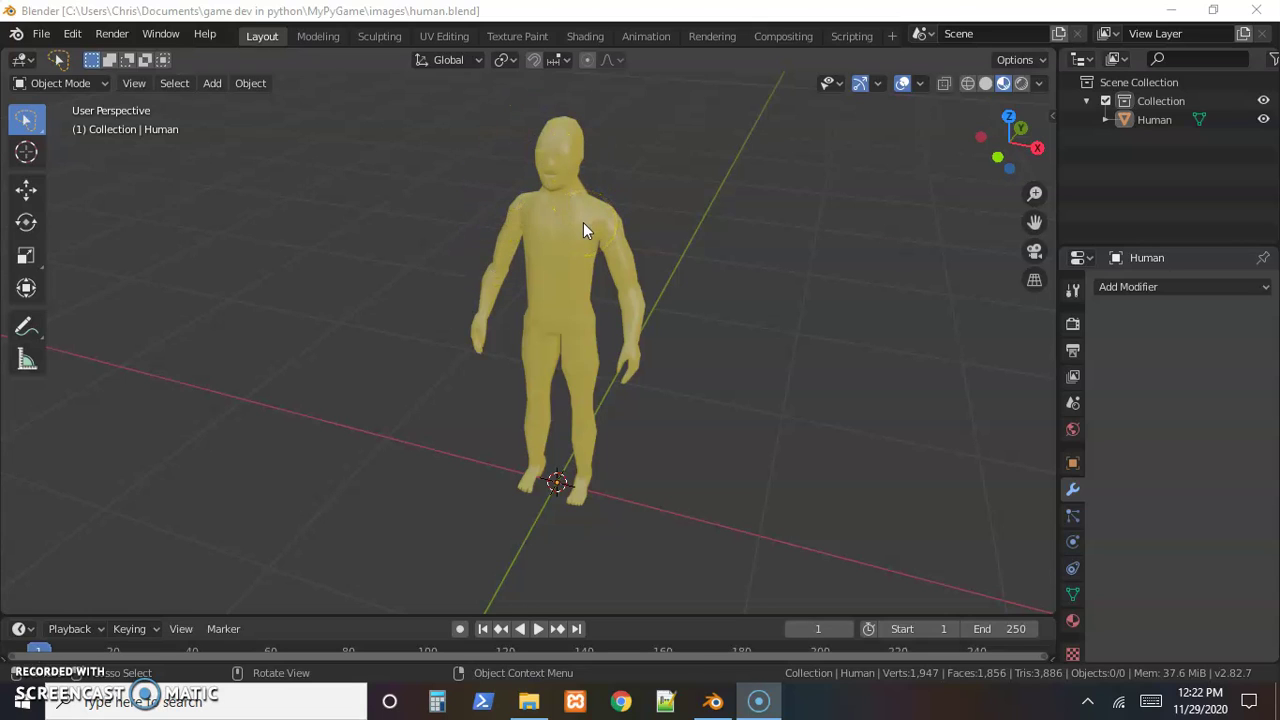
# - Split the 3D viewport into two side-by-side views
pyautogui.click(533, 219)
pyautogui.click(675, 195)
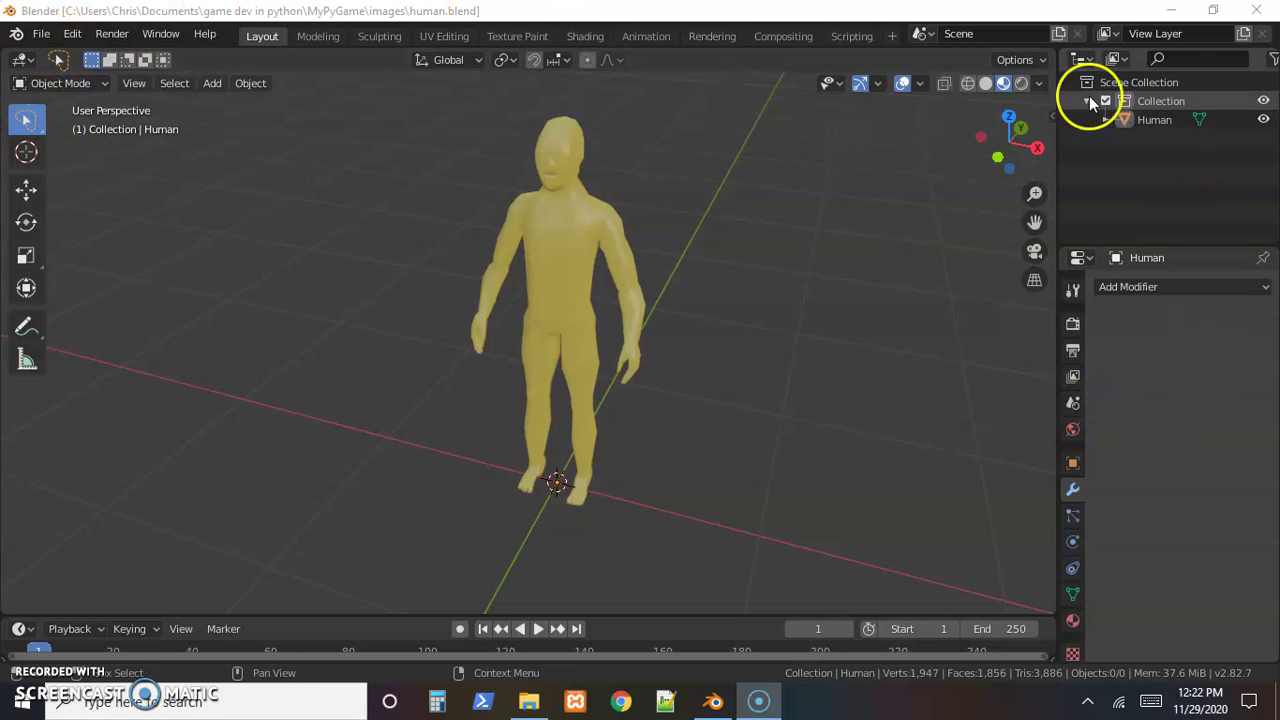
pyautogui.click(1056, 50)
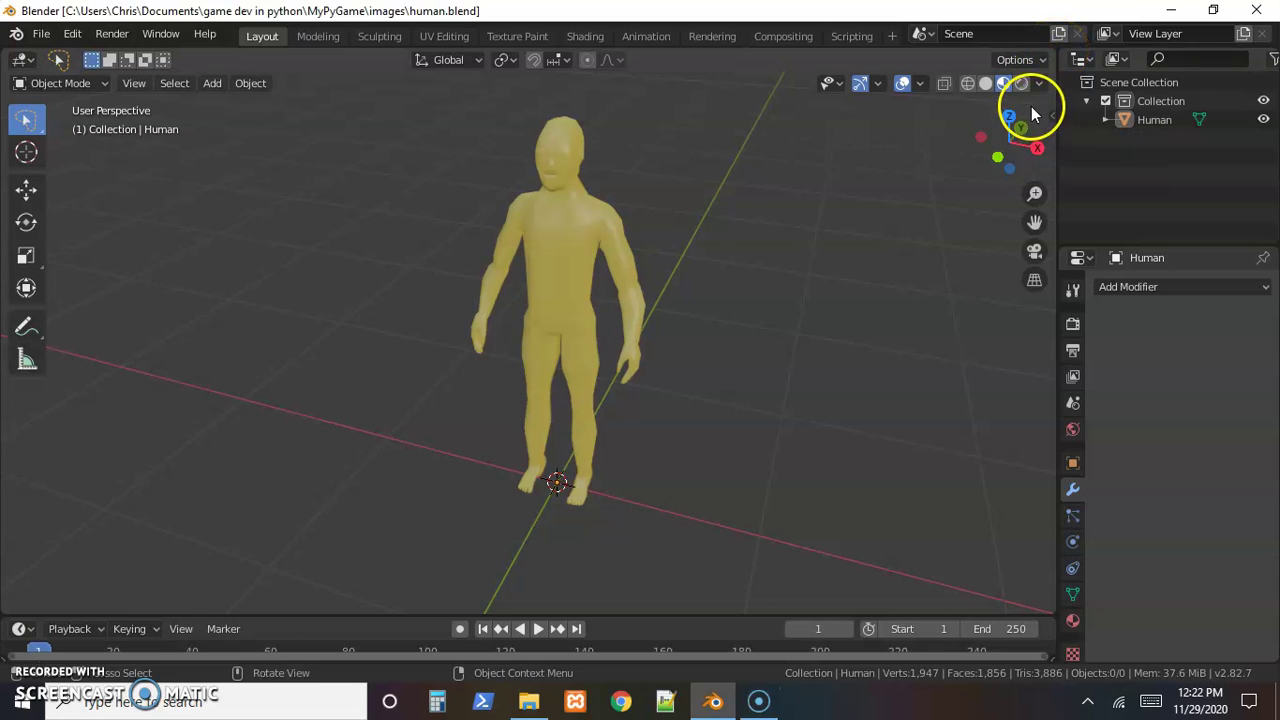
pyautogui.moveTo(1058, 50); pyautogui.dragTo(1028, 72)
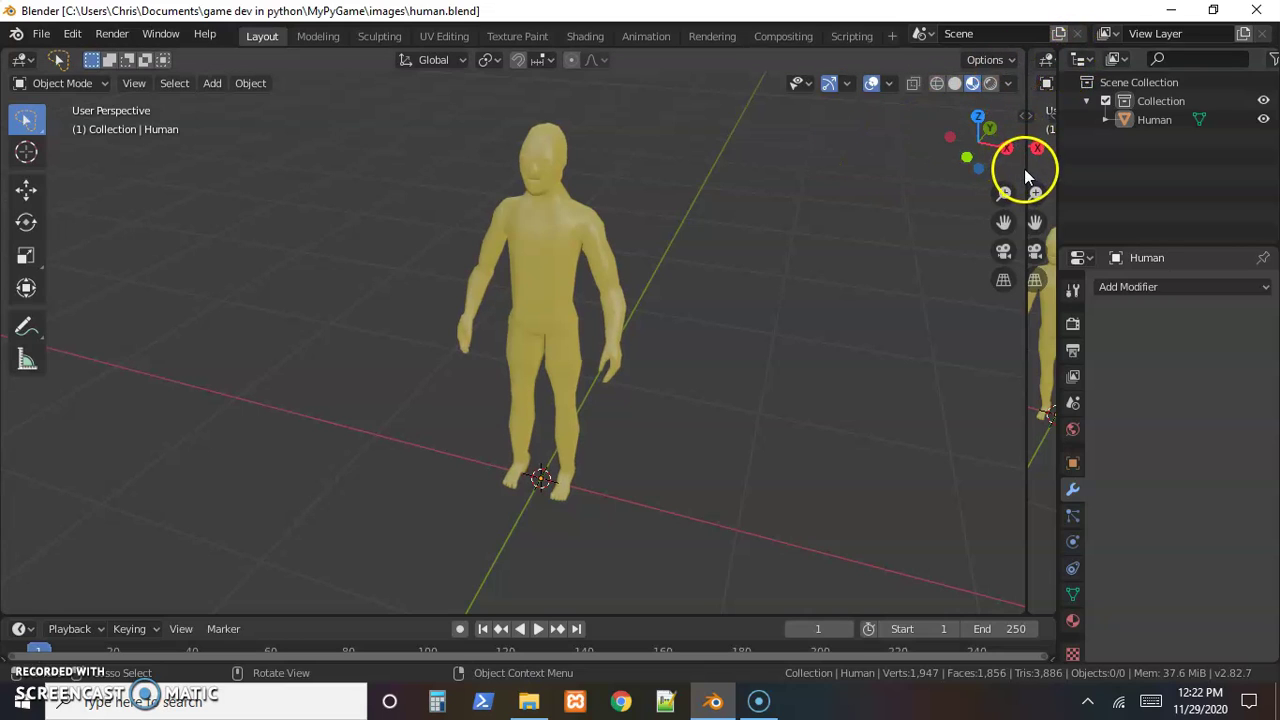
pyautogui.moveTo(1025, 168); pyautogui.dragTo(520, 183)
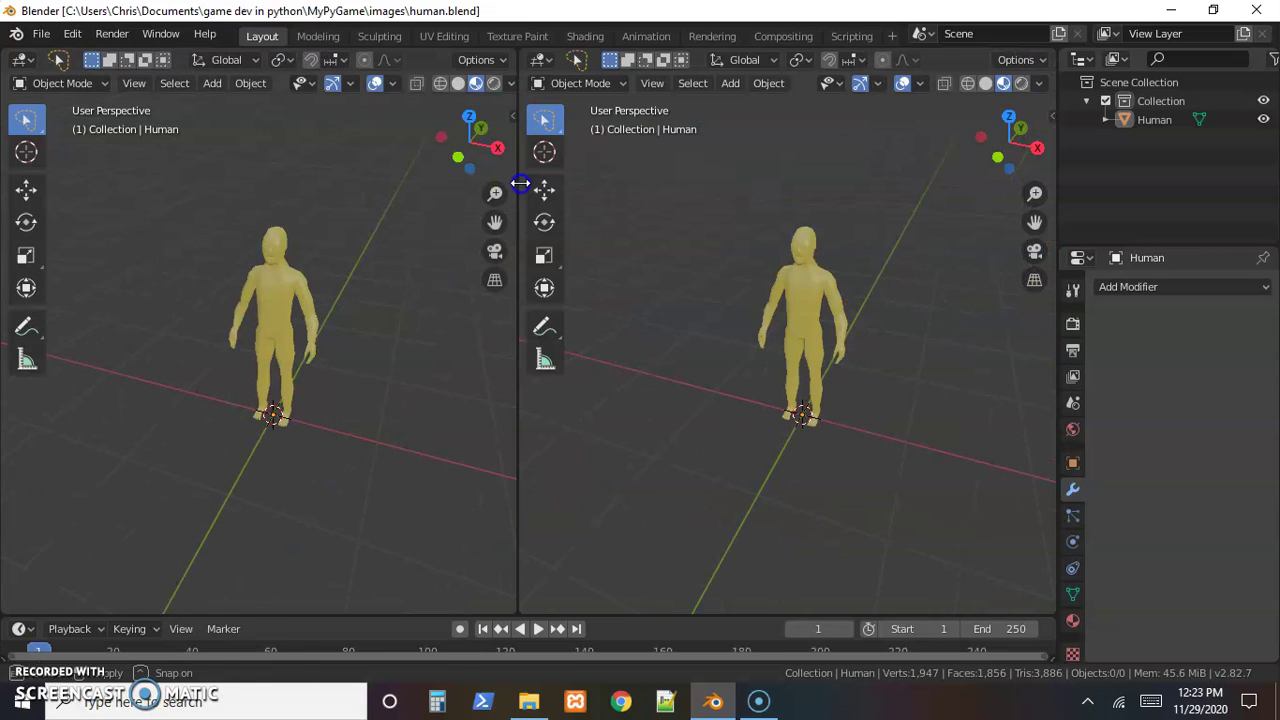
# - Set the left view to Front and the right to Right Orthographic, framing the whole figure
pyautogui.click(456, 158)
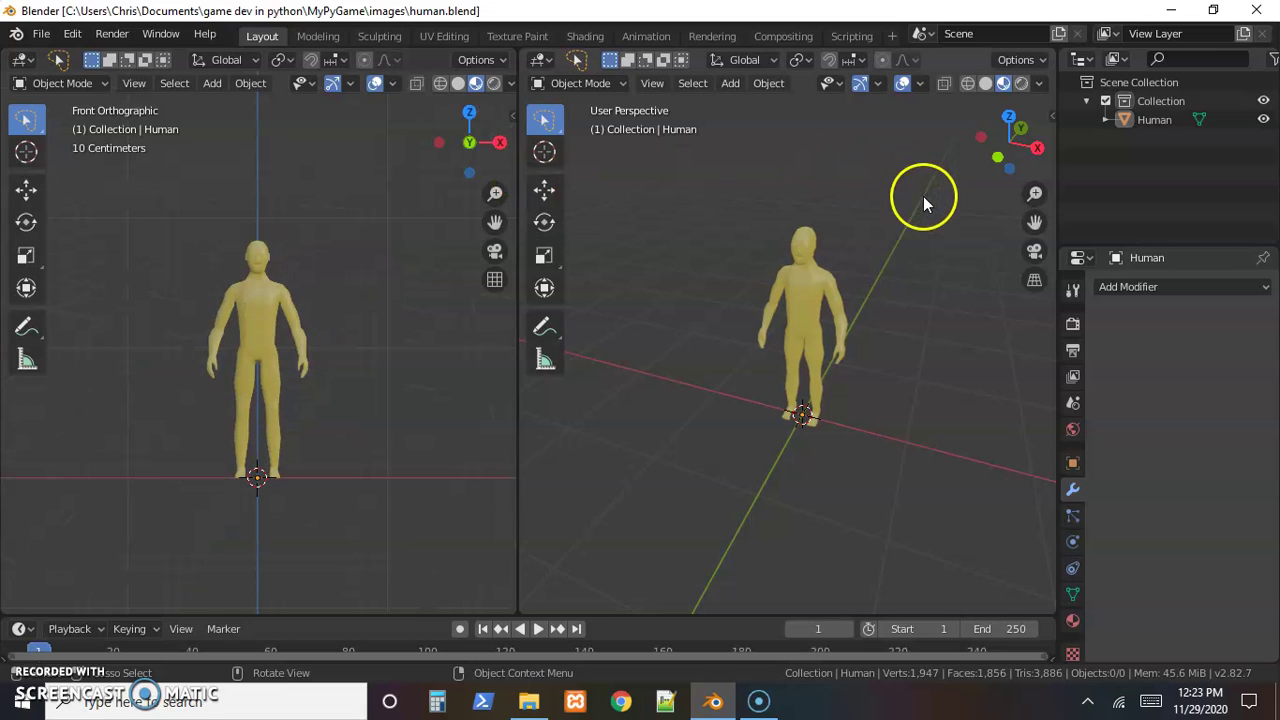
pyautogui.click(1036, 146)
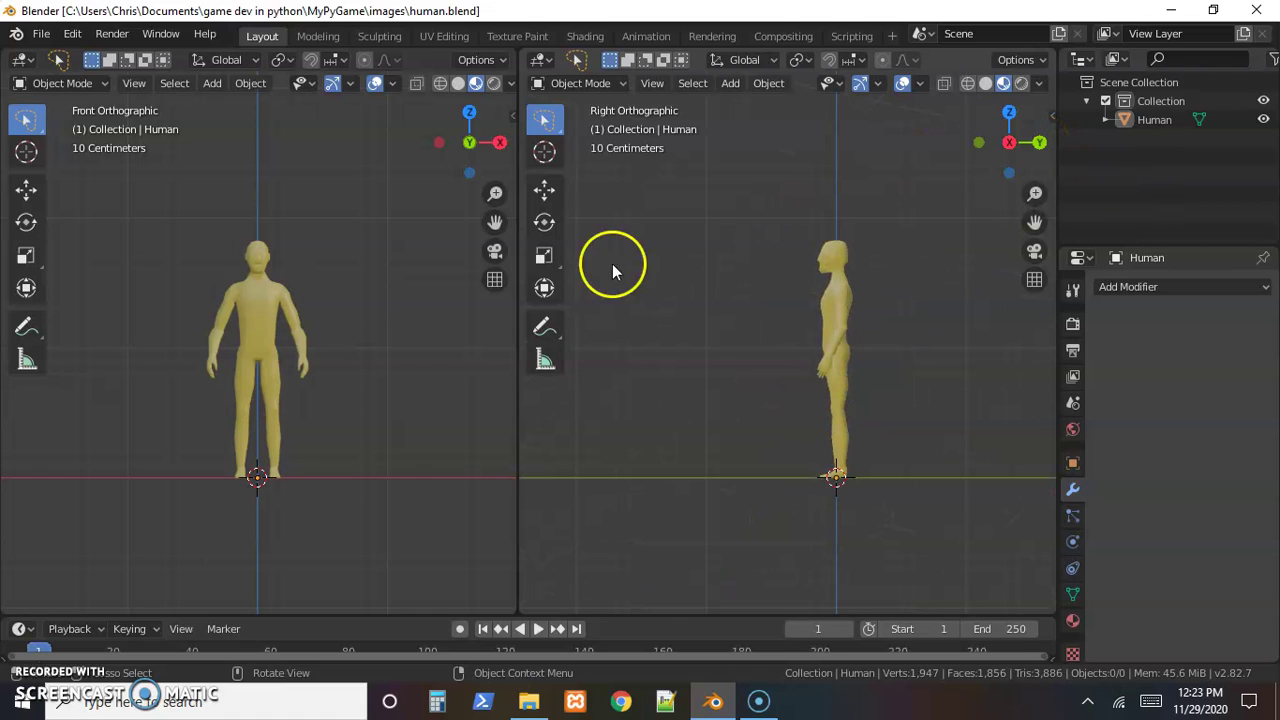
pyautogui.click(1010, 141)
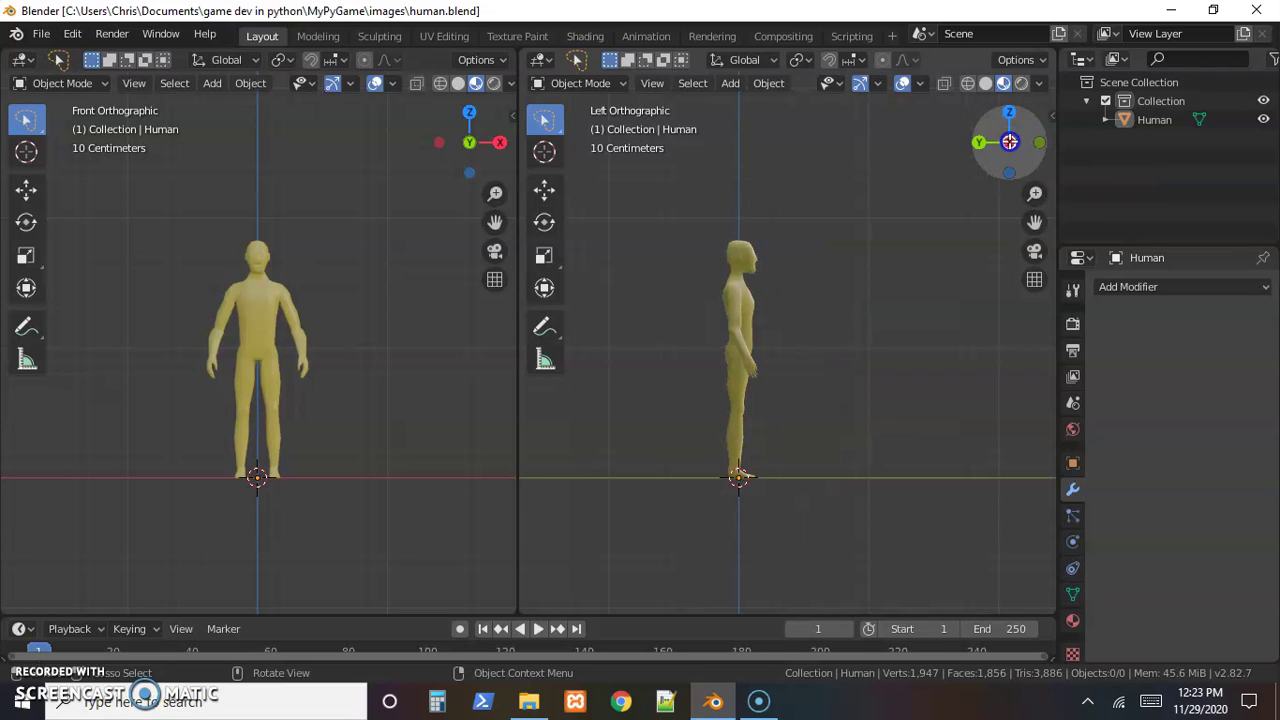
pyautogui.click(1010, 141)
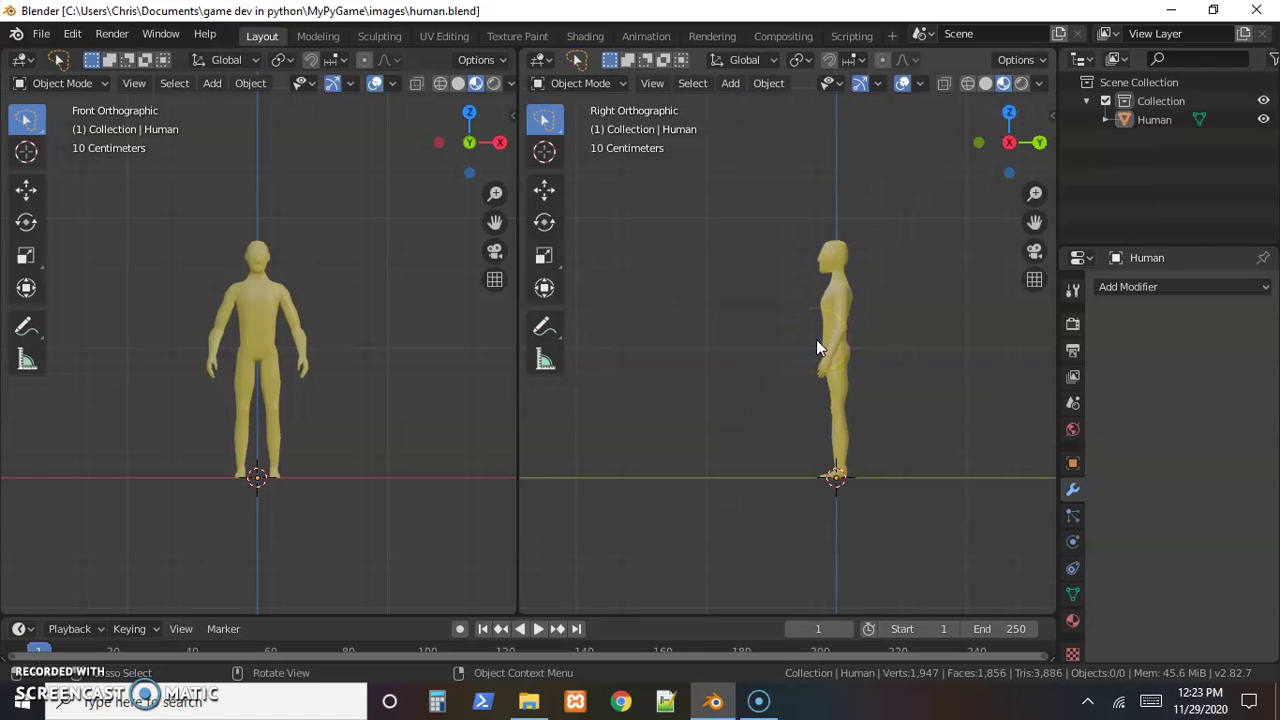
pyautogui.scroll(3, 816, 346)
pyautogui.scroll(1, 815, 340)
pyautogui.keyDown('shift'); pyautogui.moveTo(815, 340); pyautogui.dragTo(764, 341, button='middle'); pyautogui.keyUp('shift')
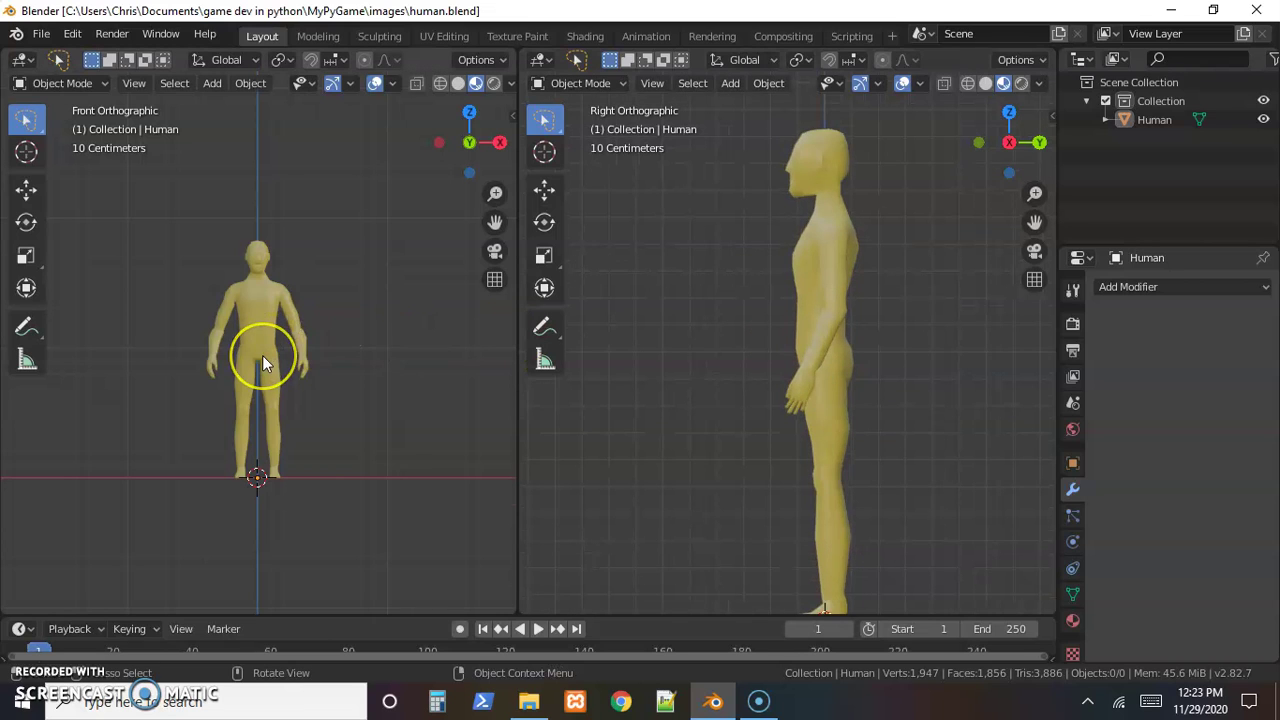
pyautogui.scroll(4, 262, 360)
pyautogui.scroll(-2, 263, 356)
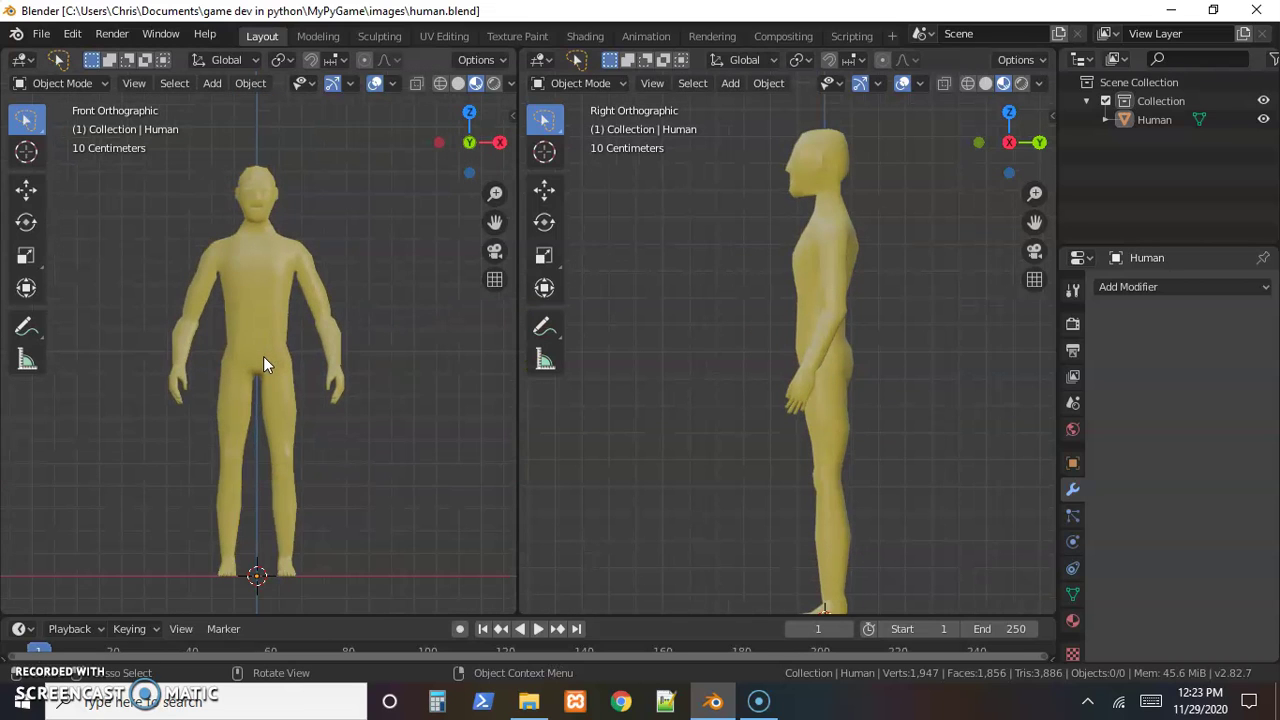
pyautogui.scroll(-1, 593, 336)
pyautogui.click(593, 336)
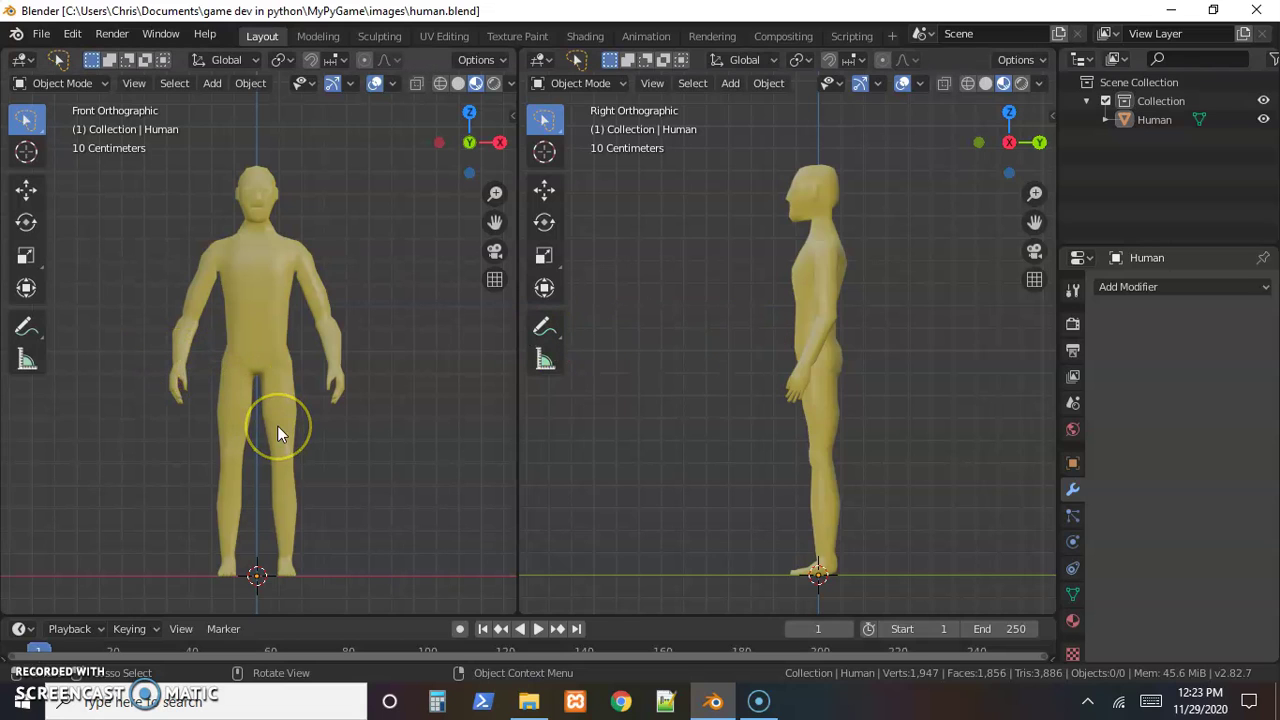
# - Toggle the Human mesh into Edit Mode and back to Object Mode
pyautogui.click(34, 680)
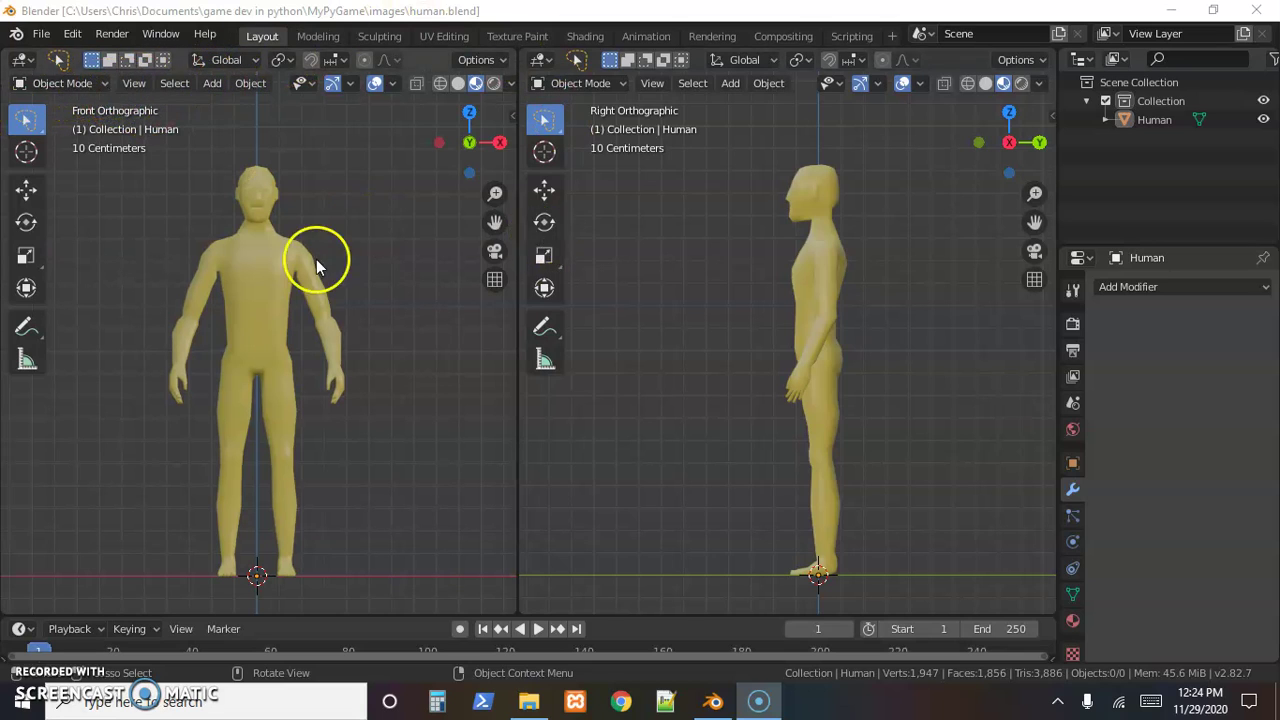
pyautogui.click(95, 86)
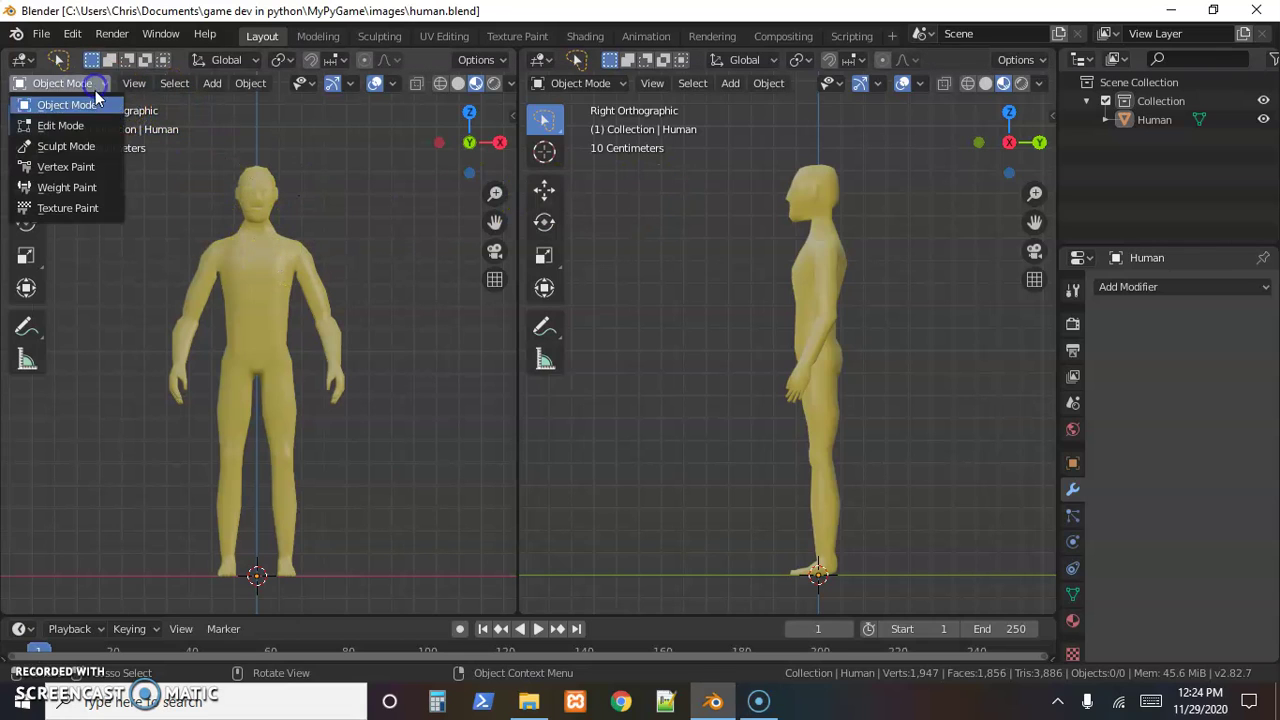
pyautogui.click(80, 126)
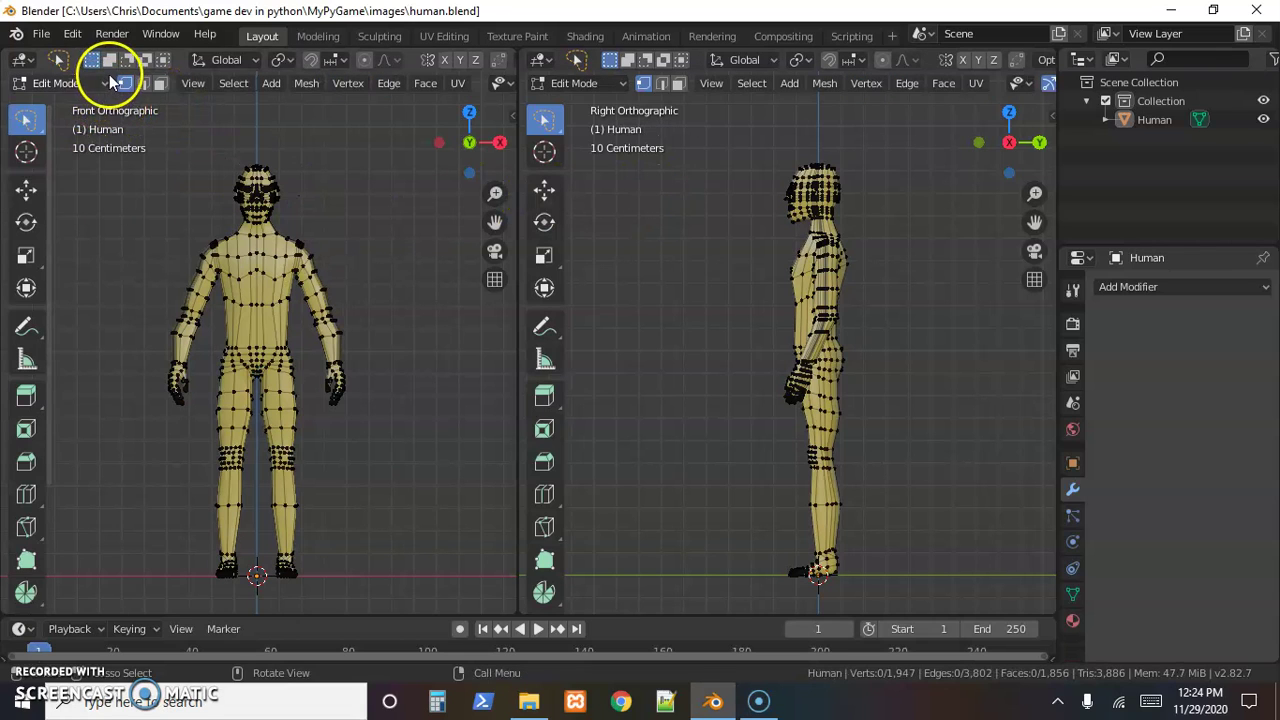
pyautogui.click(100, 83)
pyautogui.click(104, 106)
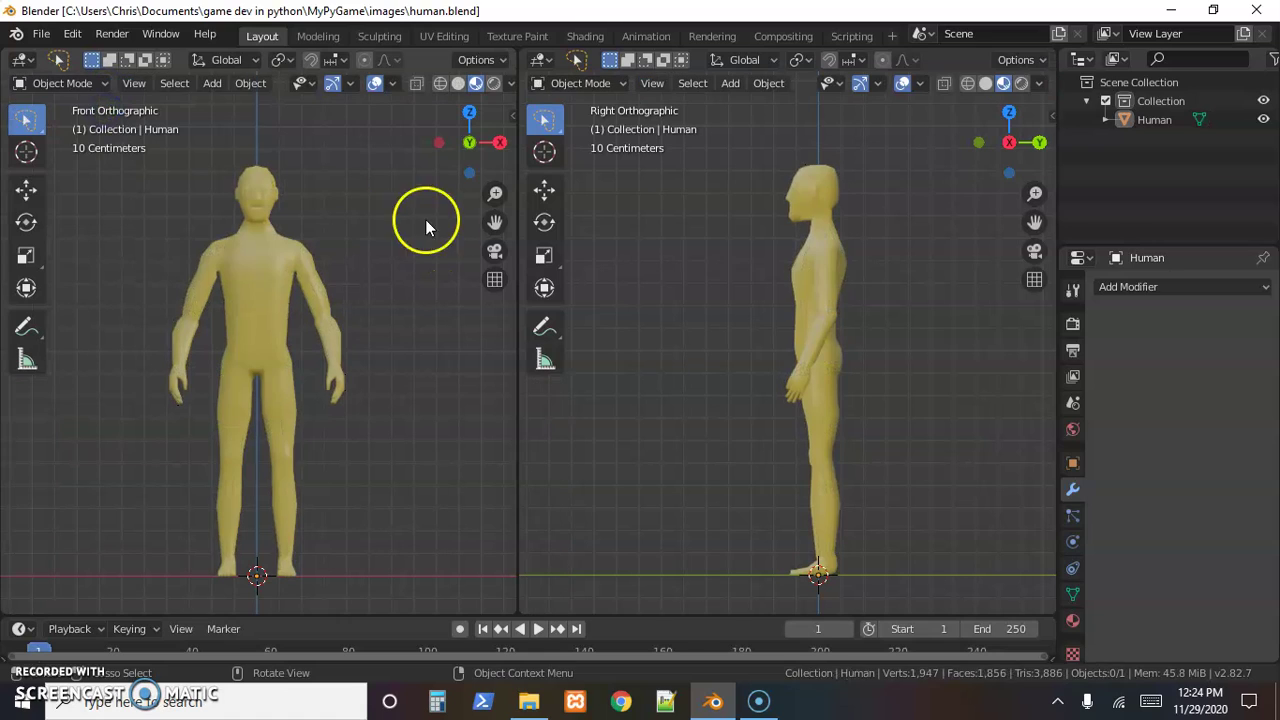
# - Browse the Add menu, check Preferences, then reach Add > Armature > Human (Meta-Rig)
pyautogui.click(214, 84)
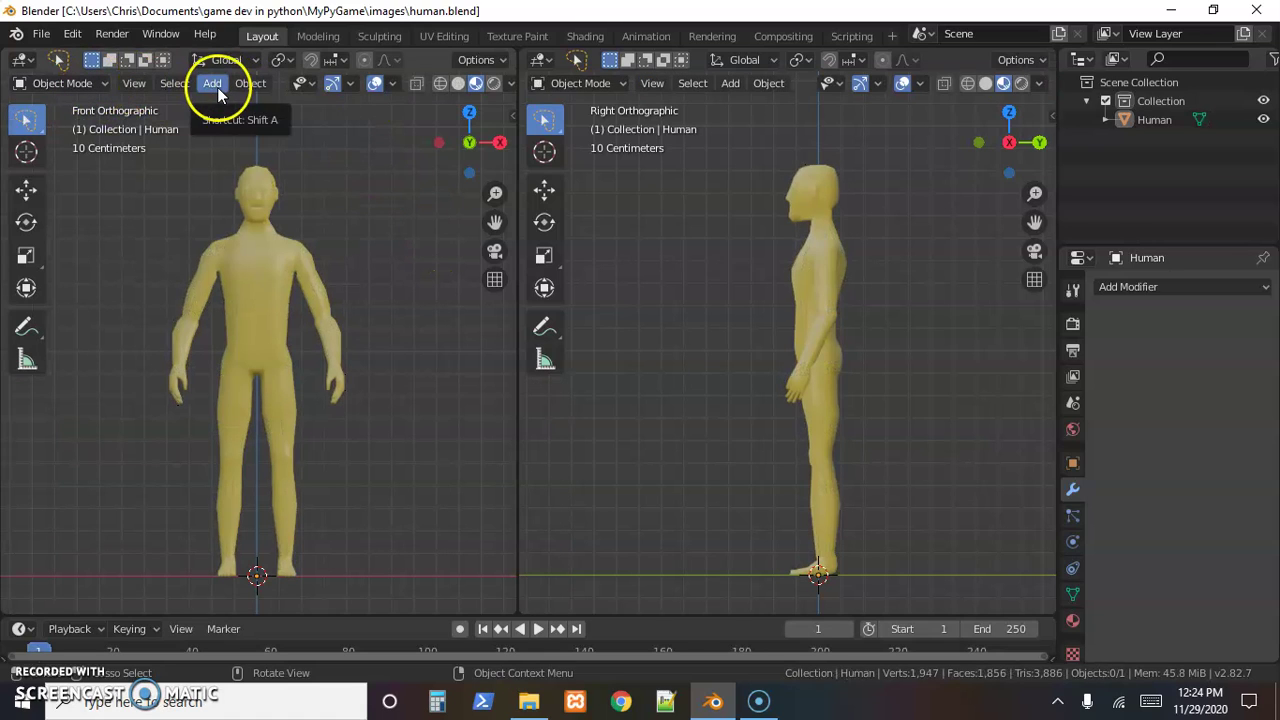
pyautogui.click(214, 84)
pyautogui.moveTo(250, 205)
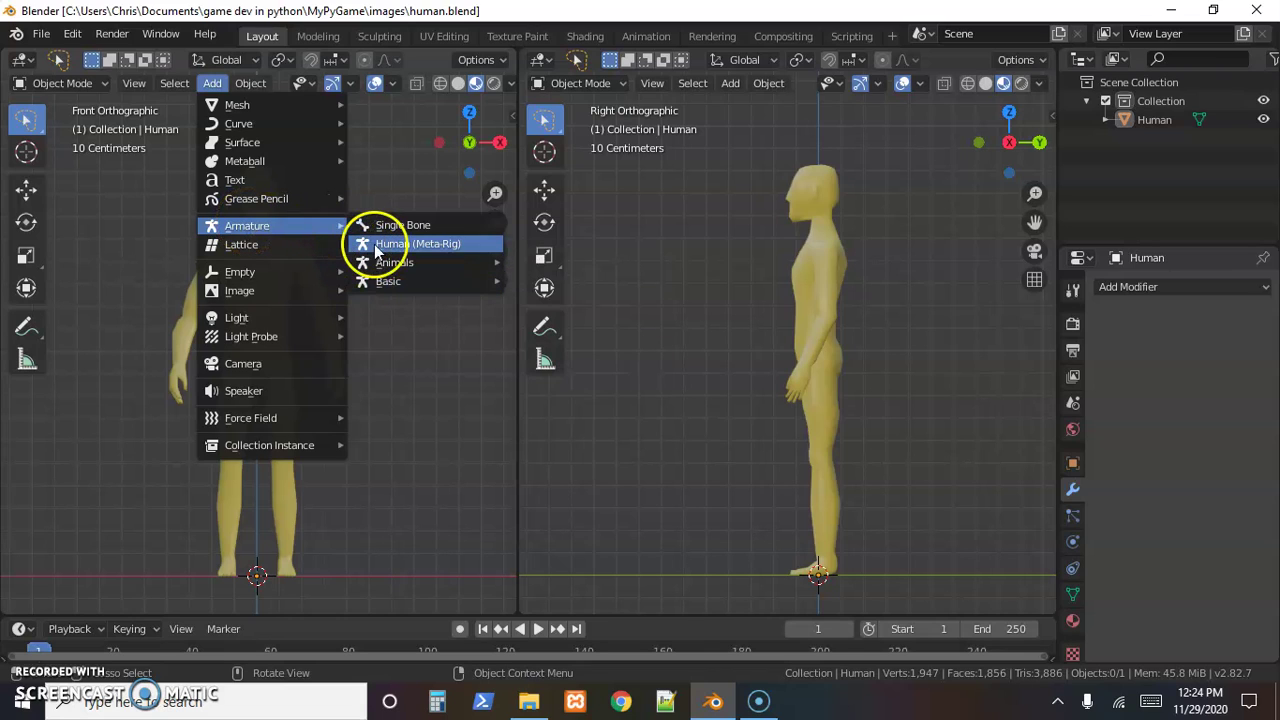
pyautogui.click(73, 34)
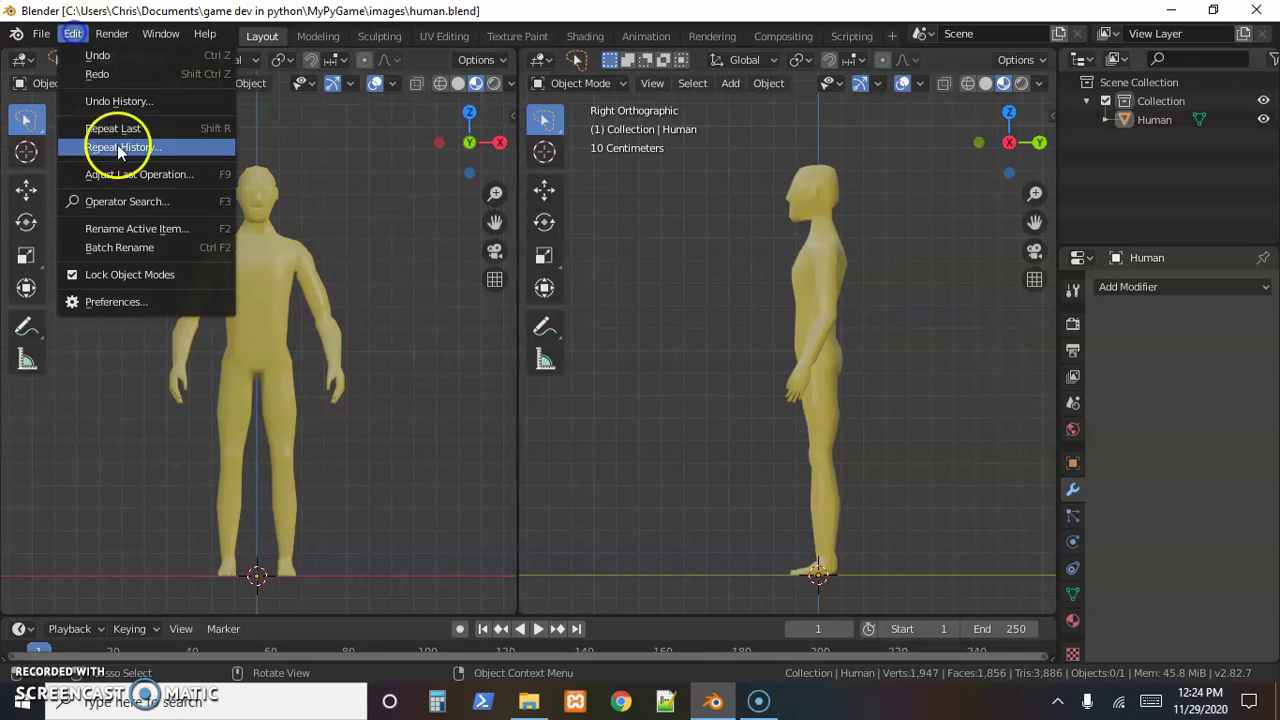
pyautogui.click(134, 297)
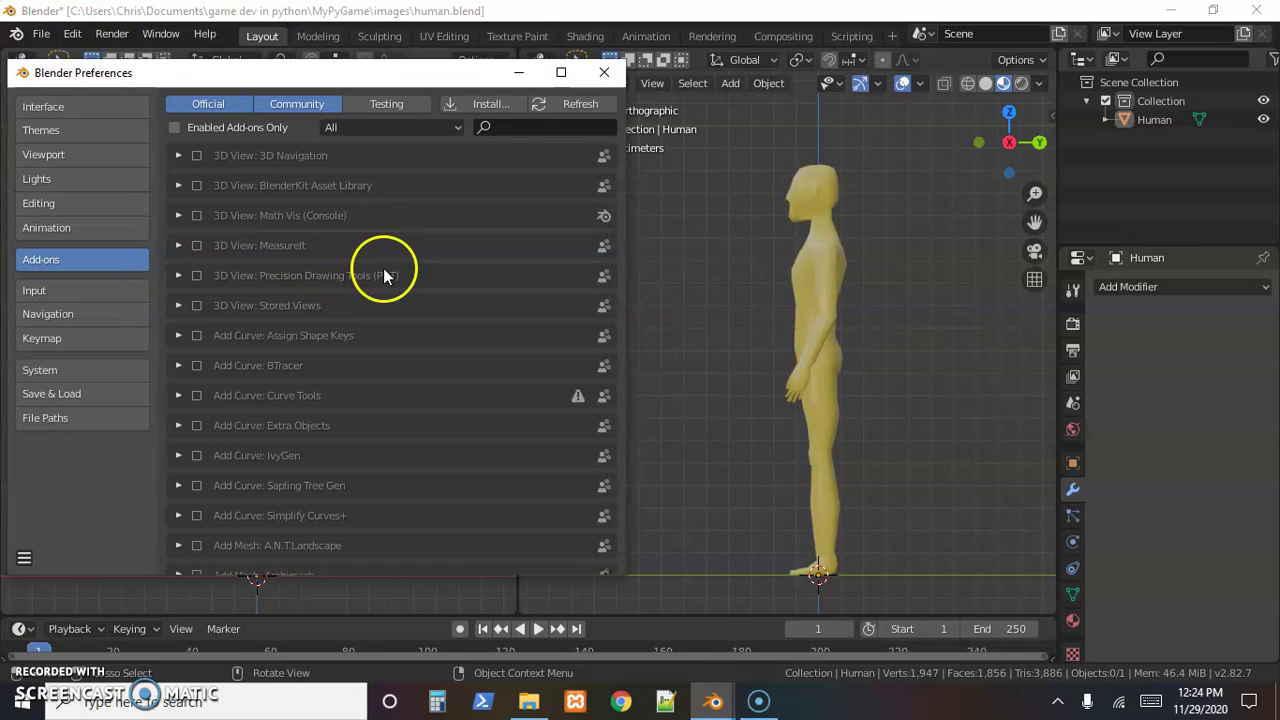
pyautogui.click(604, 72)
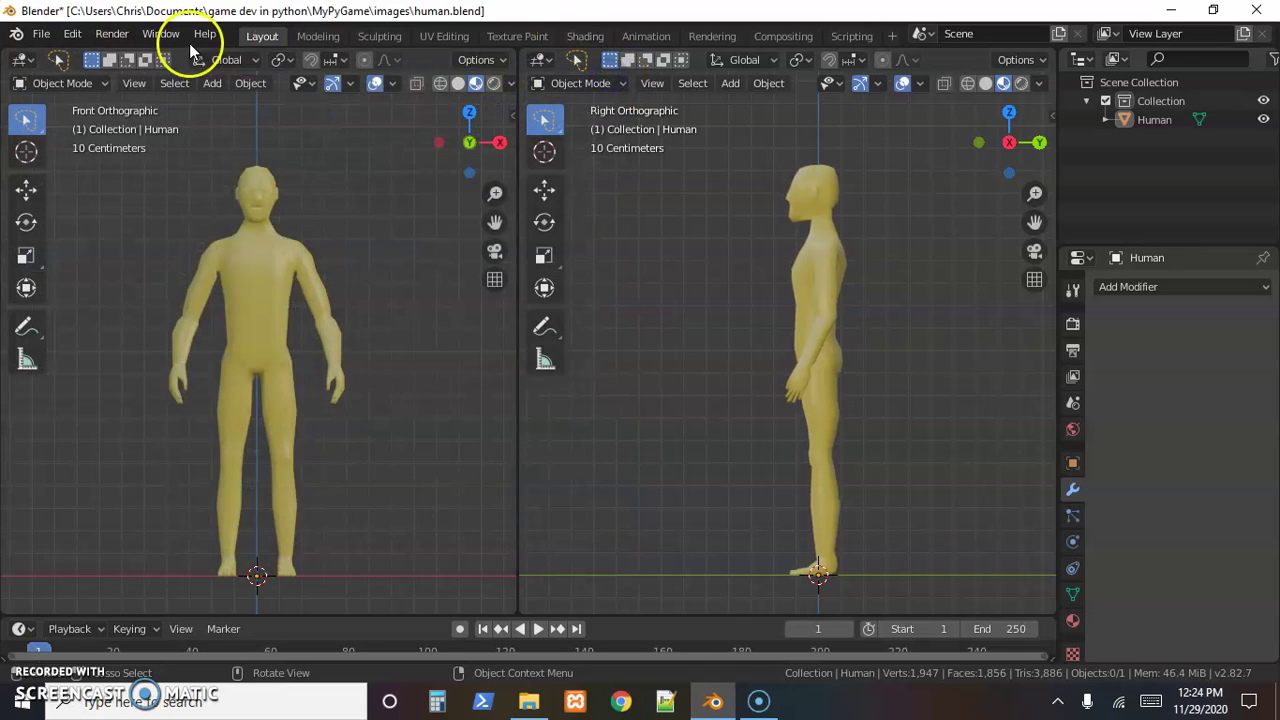
pyautogui.click(212, 83)
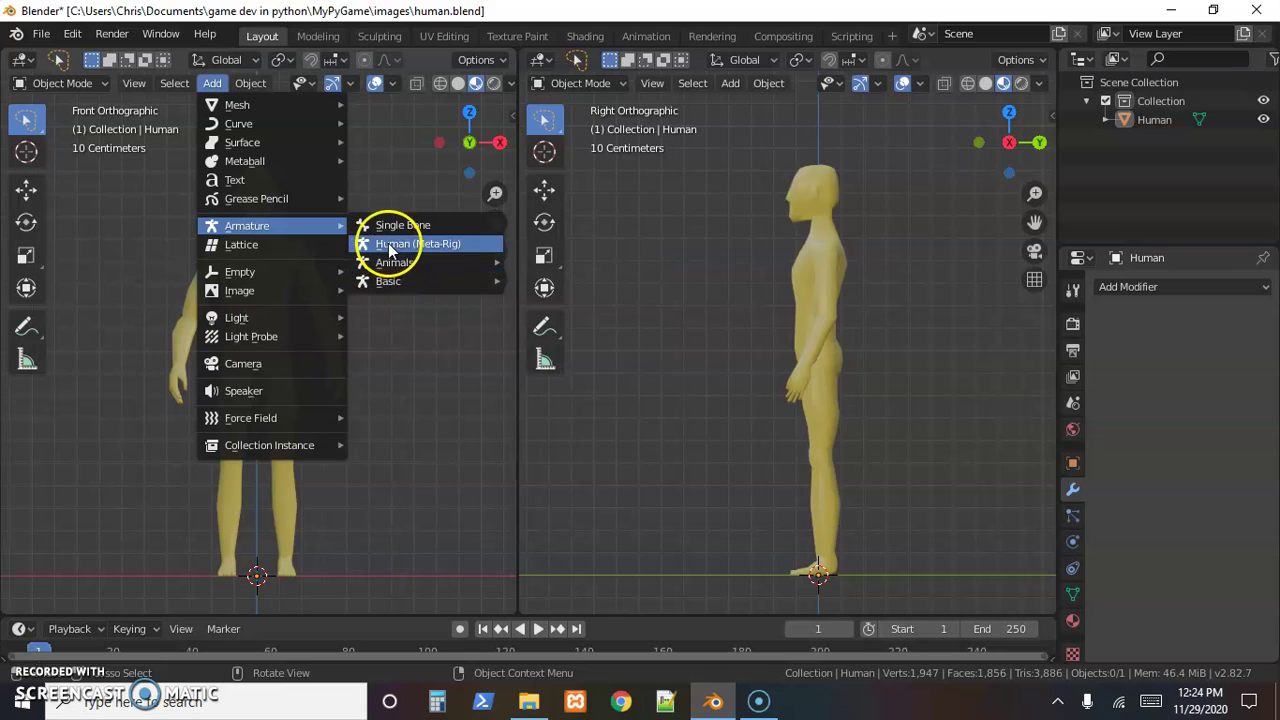
pyautogui.moveTo(398, 283)
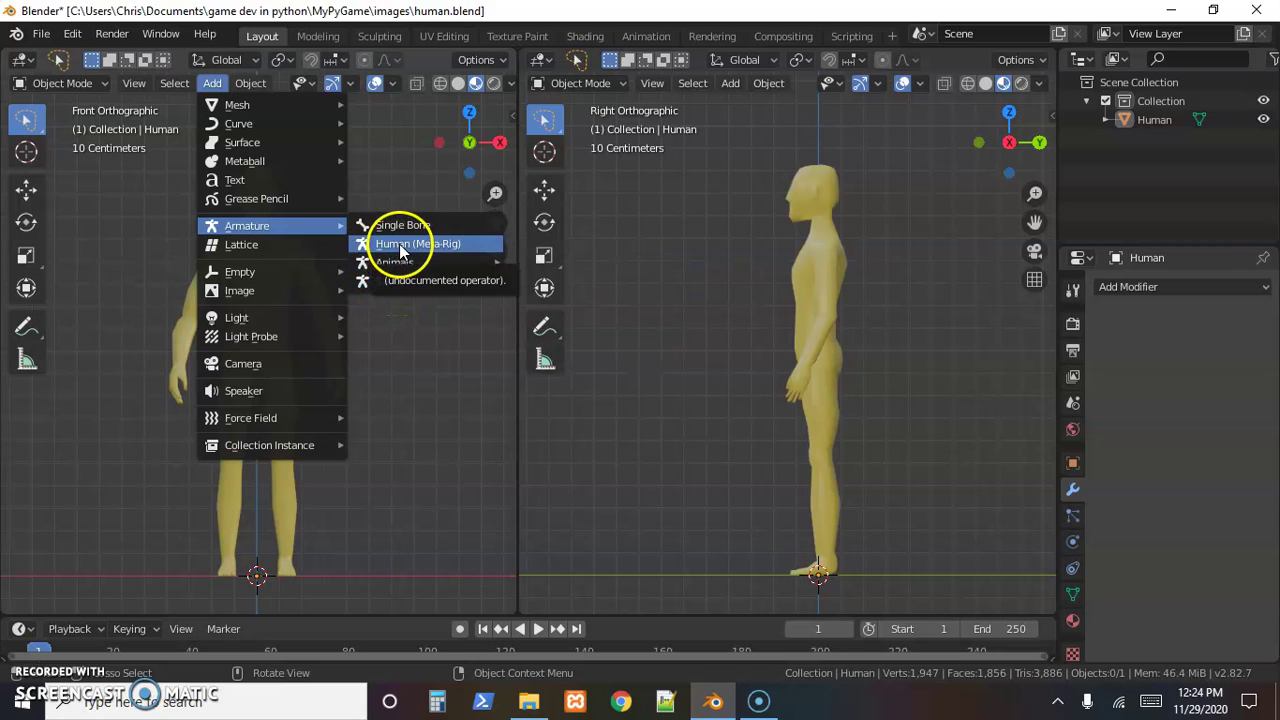
# - Add a Human Meta-Rig armature and slide it right to X 0.8474, beside the mesh
pyautogui.click(400, 244)
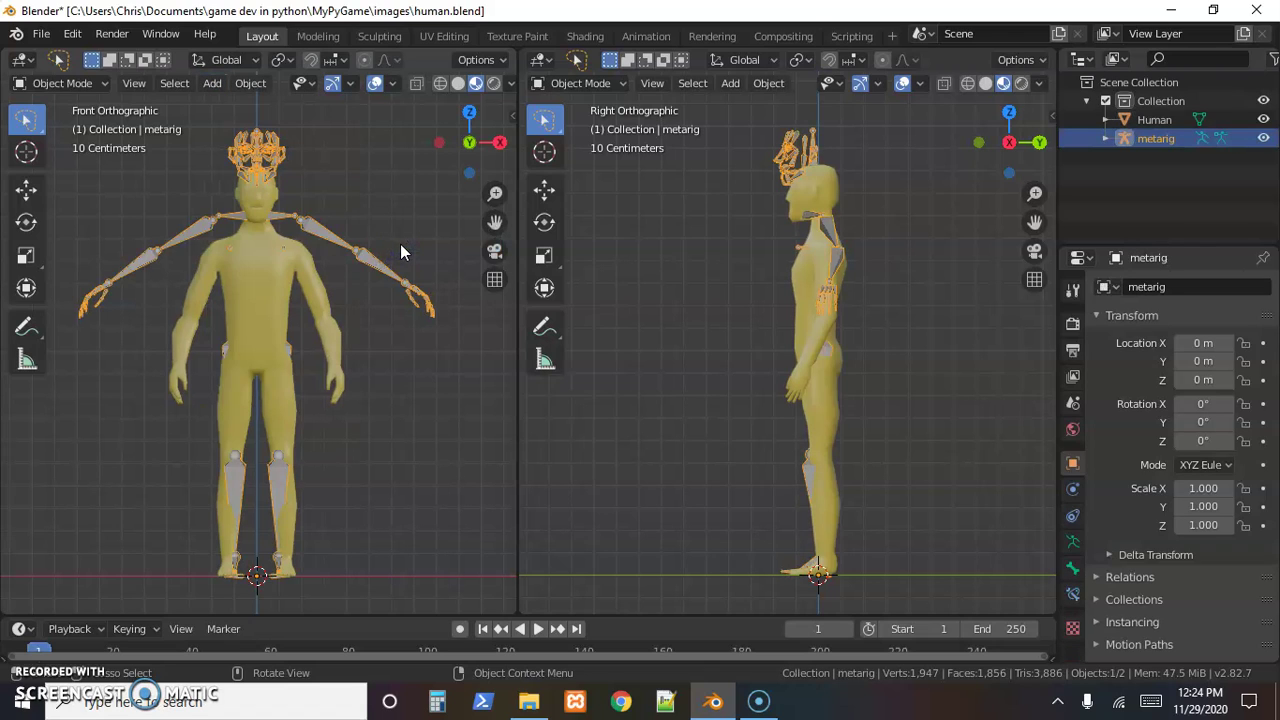
pyautogui.click(26, 189)
pyautogui.scroll(-2, 251, 443)
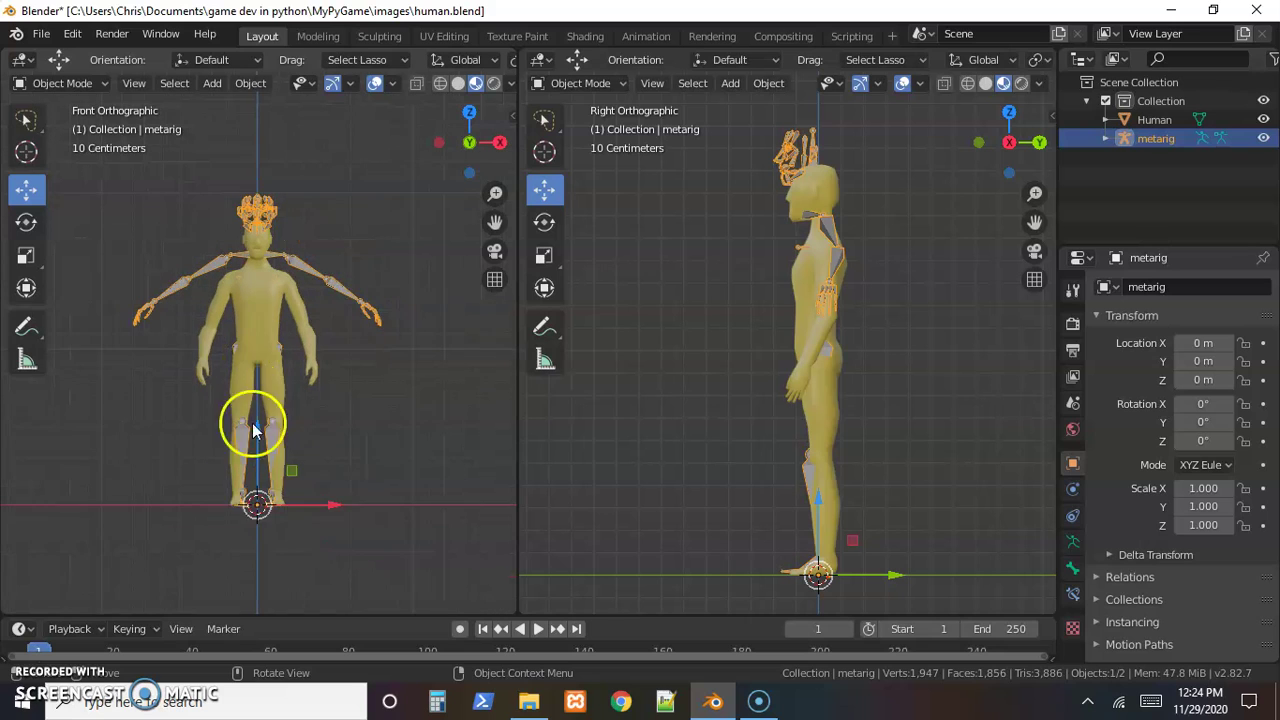
pyautogui.moveTo(333, 504); pyautogui.dragTo(462, 488)
# - Pan, zoom and orbit the left view to inspect the metarig beside the human mesh
pyautogui.scroll(1, 449, 343)
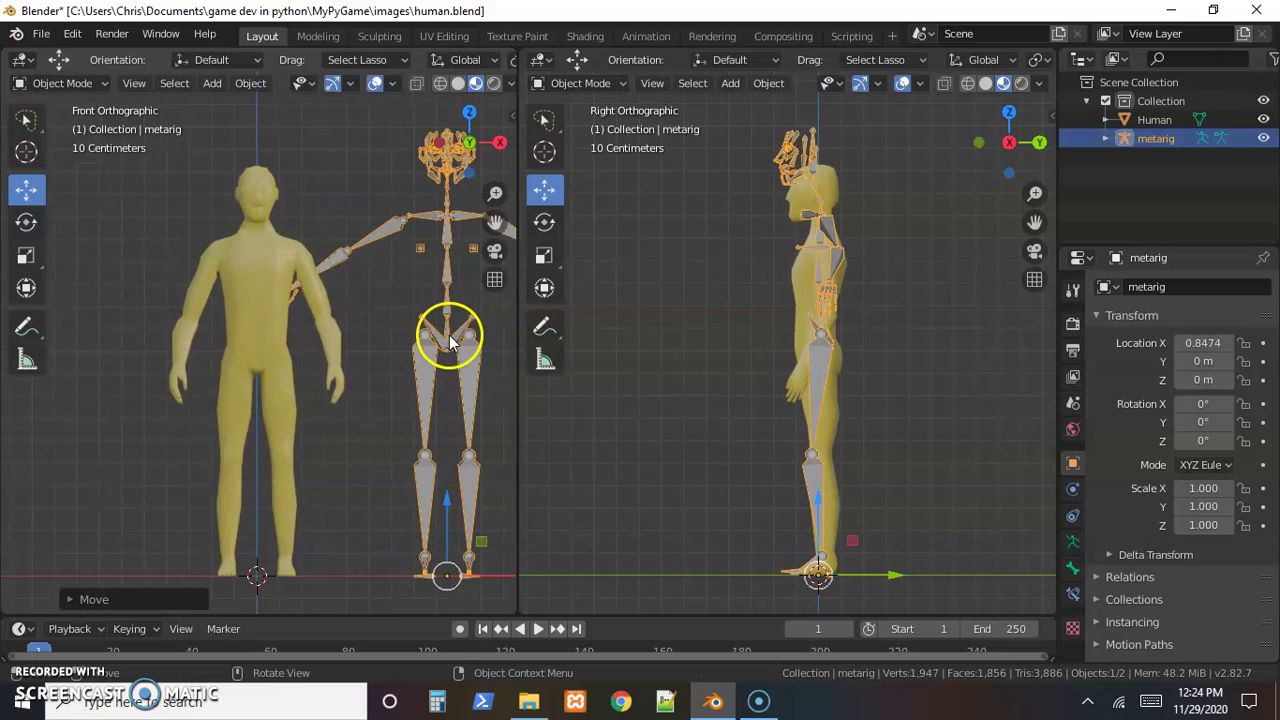
pyautogui.keyDown('shift'); pyautogui.moveTo(440, 333); pyautogui.dragTo(293, 375, button='middle'); pyautogui.keyUp('shift')
pyautogui.scroll(3, 325, 388)
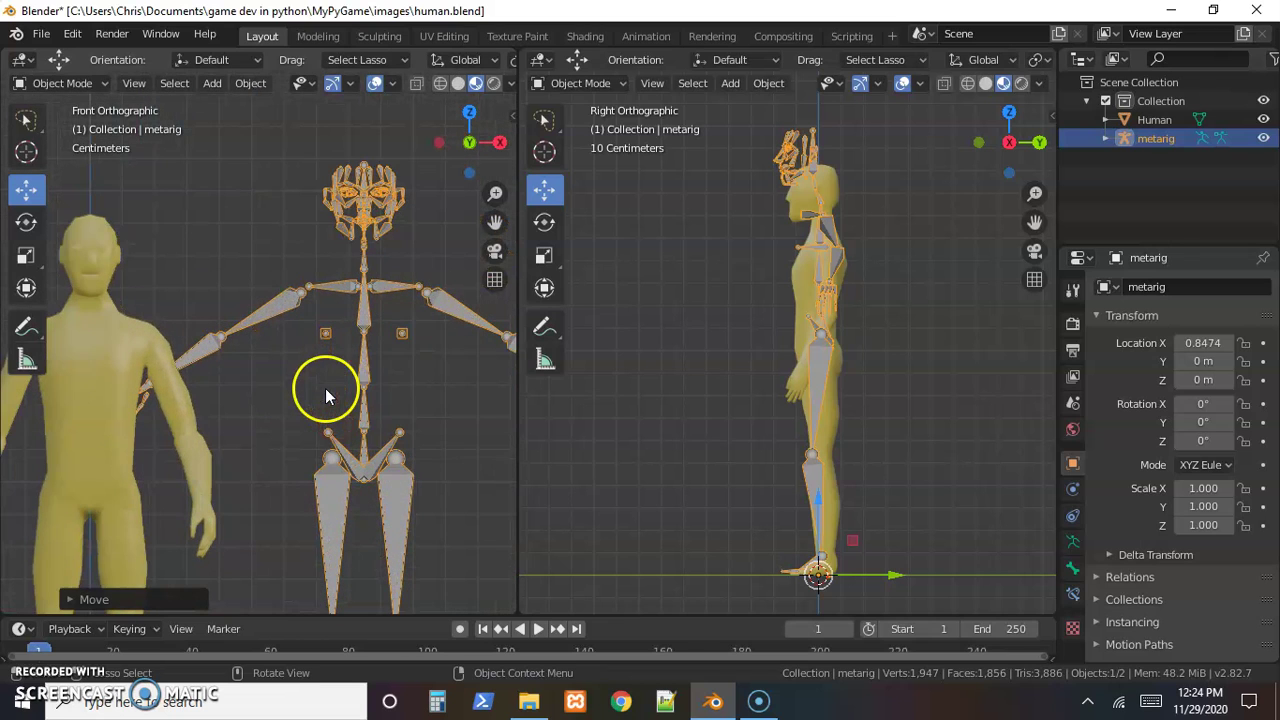
pyautogui.scroll(1, 383, 306)
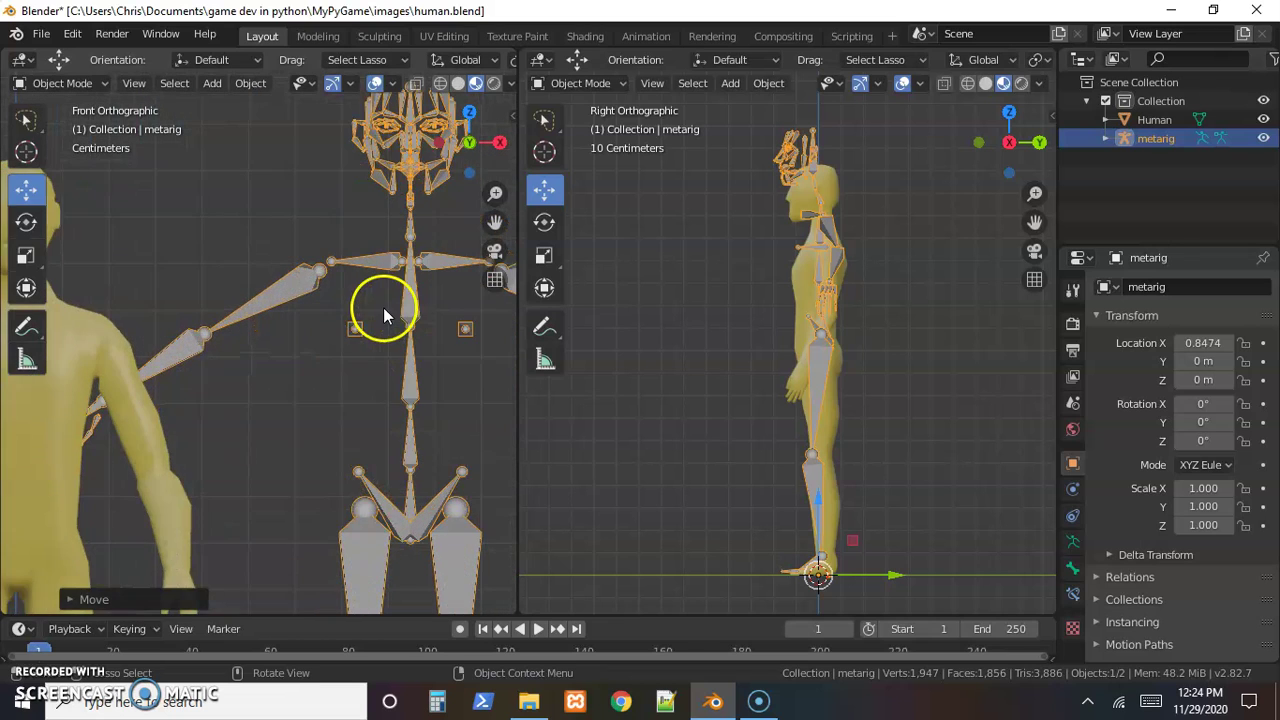
pyautogui.scroll(-4, 380, 314)
pyautogui.moveTo(409, 380)
pyautogui.mouseDown(button='middle')
pyautogui.moveTo(226, 391)
pyautogui.moveTo(206, 420)
pyautogui.moveTo(360, 470)
pyautogui.moveTo(349, 380)
pyautogui.moveTo(365, 320)
pyautogui.moveTo(330, 370)
pyautogui.moveTo(360, 345)
pyautogui.moveTo(329, 330)
pyautogui.moveTo(276, 342)
pyautogui.mouseUp(button='middle')
pyautogui.scroll(2, 354, 357)
pyautogui.scroll(2, 326, 372)
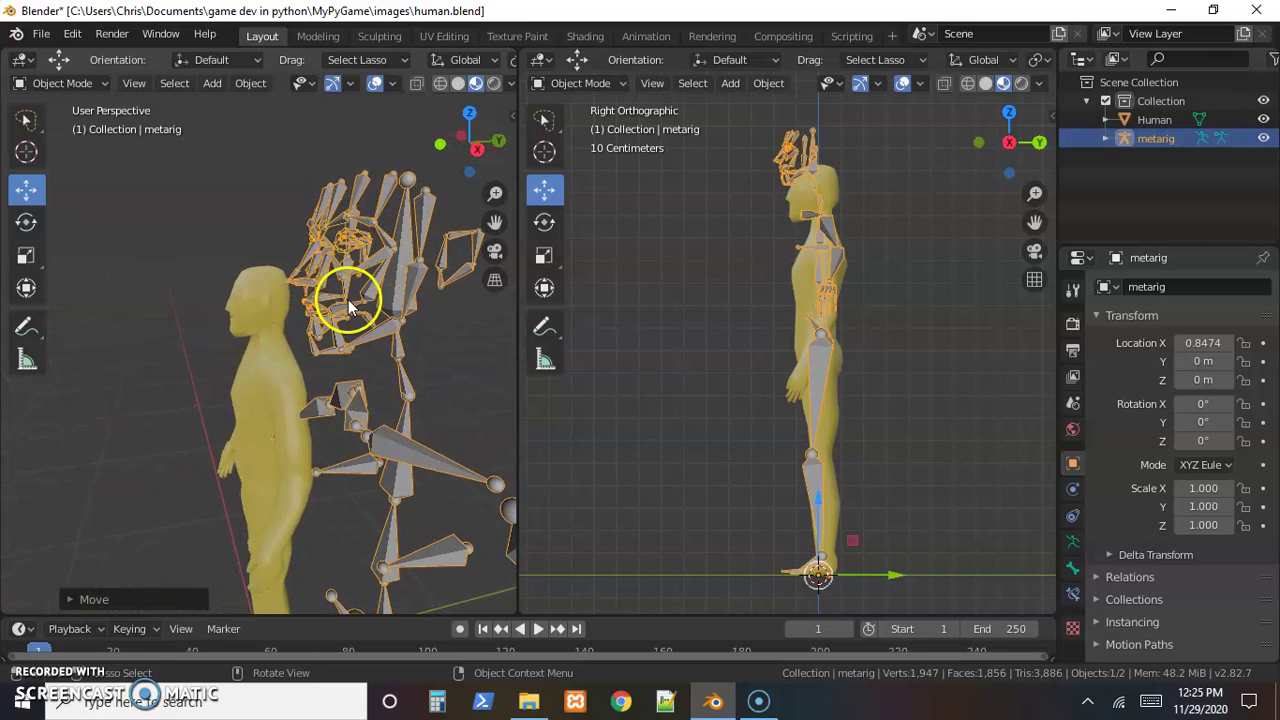
pyautogui.moveTo(337, 331)
pyautogui.mouseDown(button='middle')
pyautogui.moveTo(429, 349)
pyautogui.moveTo(341, 330)
pyautogui.moveTo(357, 330)
pyautogui.mouseUp(button='middle')
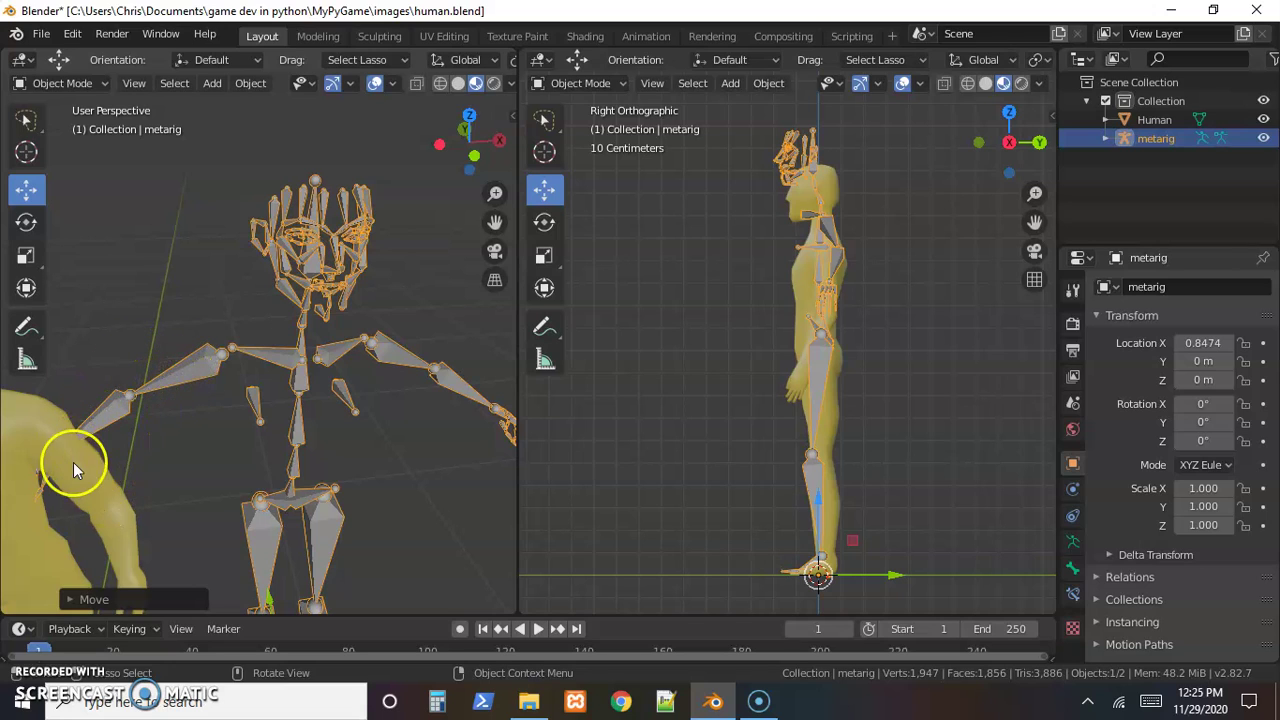
pyautogui.moveTo(244, 284); pyautogui.dragTo(317, 303, button='middle')
pyautogui.scroll(3, 317, 303)
pyautogui.scroll(2, 224, 305)
pyautogui.scroll(-3, 224, 305)
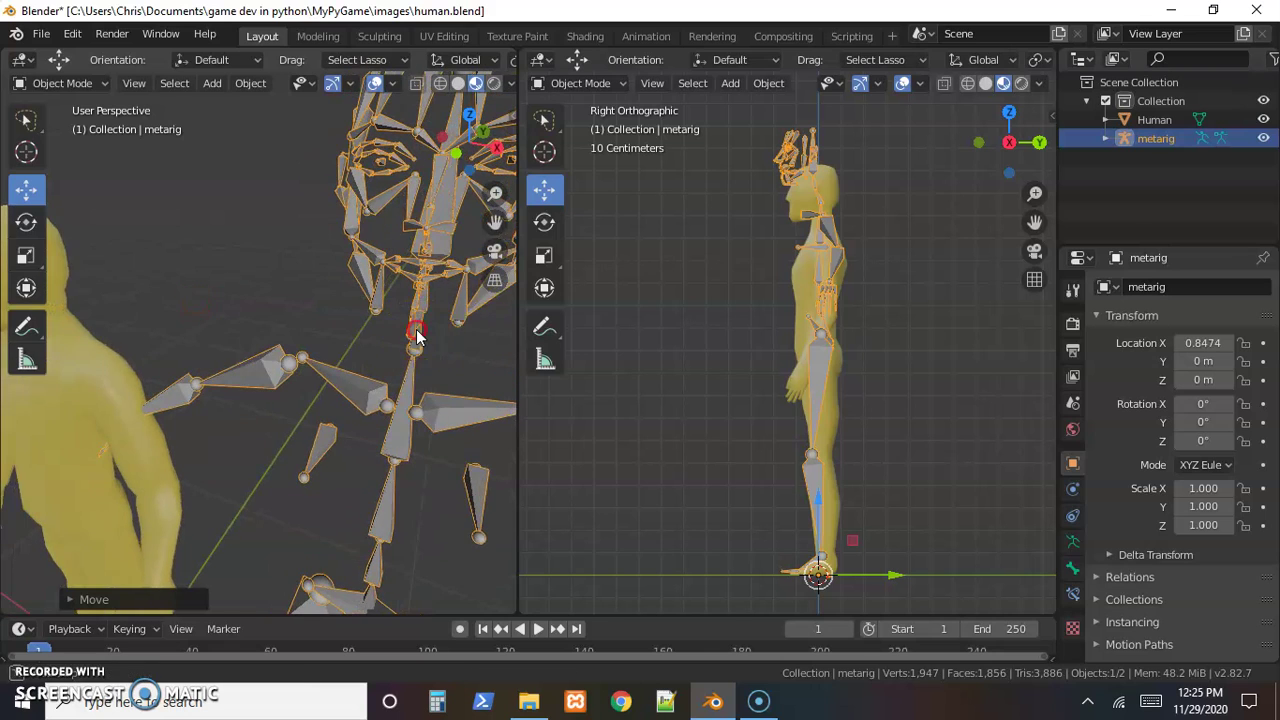
pyautogui.moveTo(414, 337); pyautogui.dragTo(358, 348, button='middle')
pyautogui.scroll(-1, 358, 348)
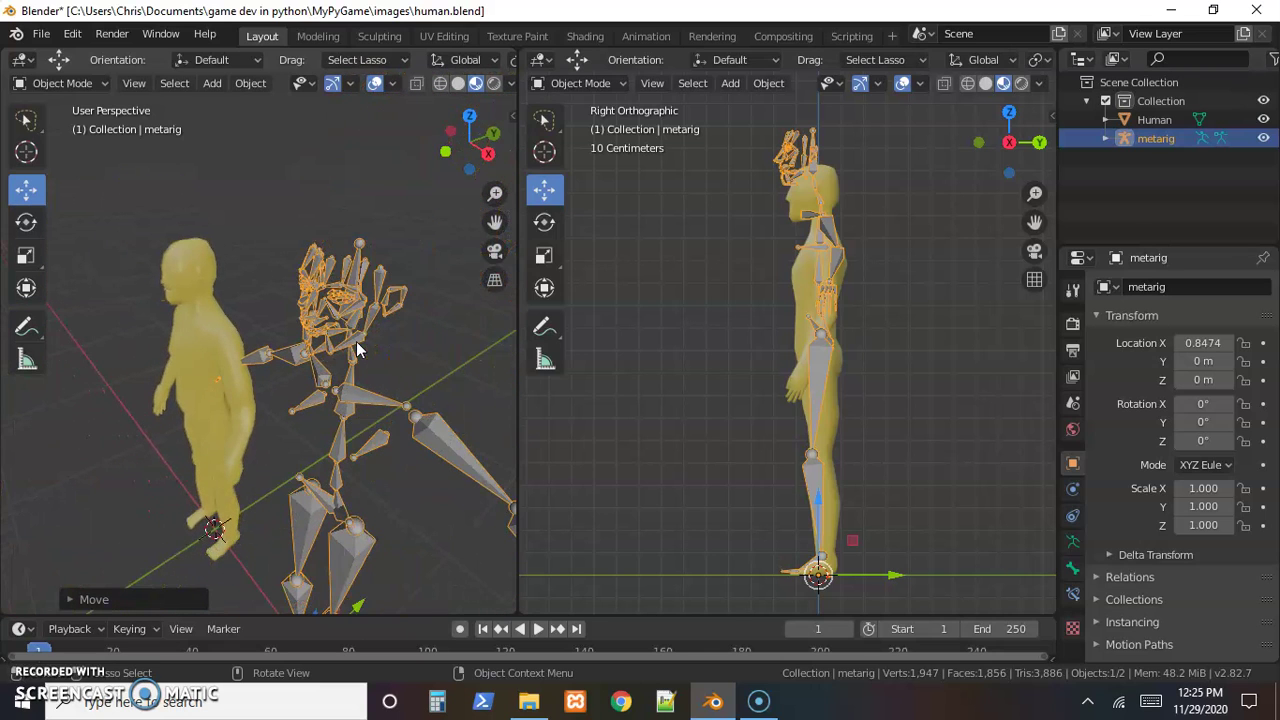
pyautogui.press('x')
pyautogui.click(374, 392)
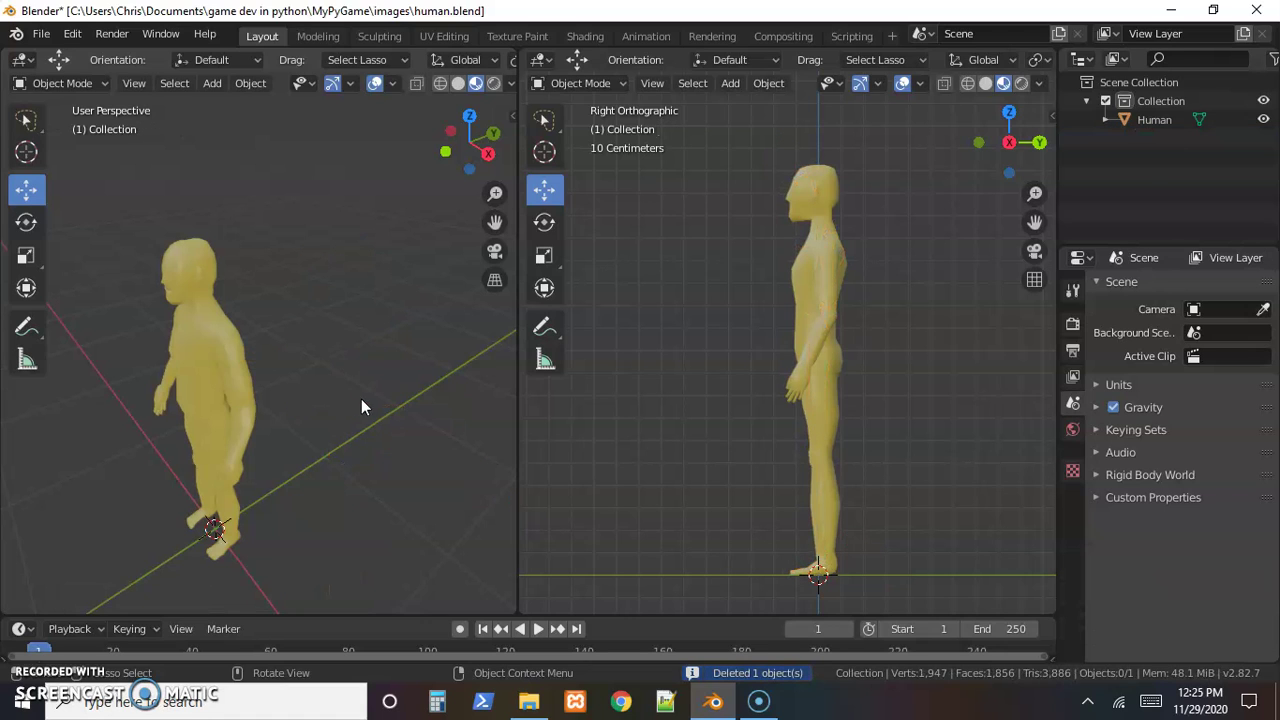
pyautogui.click(72, 33)
pyautogui.click(115, 305)
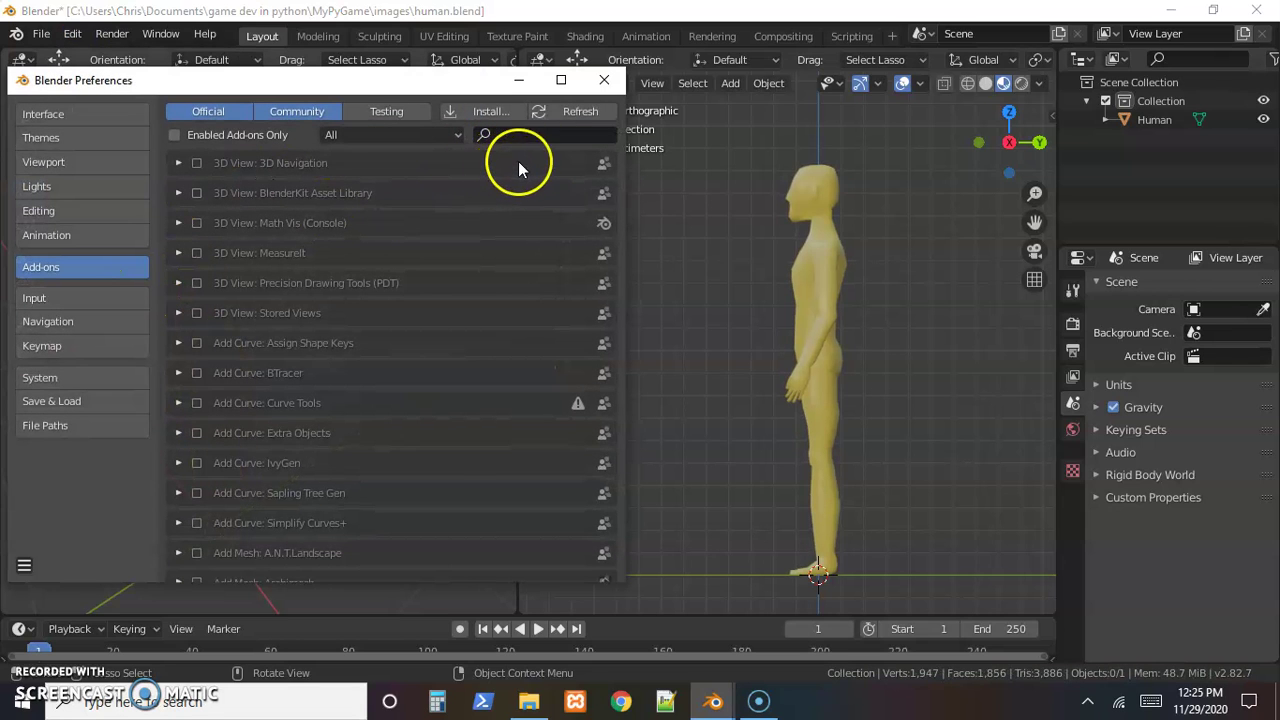
pyautogui.click(524, 134)
pyautogui.write('rigi')
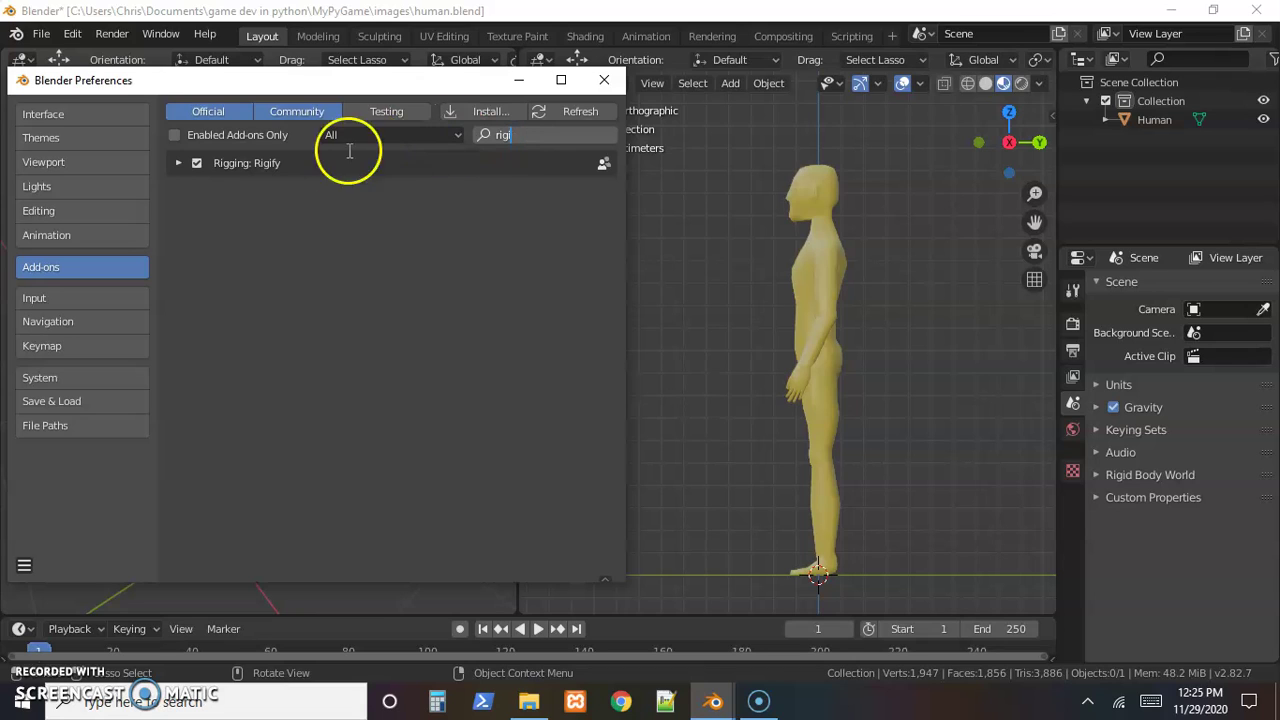
pyautogui.click(604, 80)
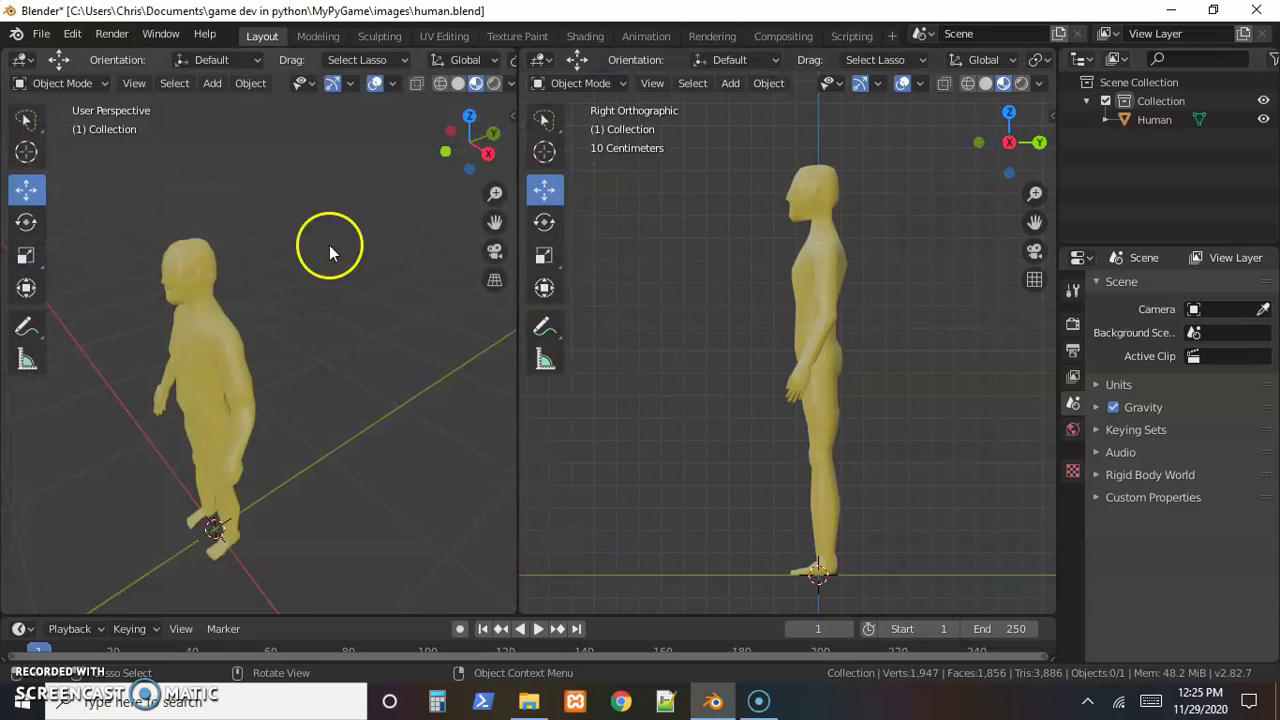
# - Add a Single Bone armature from the Add > Armature menu
pyautogui.click(212, 83)
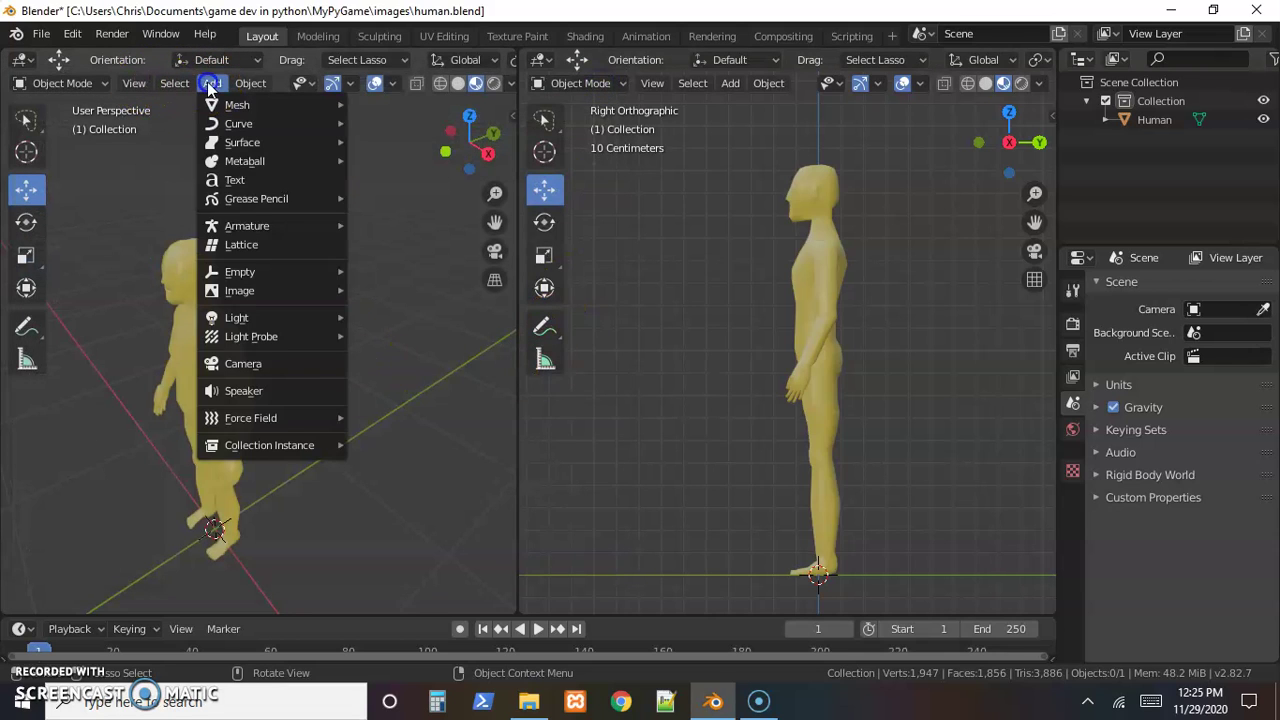
pyautogui.moveTo(245, 230)
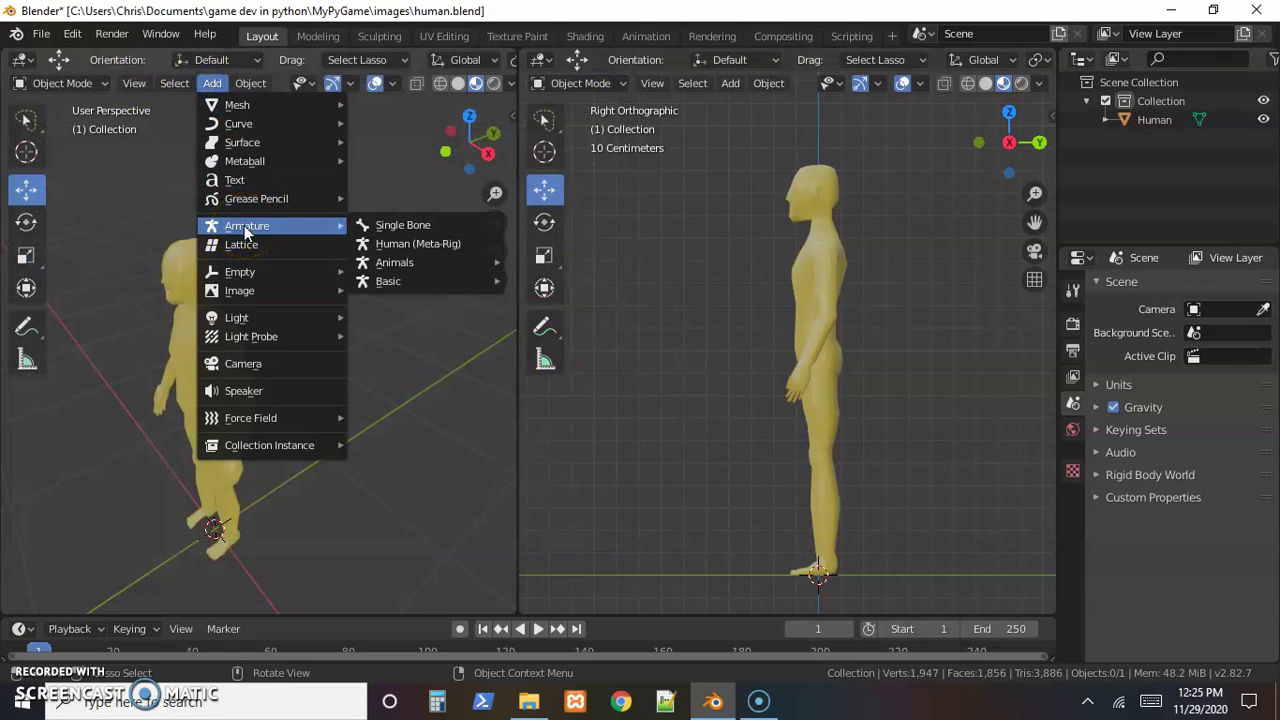
pyautogui.click(377, 222)
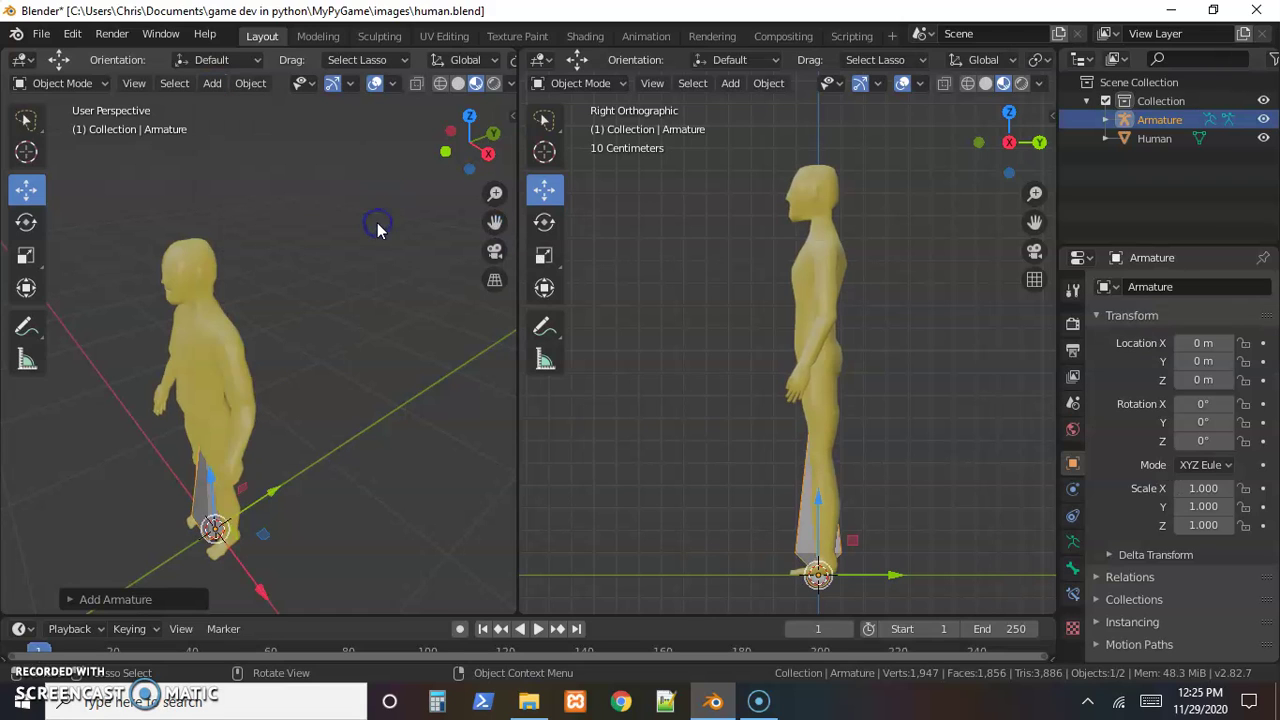
# - Set the left view to Front Orthographic and raise the armature to Z 0.9065
pyautogui.click(445, 150)
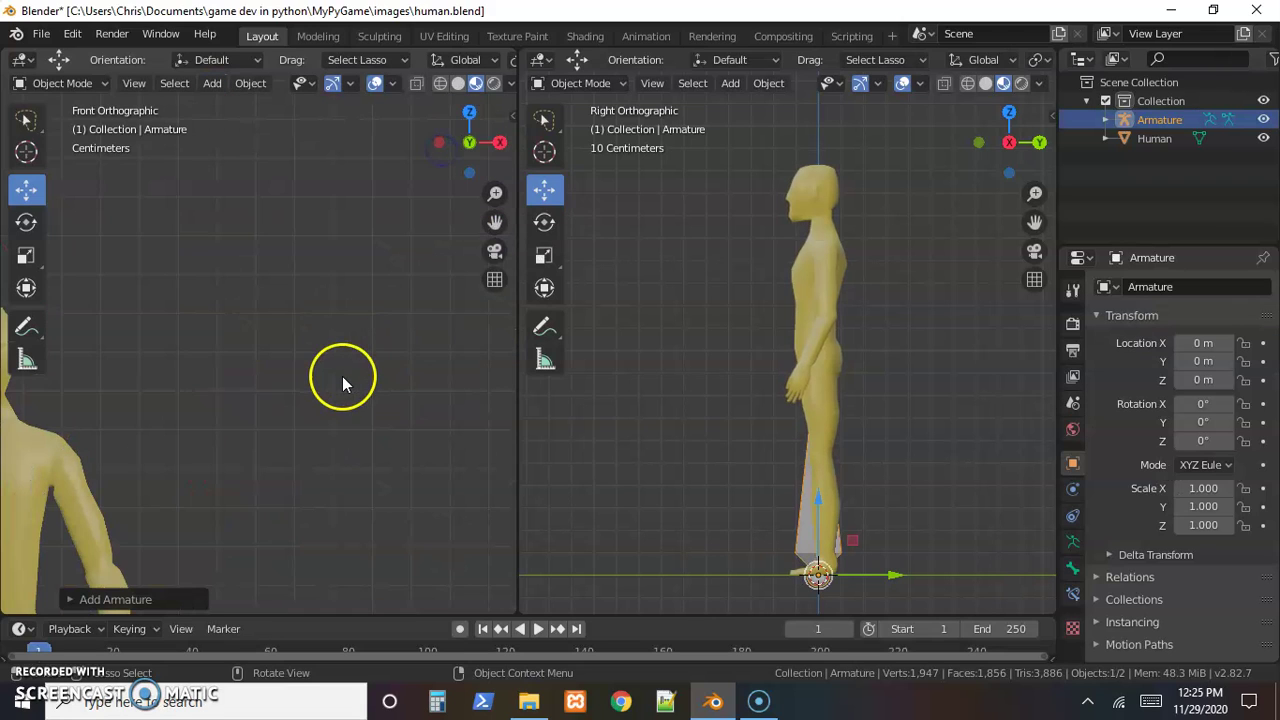
pyautogui.scroll(-5, 341, 376)
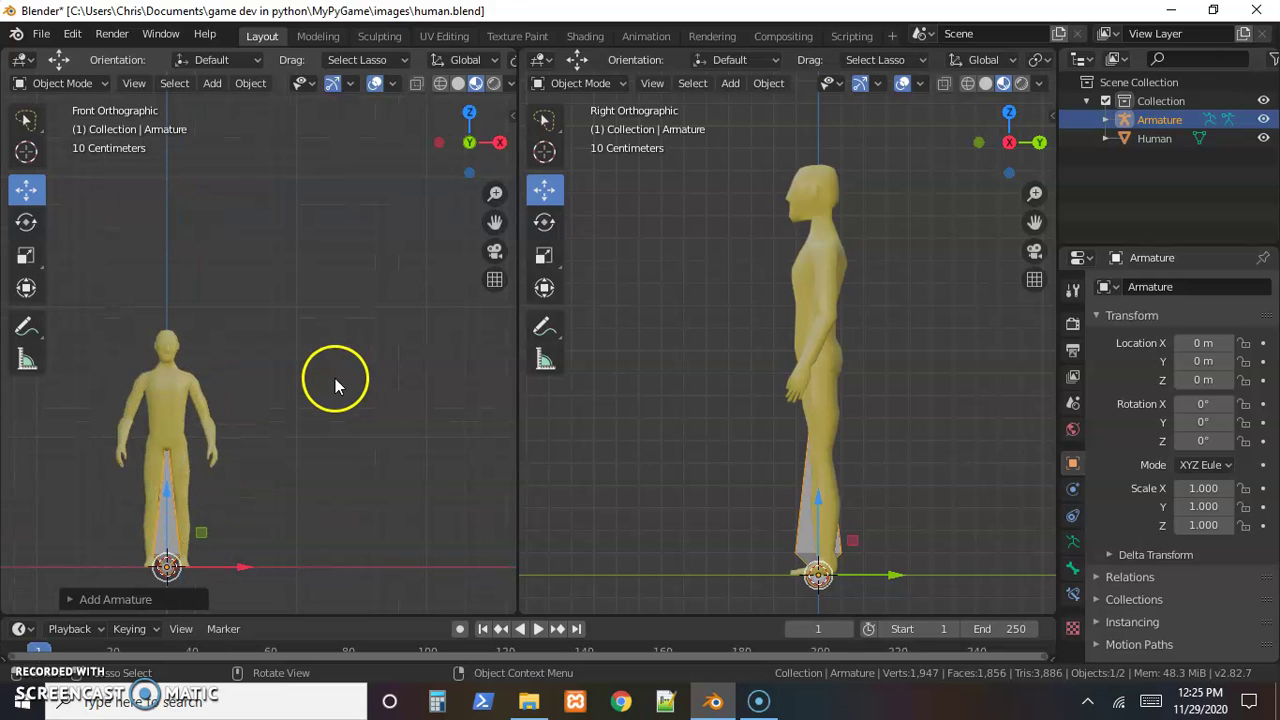
pyautogui.scroll(2, 300, 380)
pyautogui.scroll(-2, 286, 386)
pyautogui.keyDown('shift'); pyautogui.moveTo(257, 380); pyautogui.dragTo(383, 377, button='middle'); pyautogui.keyUp('shift')
pyautogui.scroll(4, 366, 380)
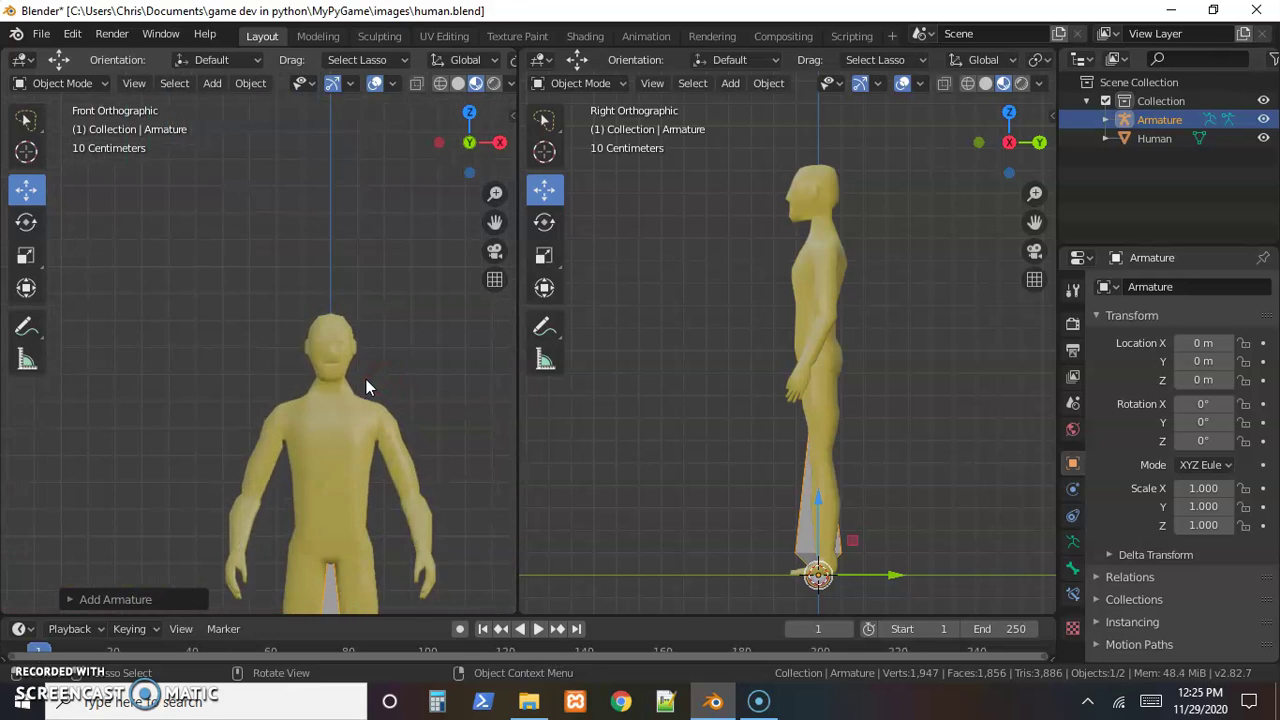
pyautogui.scroll(-3, 315, 300)
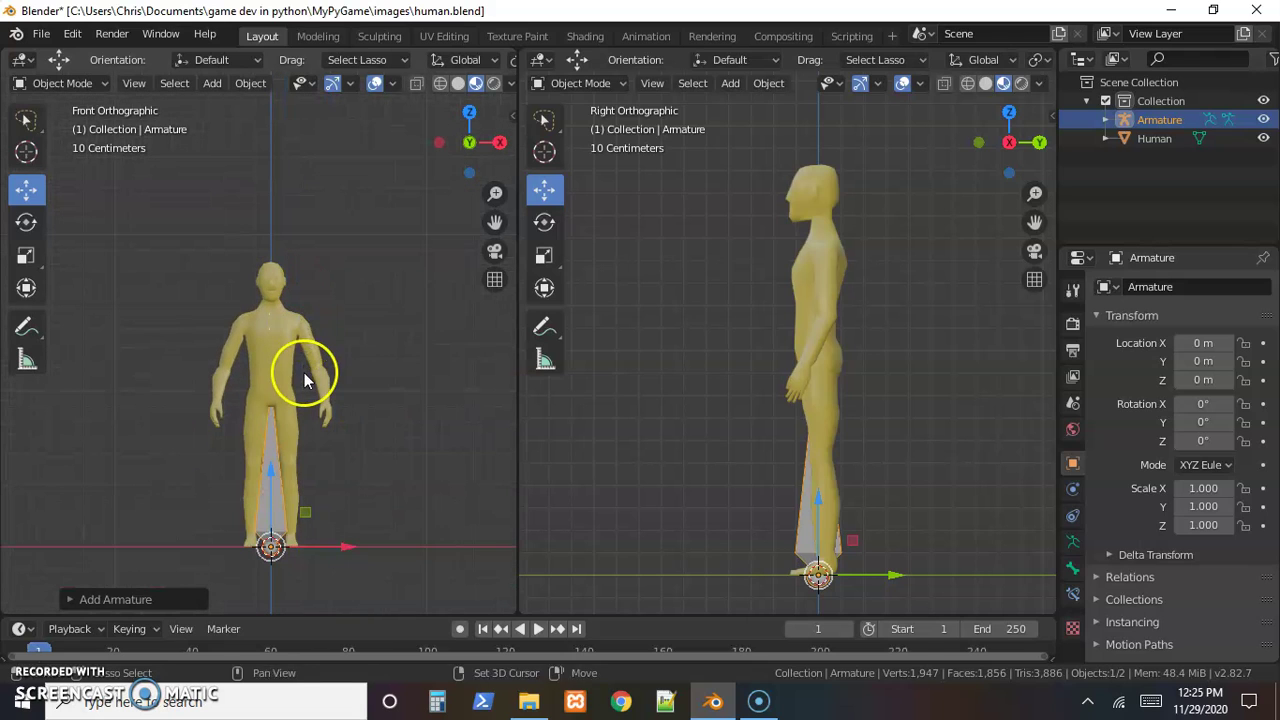
pyautogui.scroll(4, 304, 373)
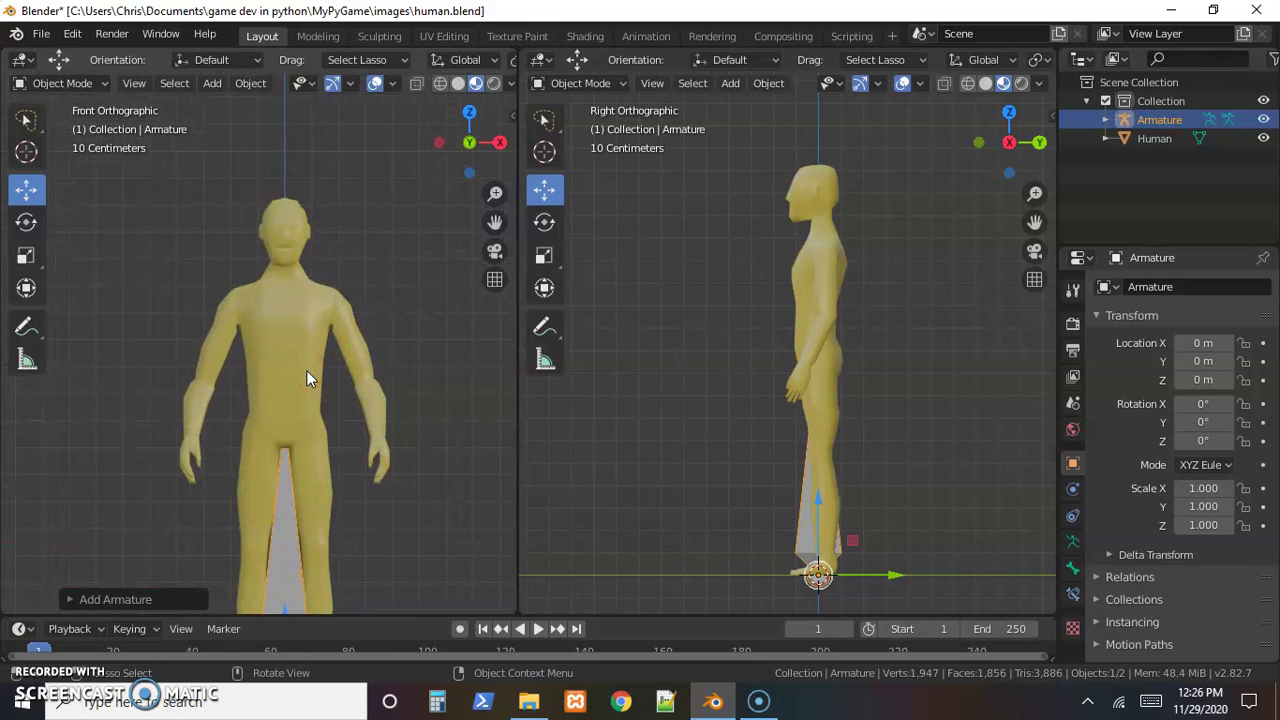
pyautogui.scroll(1, 306, 370)
pyautogui.scroll(-3, 280, 310)
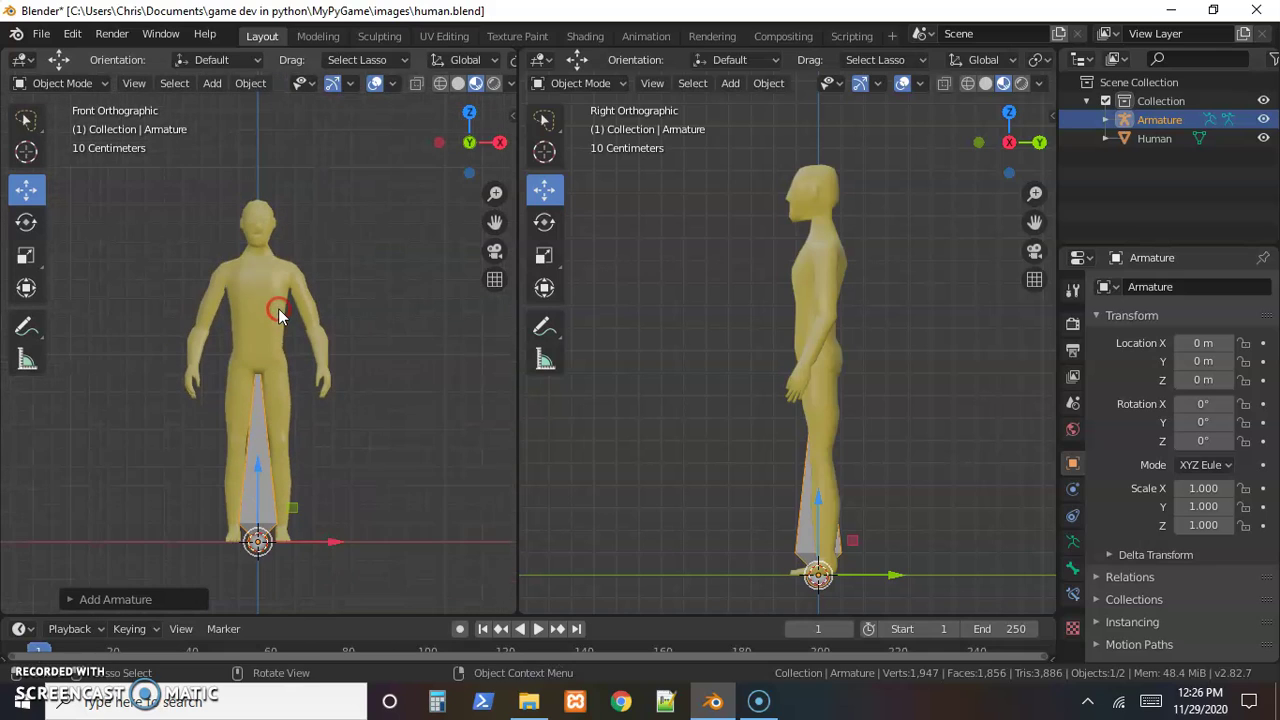
pyautogui.moveTo(272, 322)
pyautogui.mouseDown()
pyautogui.moveTo(271, 458)
pyautogui.moveTo(248, 500)
pyautogui.moveTo(247, 330)
pyautogui.mouseUp()
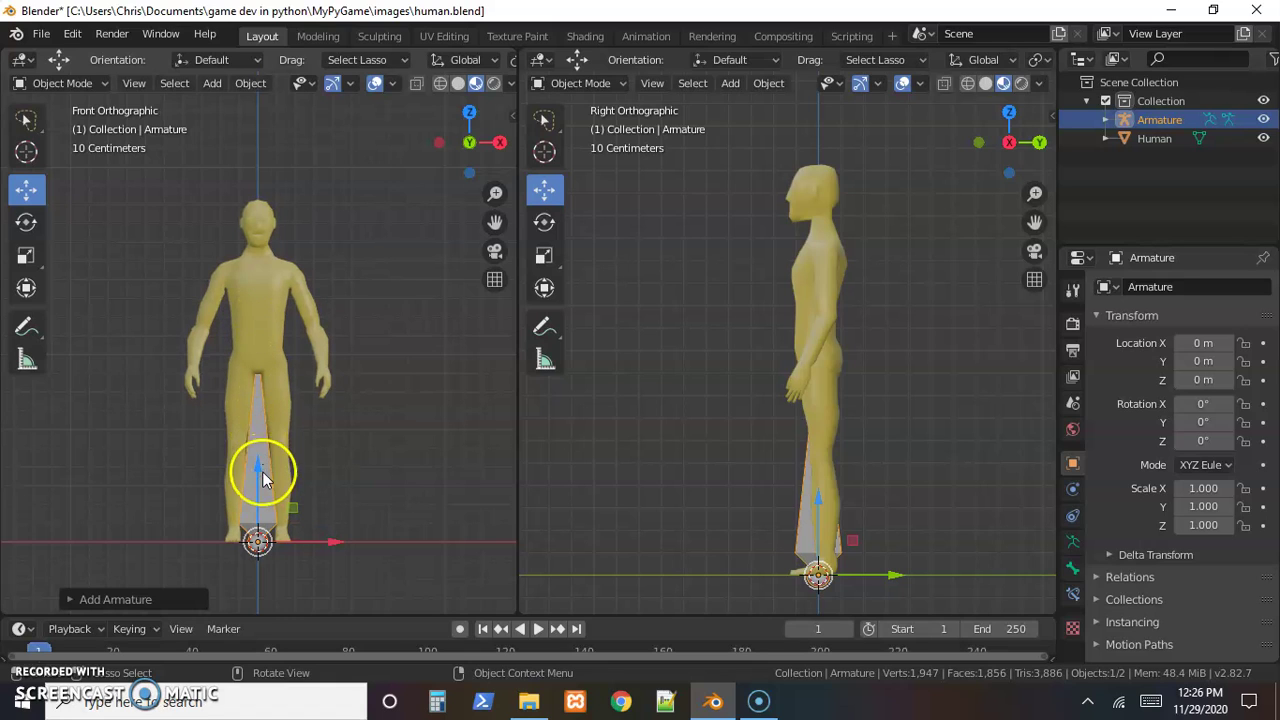
pyautogui.moveTo(259, 473); pyautogui.dragTo(254, 297)
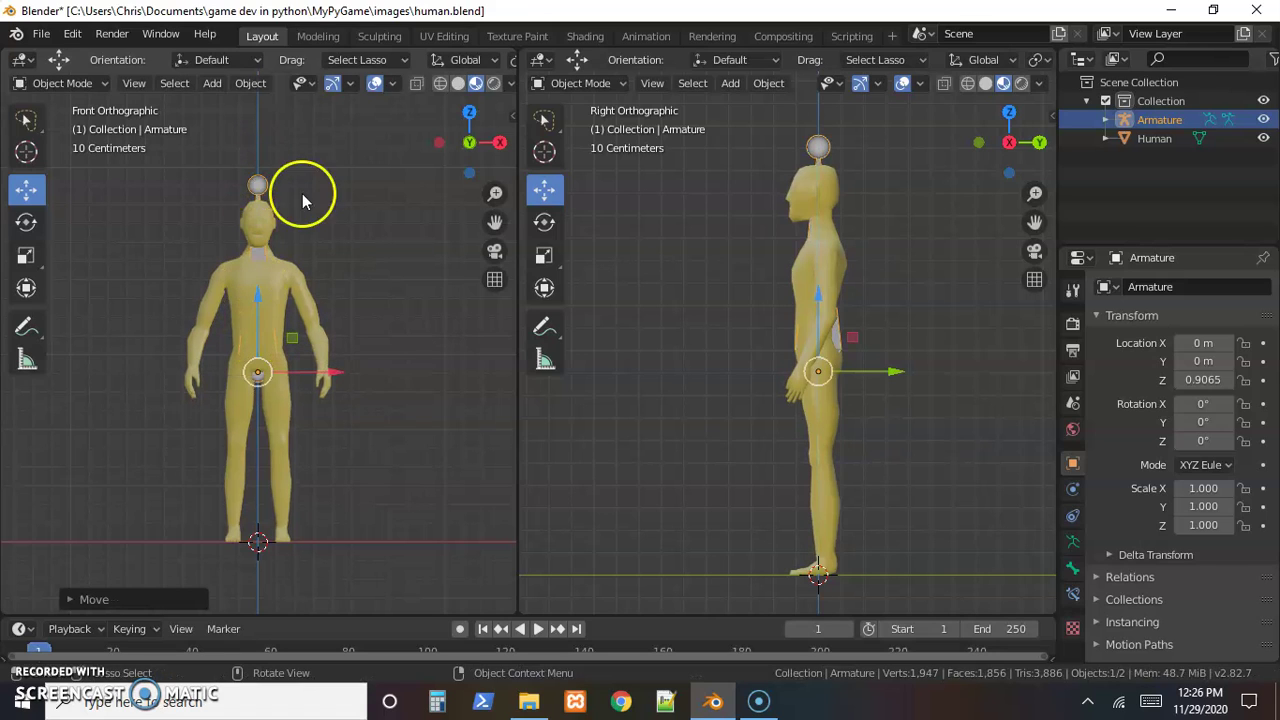
# - Enable In Front for the armature's bones, trying Stick and Envelope before keeping Octahedral
pyautogui.click(1073, 543)
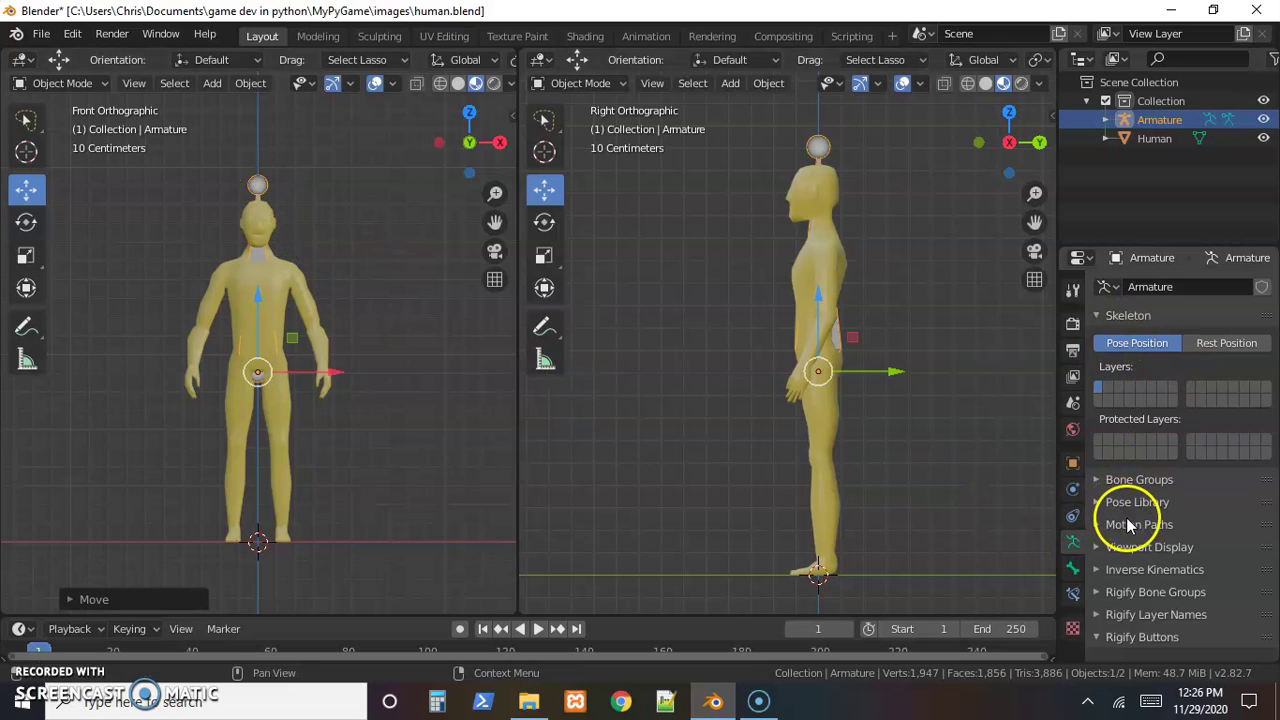
pyautogui.scroll(-1, 1129, 527)
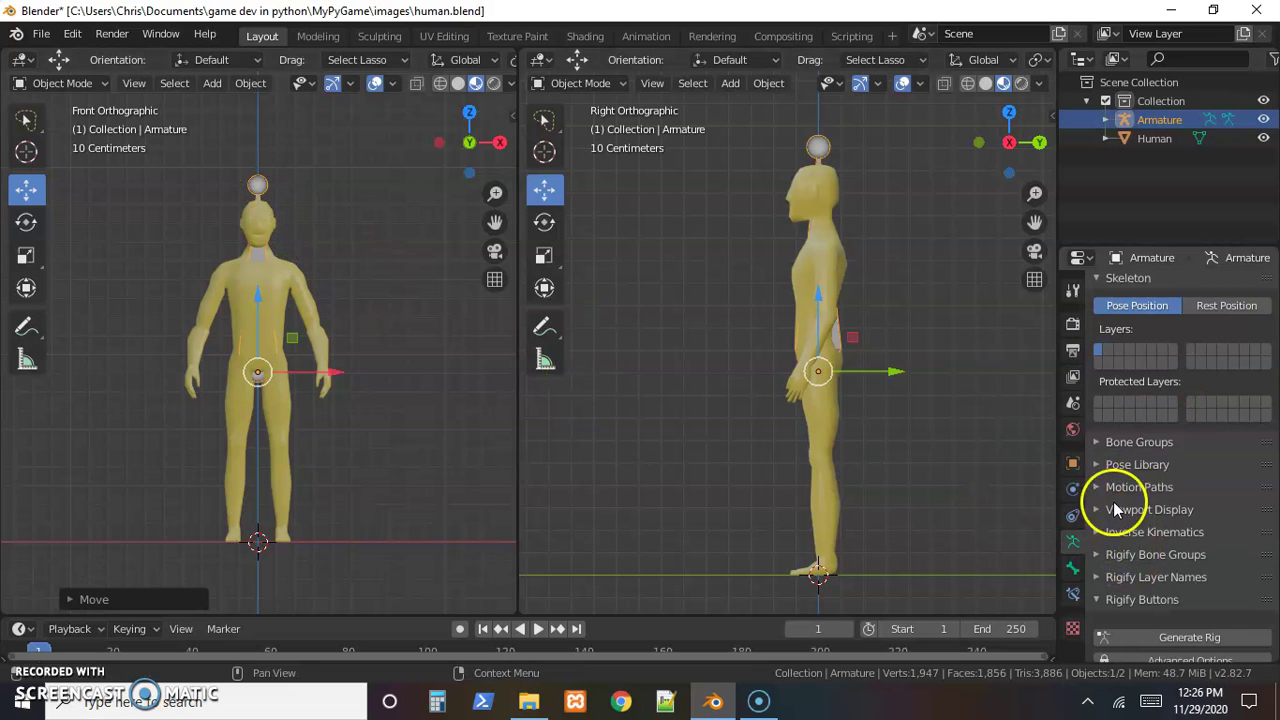
pyautogui.click(1097, 510)
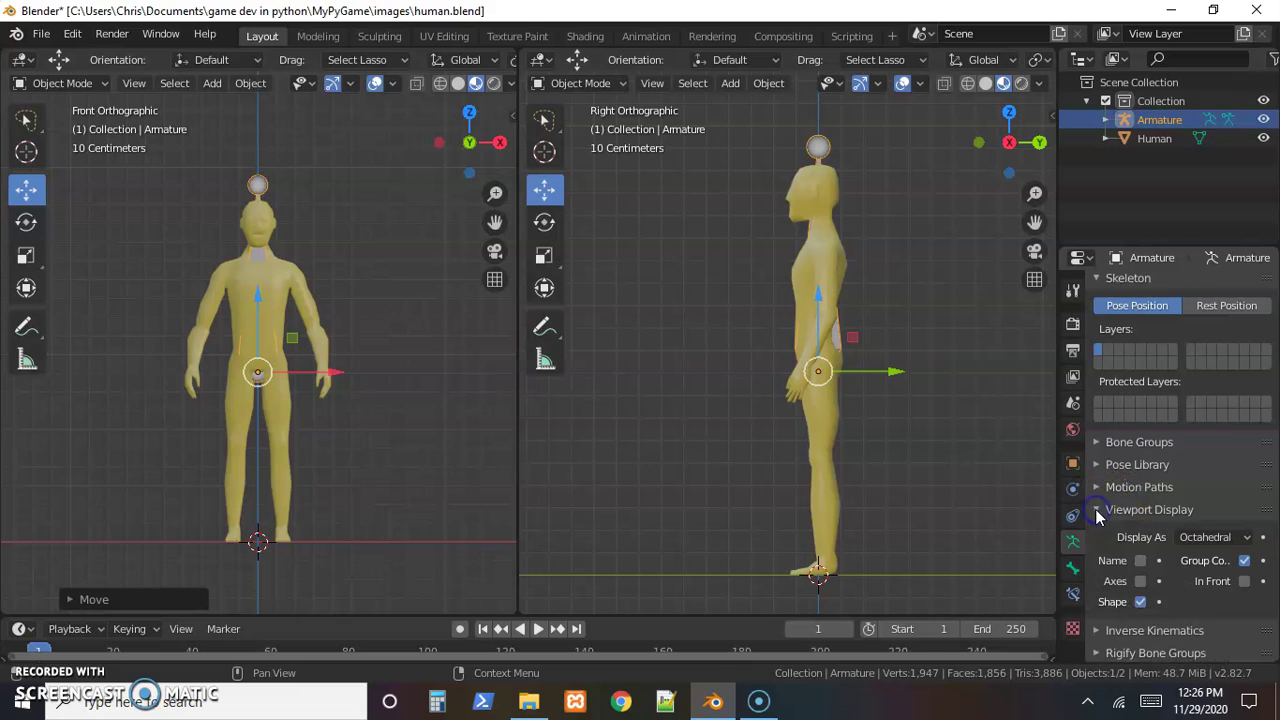
pyautogui.click(1244, 582)
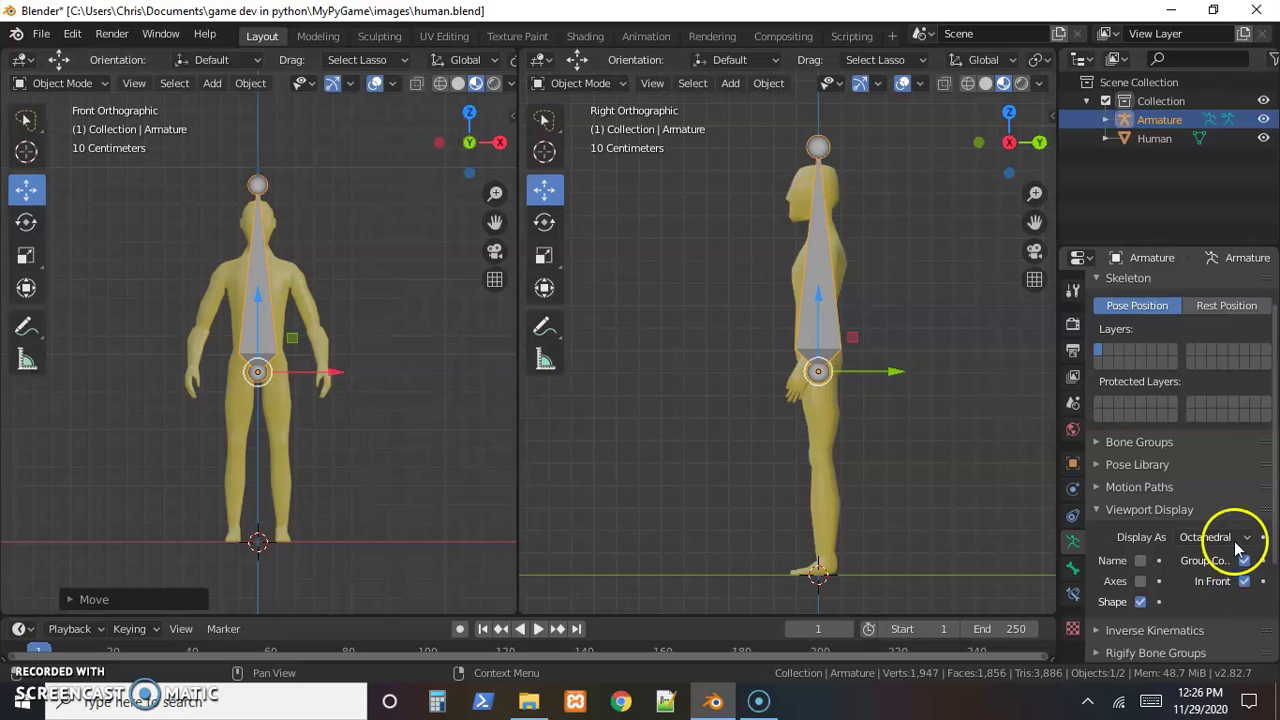
pyautogui.click(1234, 541)
pyautogui.click(1166, 495)
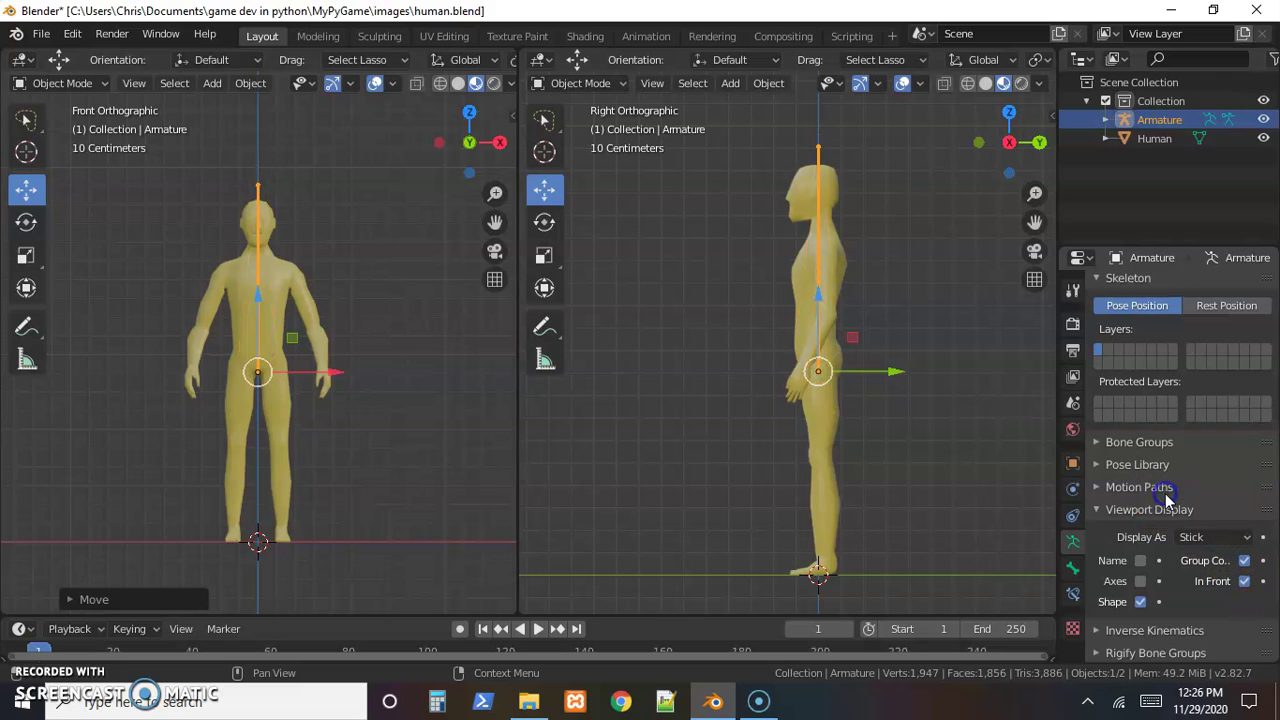
pyautogui.moveTo(1215, 539); pyautogui.dragTo(1163, 495)
pyautogui.click(1158, 458)
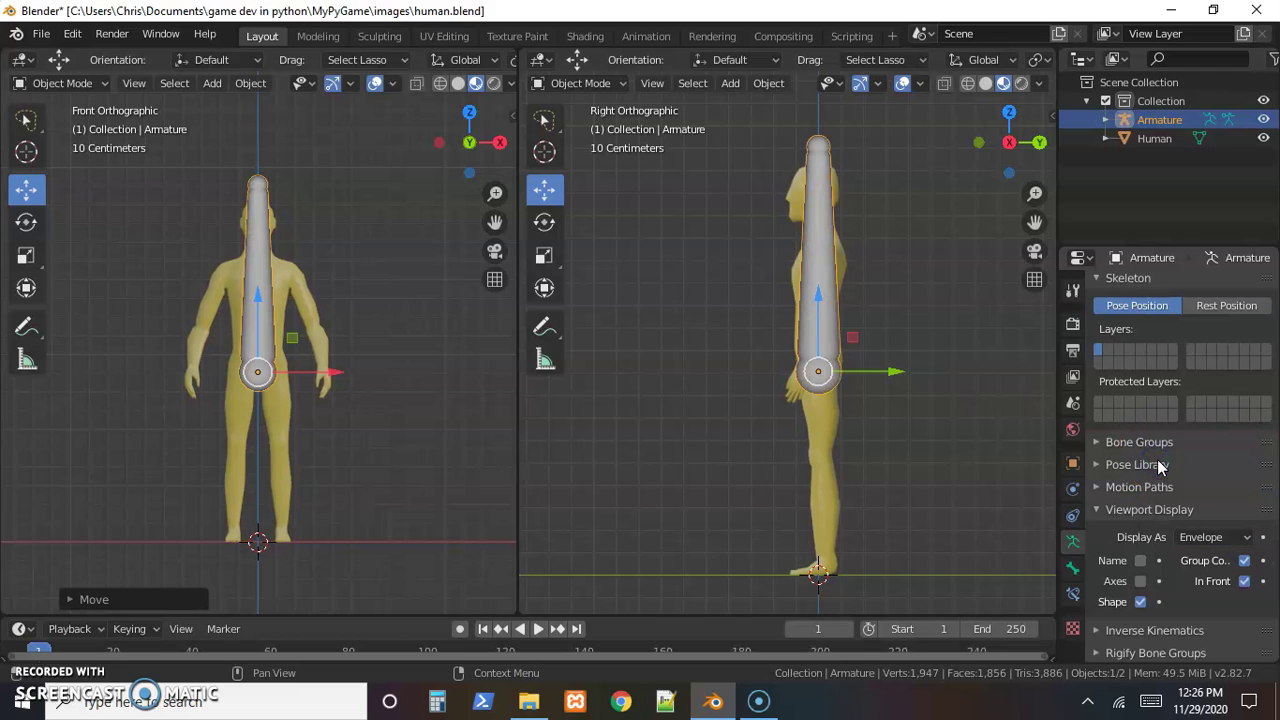
pyautogui.moveTo(1208, 532)
pyautogui.mouseDown()
pyautogui.moveTo(1177, 429)
pyautogui.moveTo(1188, 515)
pyautogui.mouseUp()
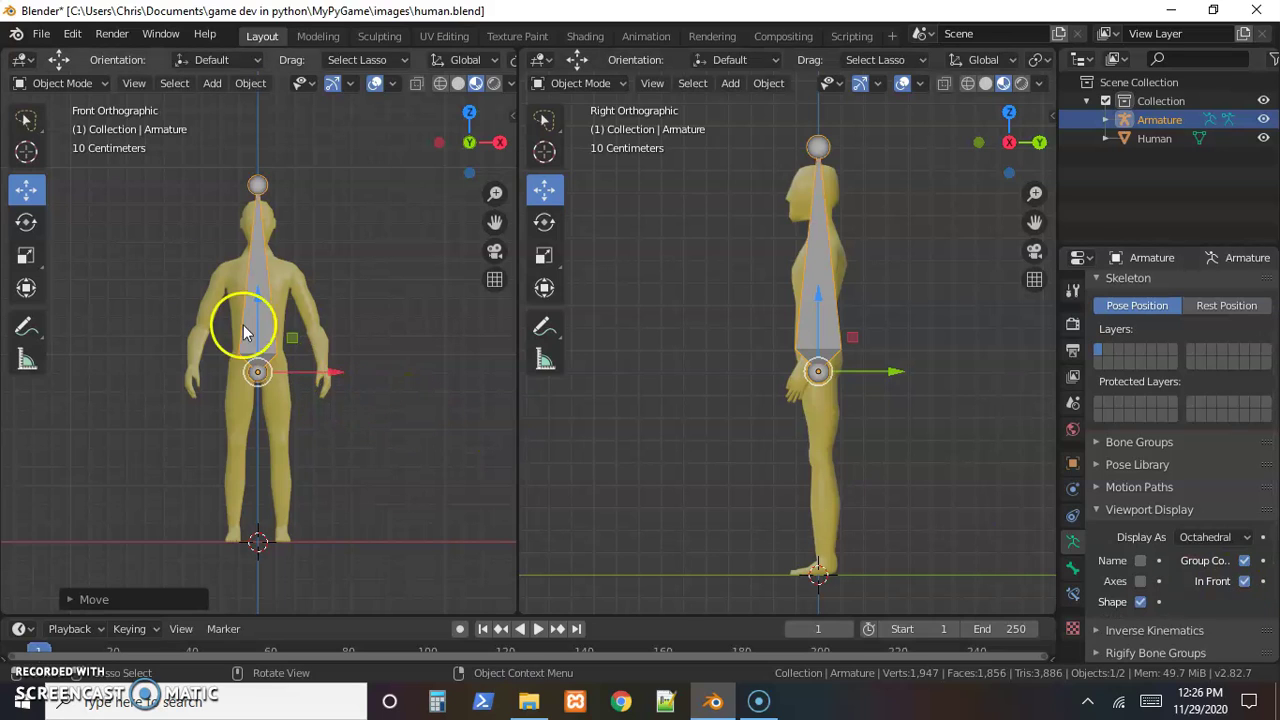
# - Switch the armature into Edit Mode and activate the Move tool
pyautogui.click(79, 84)
pyautogui.click(62, 125)
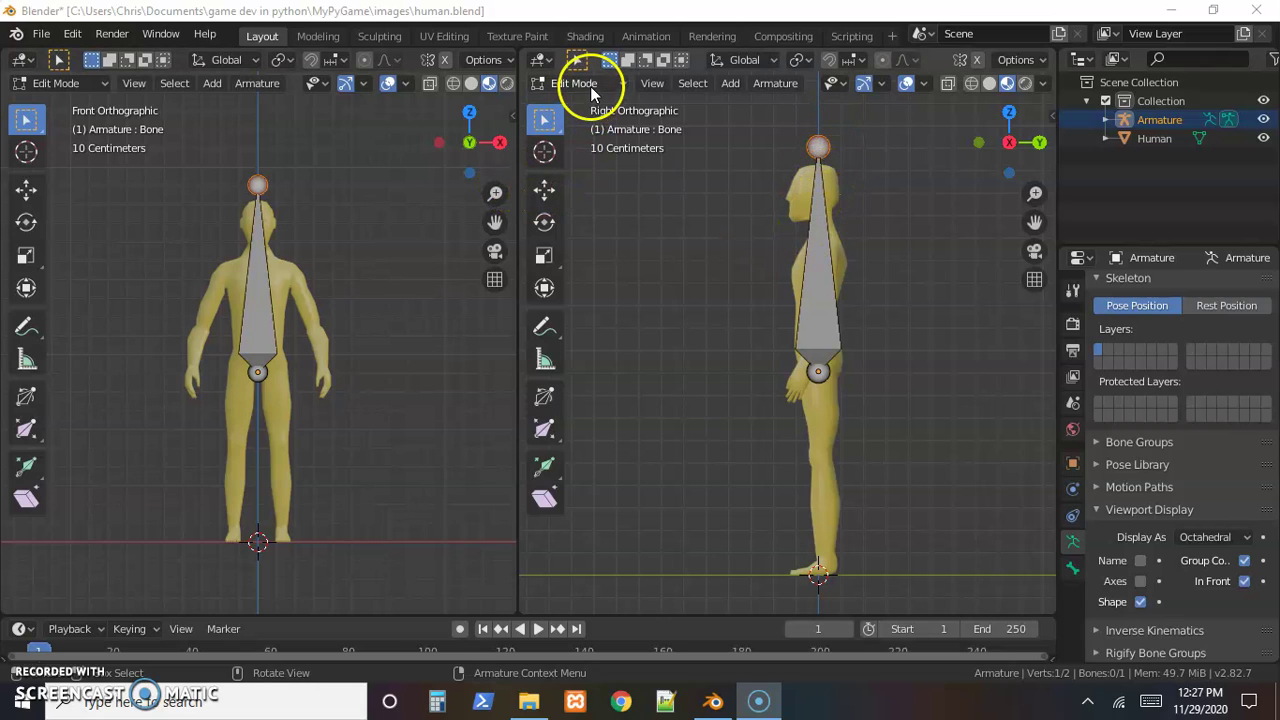
pyautogui.click(550, 196)
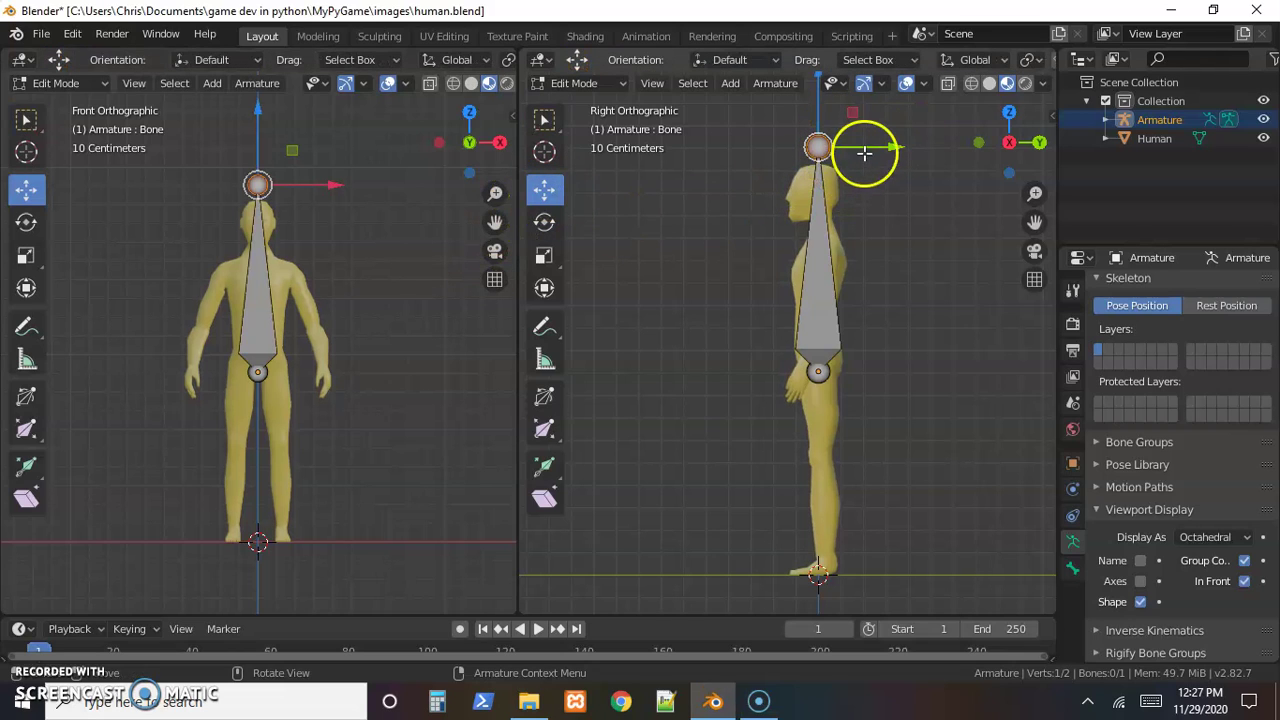
pyautogui.press('s')
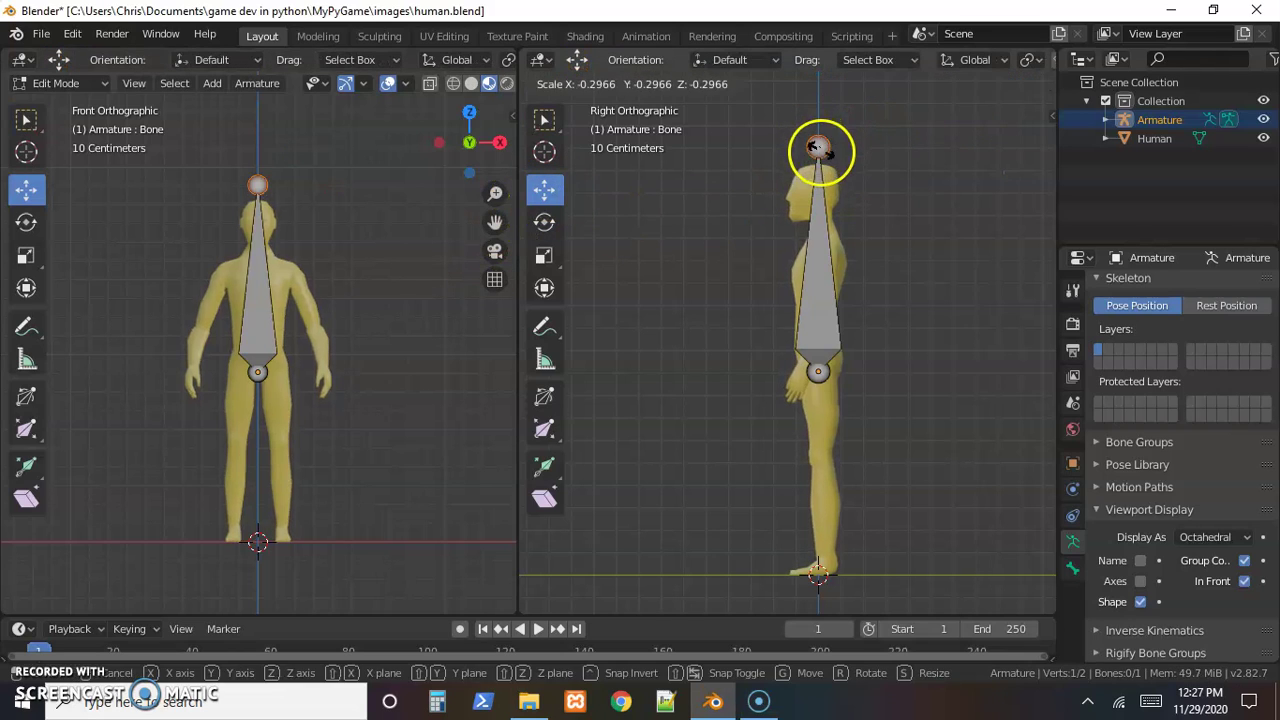
pyautogui.rightClick(938, 228)
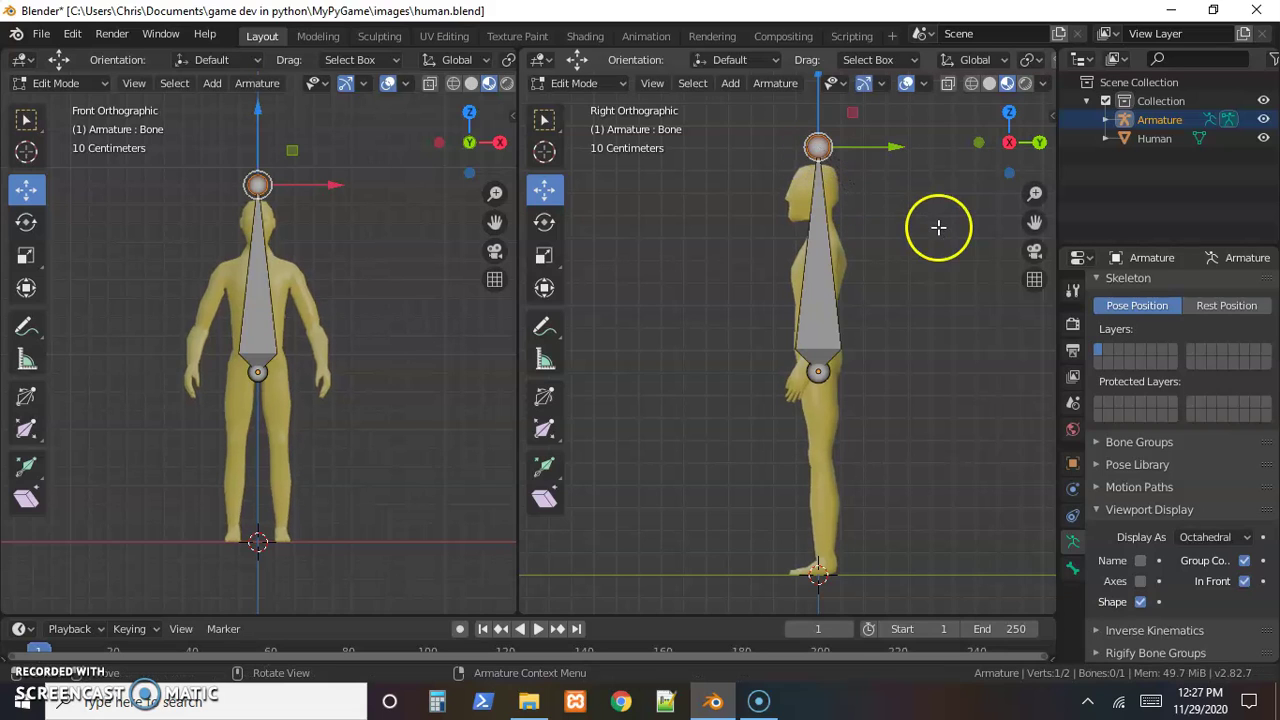
# - Scale the bone down and reposition it inside the torso, from hips to chest
pyautogui.click(827, 278)
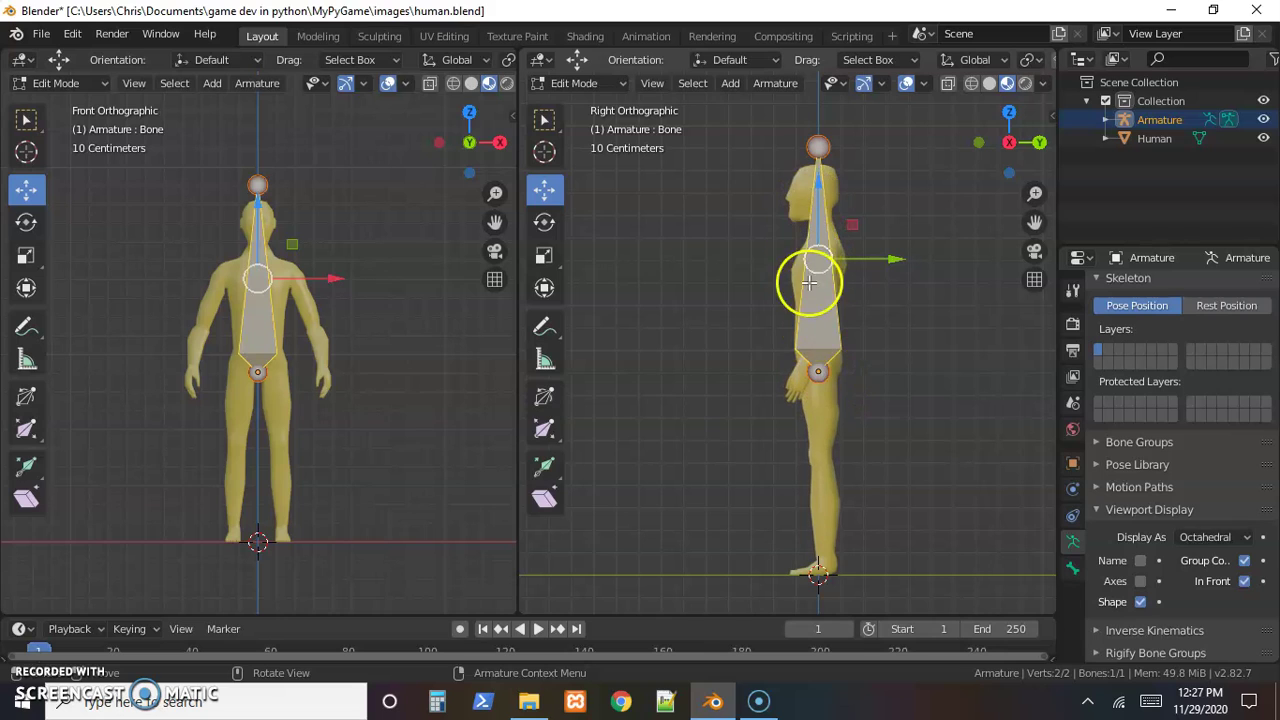
pyautogui.click(818, 147)
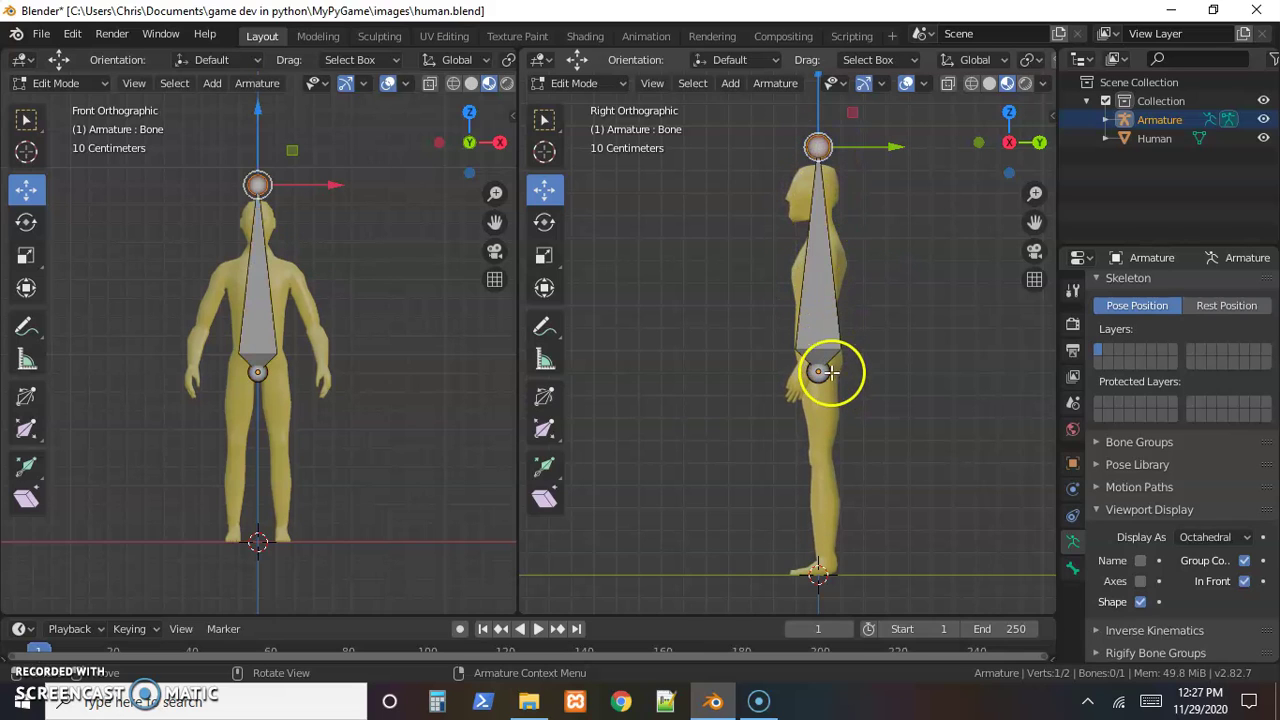
pyautogui.click(818, 372)
pyautogui.click(820, 282)
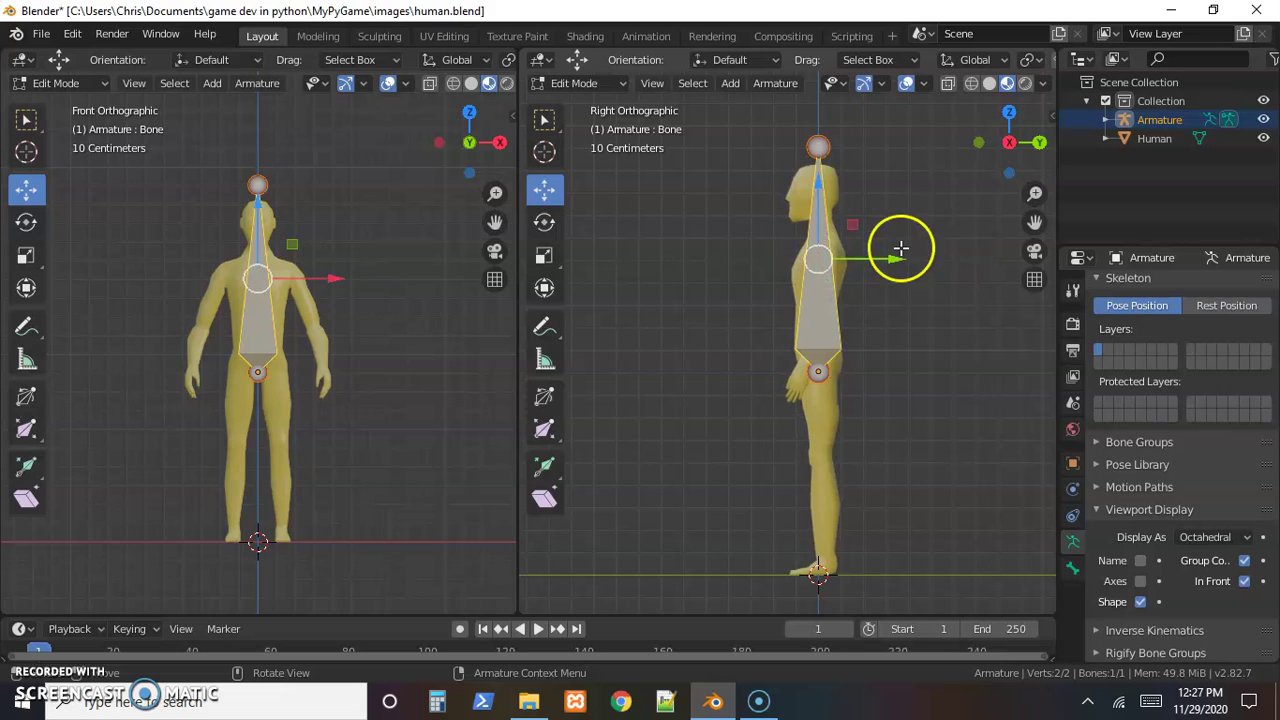
pyautogui.press('s')
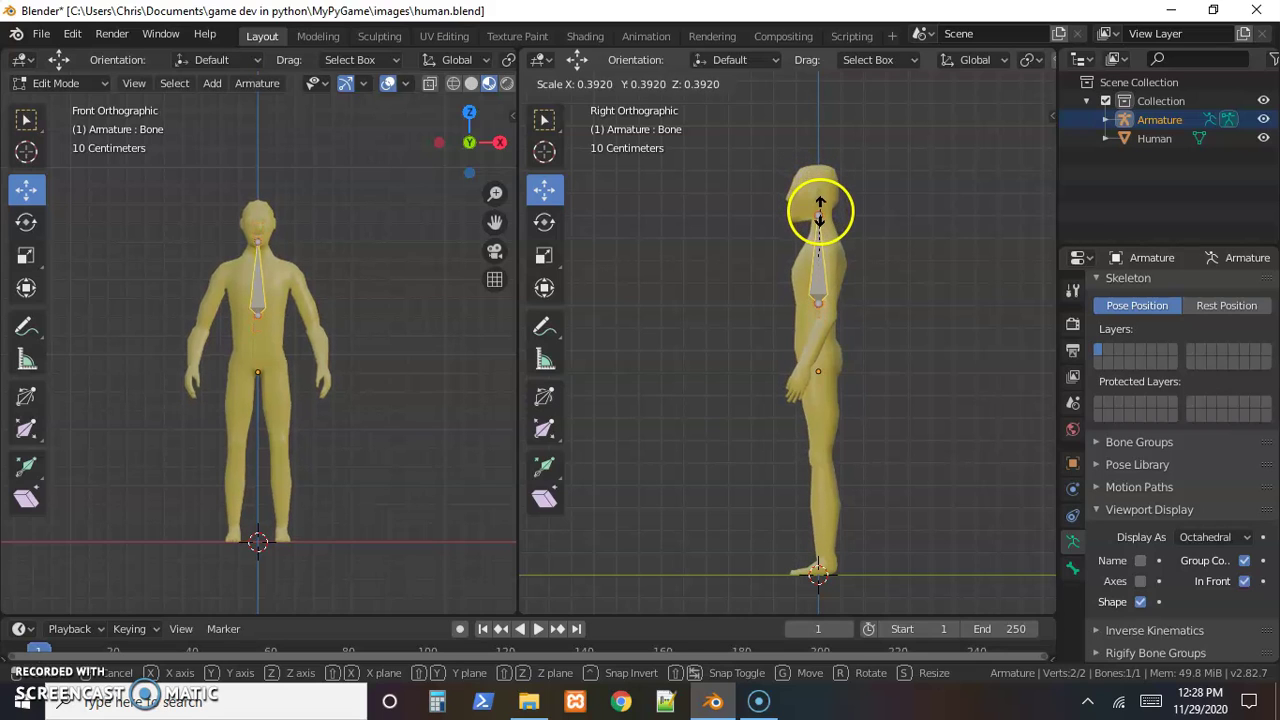
pyautogui.click(820, 210)
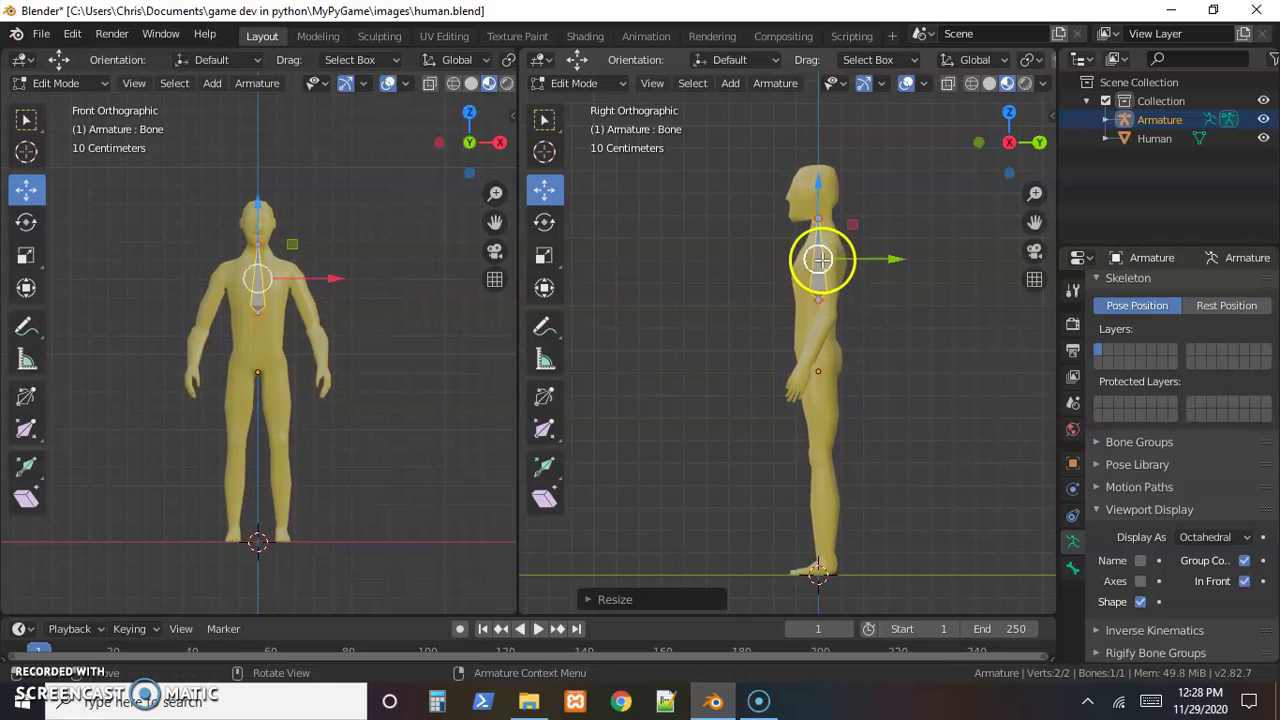
pyautogui.moveTo(819, 259); pyautogui.dragTo(822, 305)
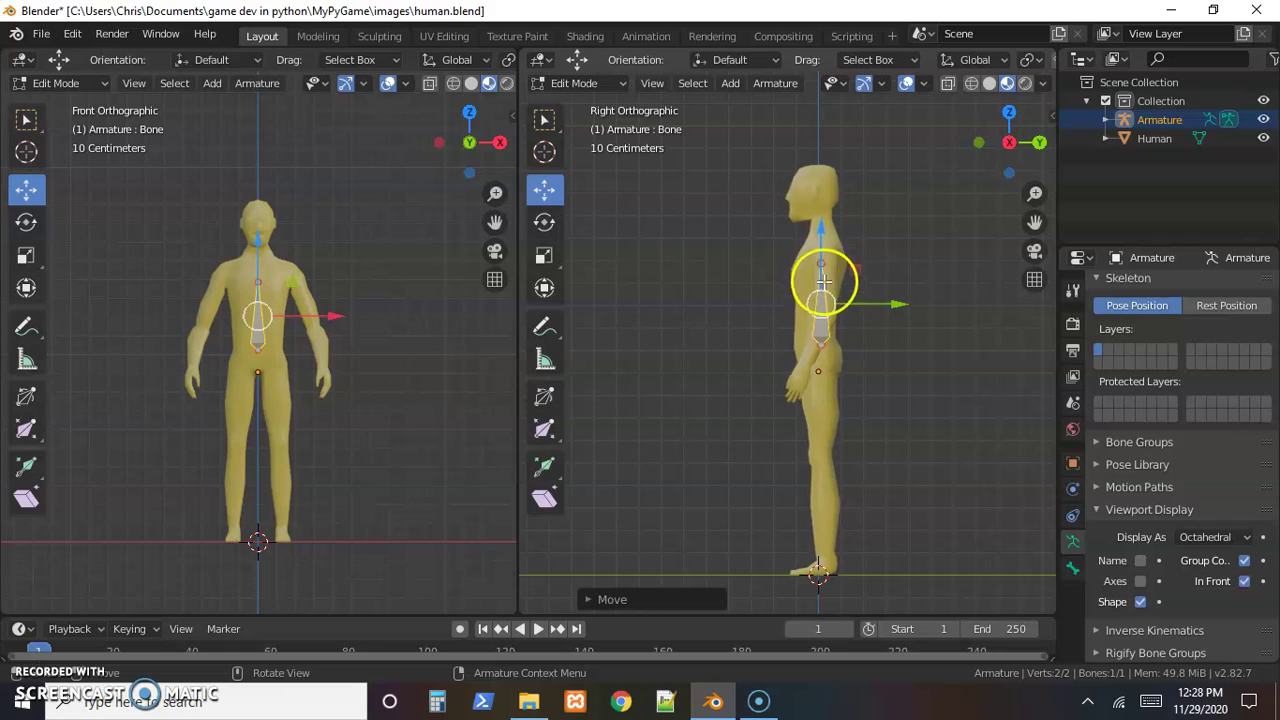
pyautogui.hotkey('ctrl', 'z')
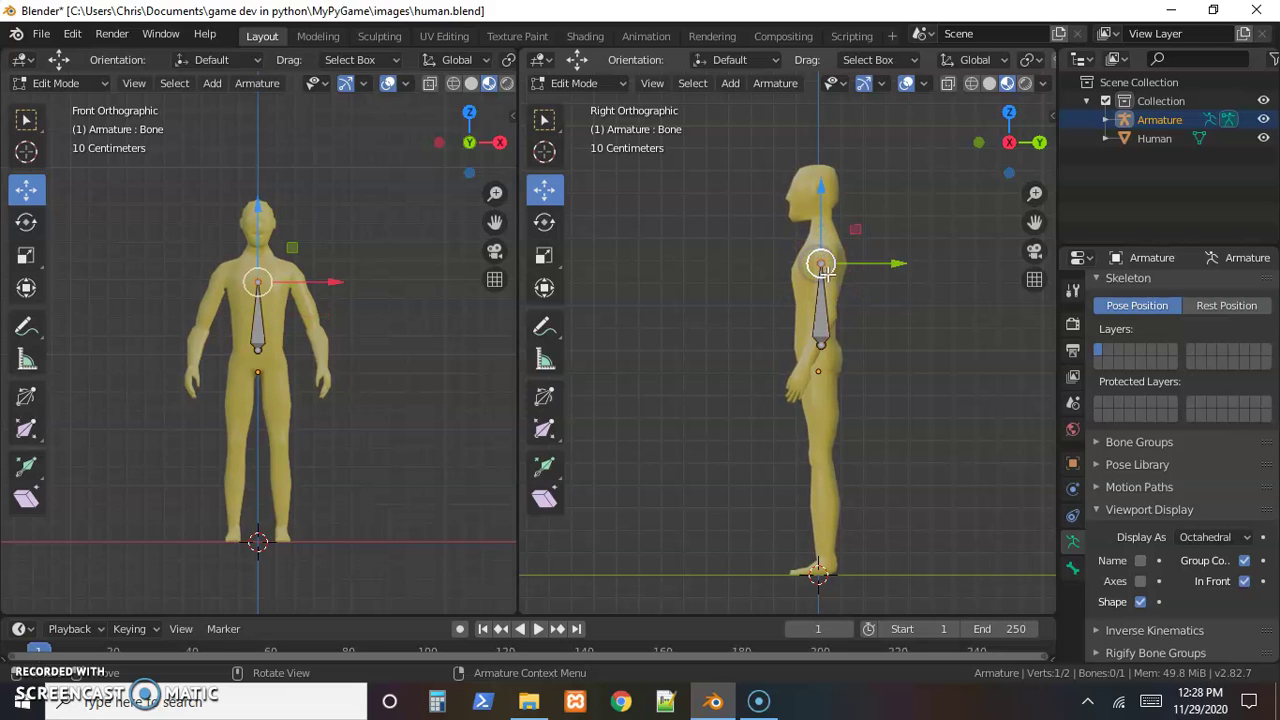
pyautogui.moveTo(819, 264); pyautogui.dragTo(838, 267)
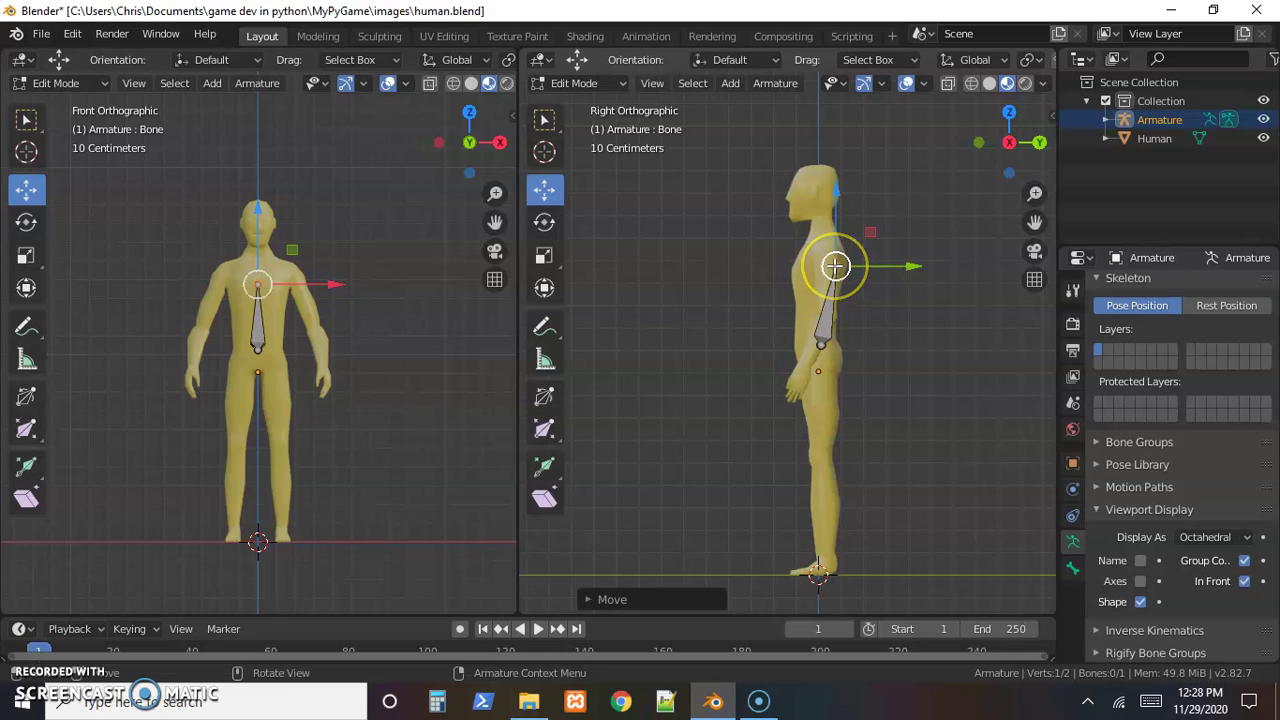
# - Extrude Bone.001, Bone.002 and Bone.003 upward through chest and neck to the head top
pyautogui.press('e')
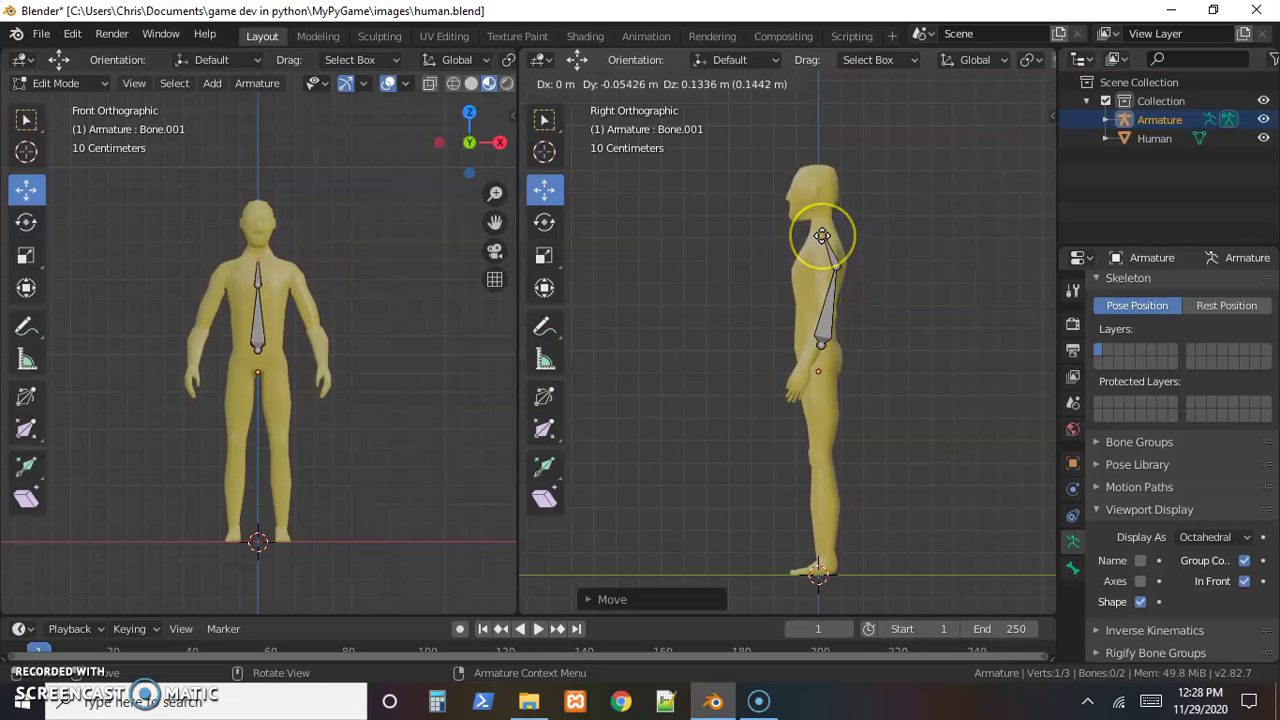
pyautogui.click(821, 235)
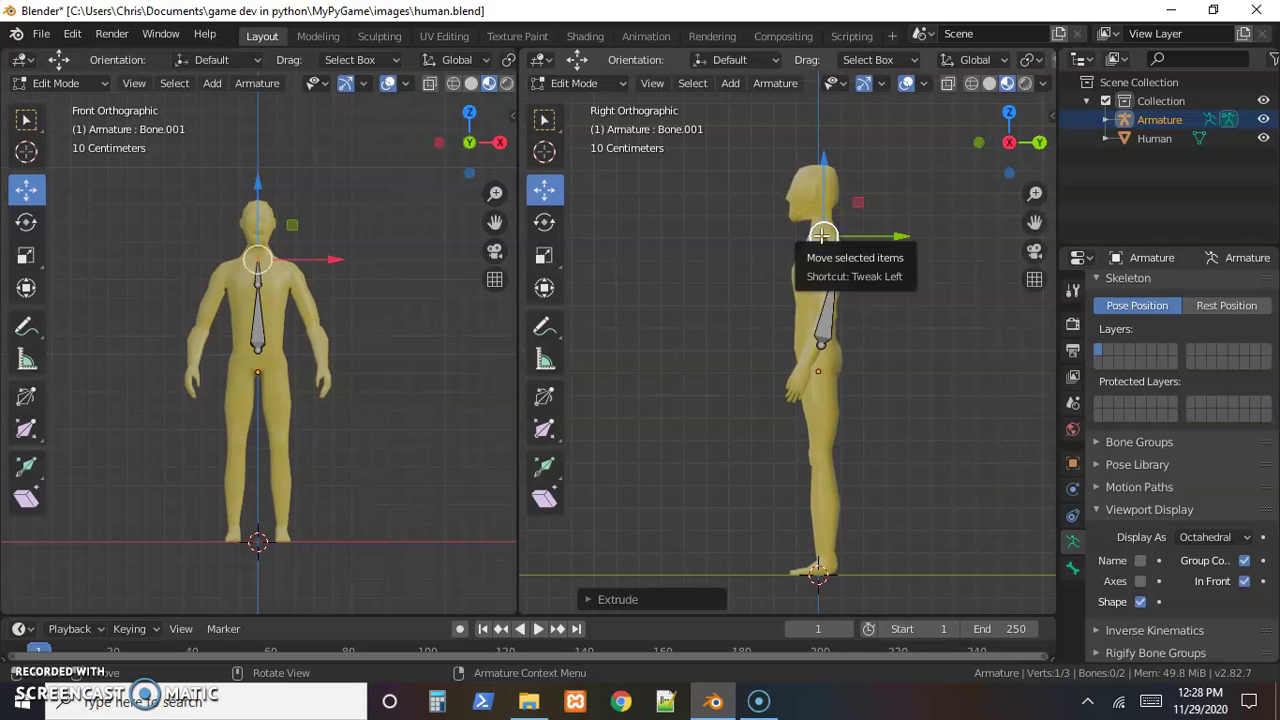
pyautogui.press('e')
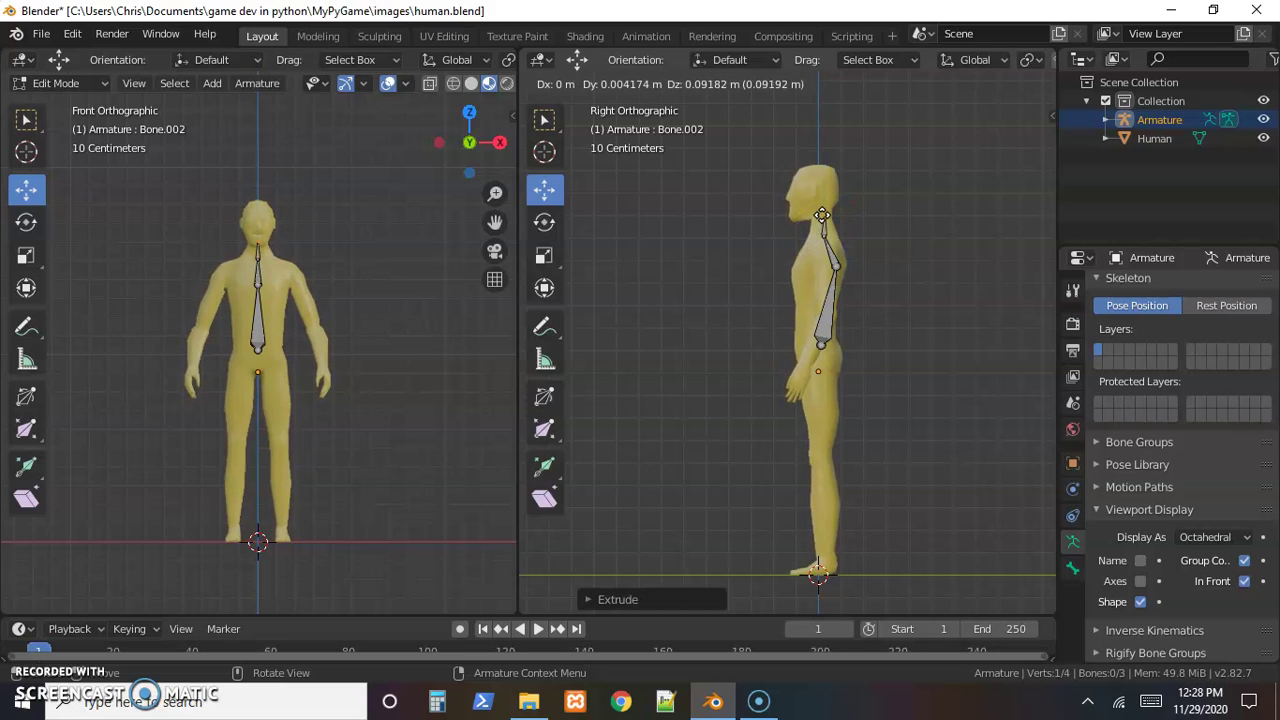
pyautogui.click(818, 214)
pyautogui.press('e')
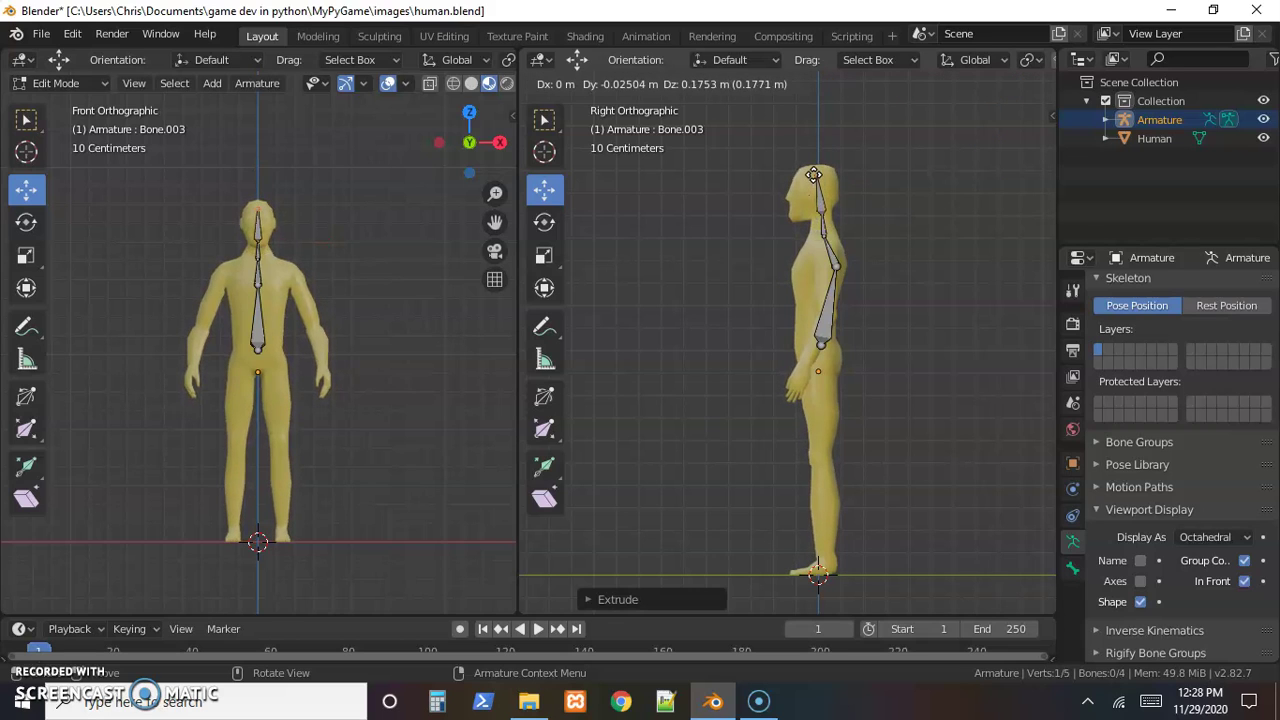
pyautogui.click(814, 176)
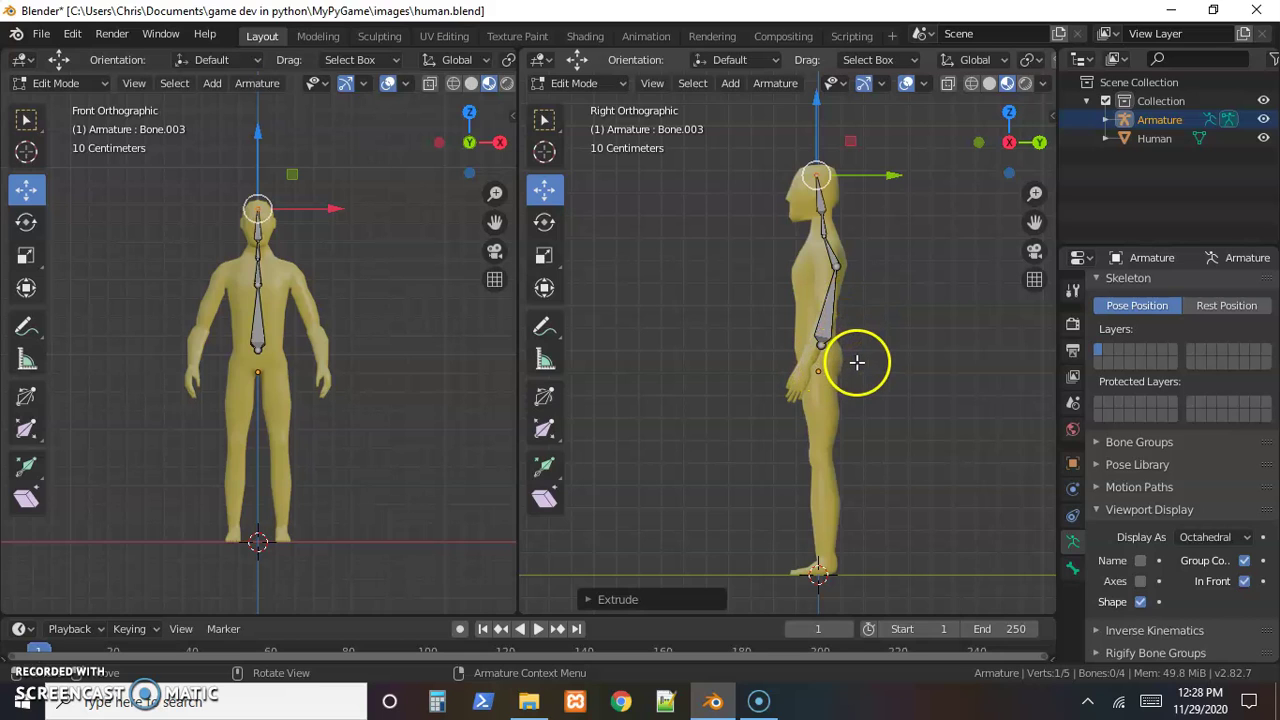
pyautogui.moveTo(786, 371); pyautogui.dragTo(764, 371, button='middle')
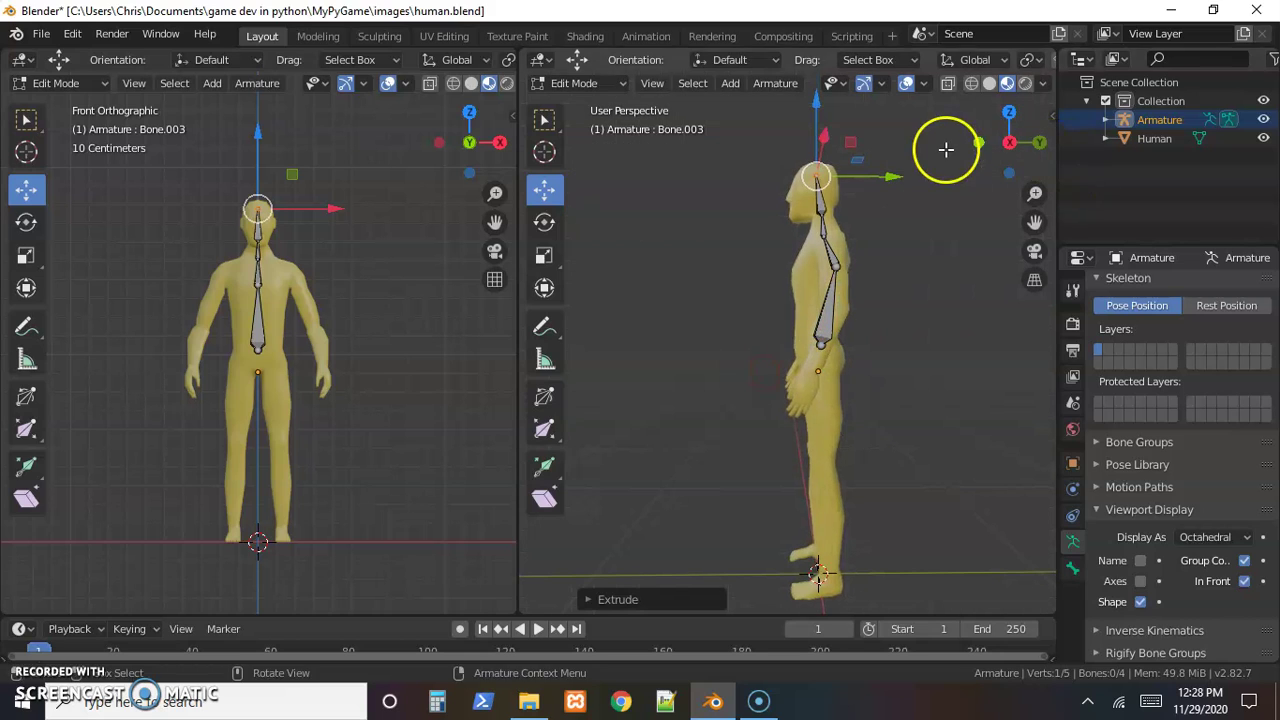
pyautogui.click(1006, 143)
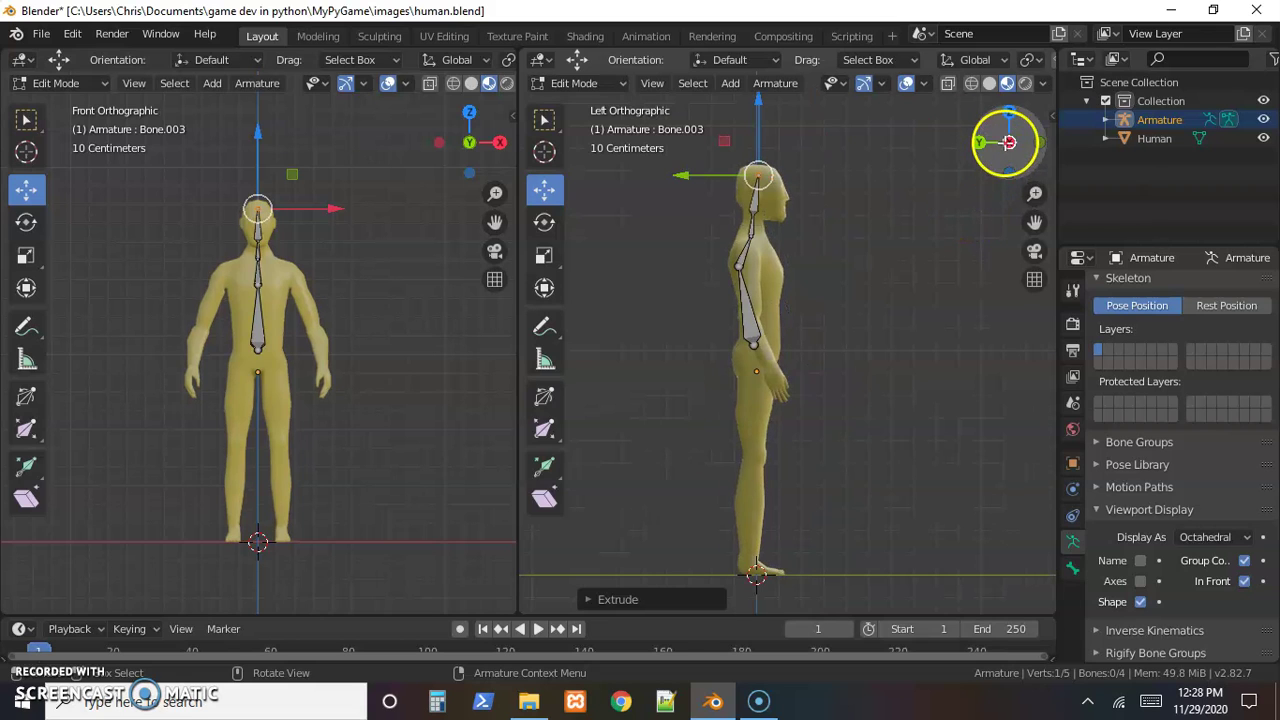
pyautogui.click(1004, 141)
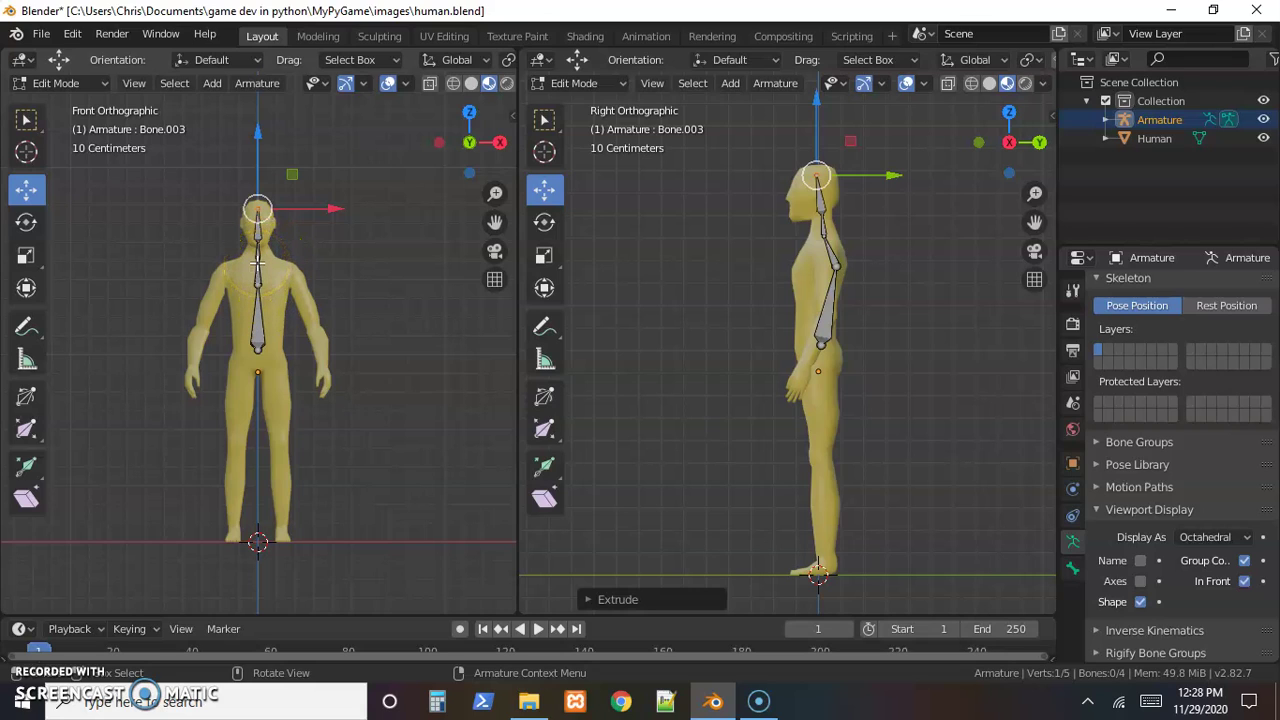
# - Extrude shoulder, upper-arm, forearm and hand bones from the chest bone down the left arm
pyautogui.click(273, 293)
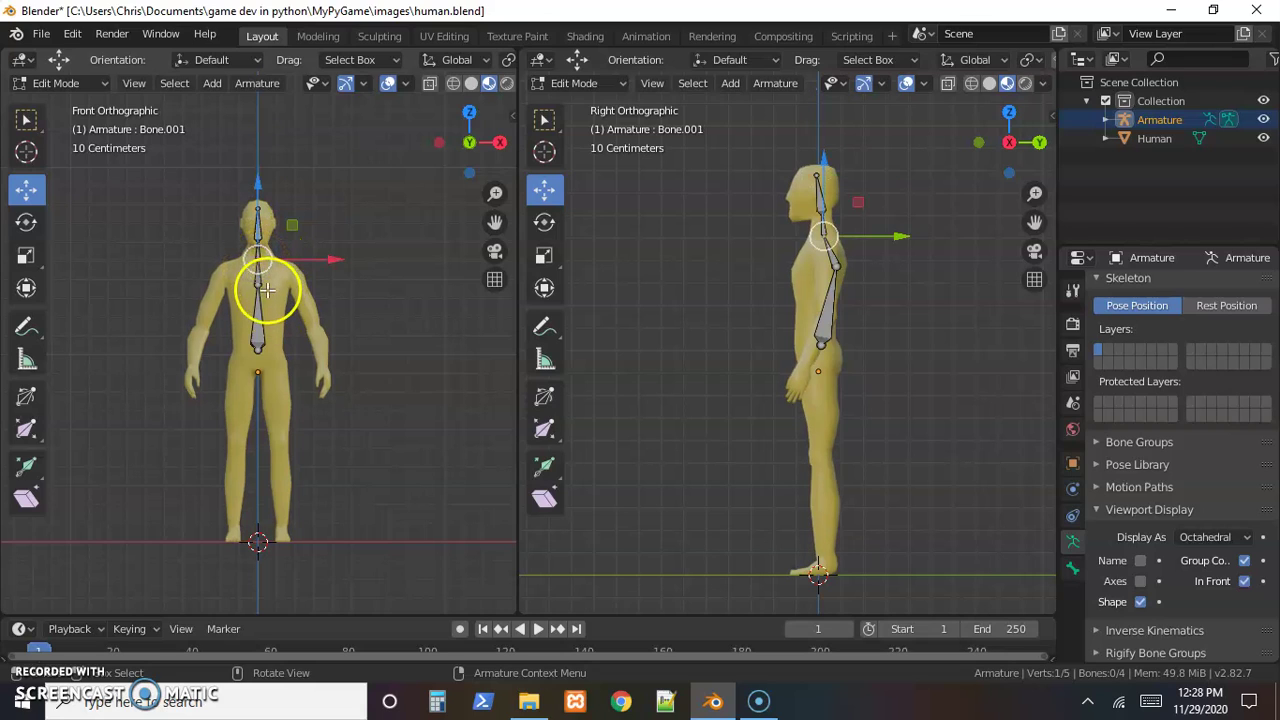
pyautogui.press('e')
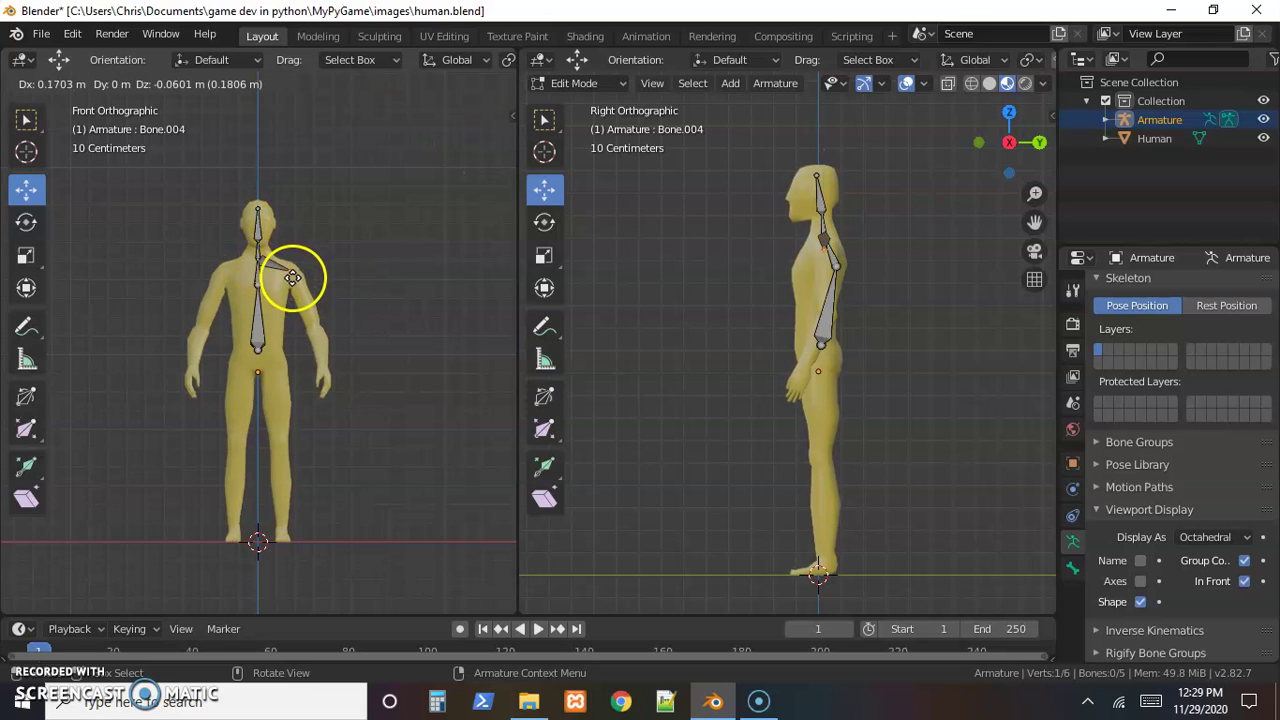
pyautogui.click(292, 277)
pyautogui.press('e')
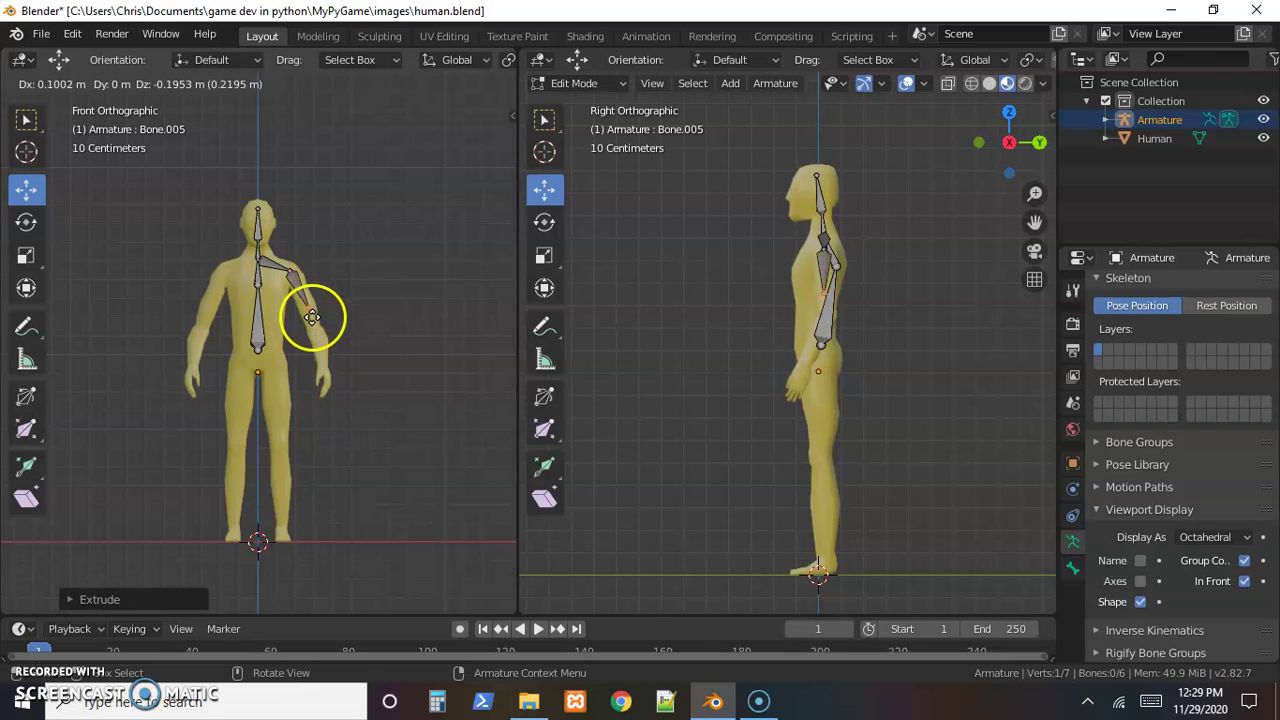
pyautogui.click(320, 335)
pyautogui.press('e')
pyautogui.click(325, 370)
pyautogui.press('e')
pyautogui.click(326, 390)
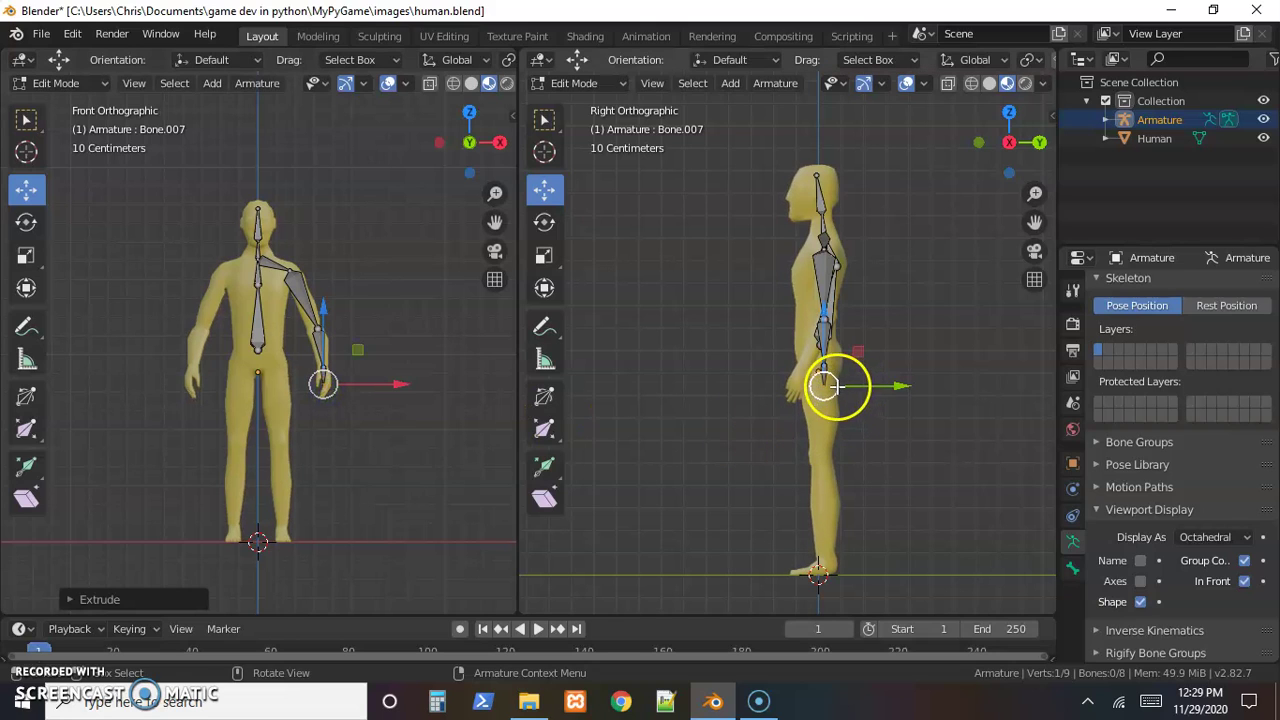
# - Adjust the hand, wrist, elbow and shoulder joints in side view to sit inside the arm
pyautogui.moveTo(900, 386); pyautogui.dragTo(869, 394)
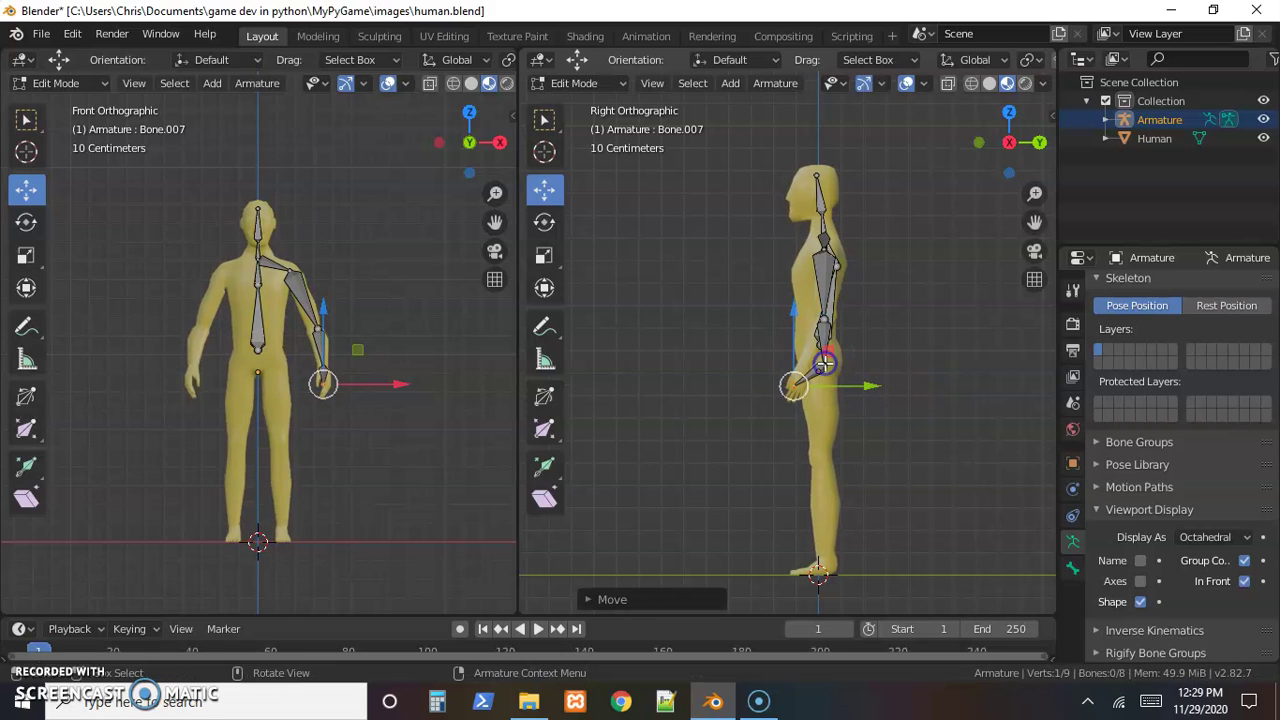
pyautogui.click(826, 363)
pyautogui.moveTo(900, 366); pyautogui.dragTo(882, 366)
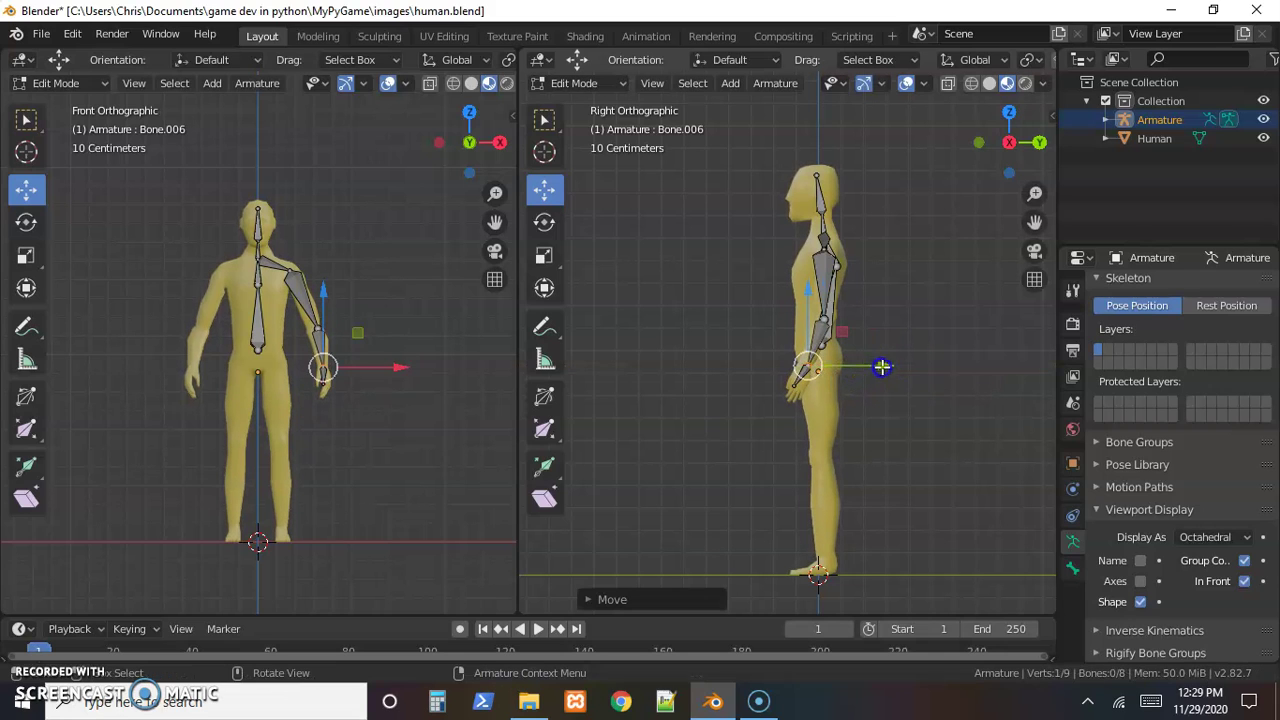
pyautogui.moveTo(846, 357); pyautogui.dragTo(808, 343, button='middle')
pyautogui.click(833, 355)
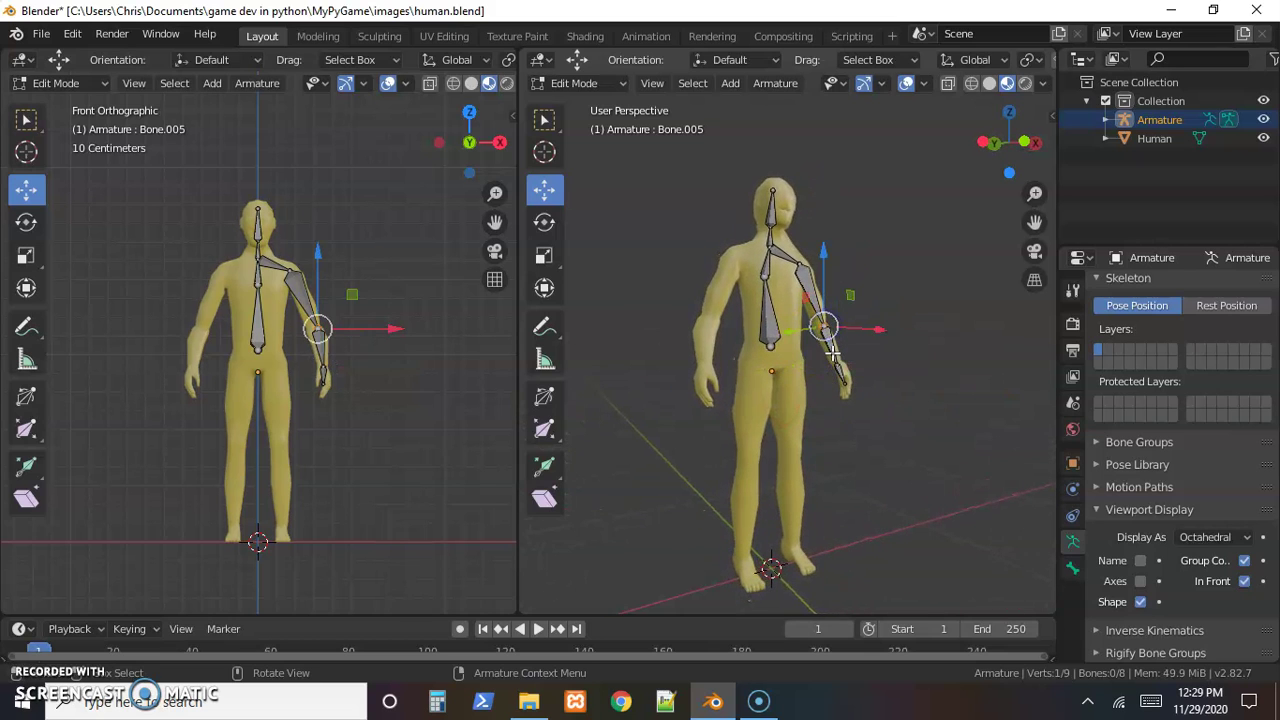
pyautogui.press('g')
pyautogui.click(780, 330)
pyautogui.moveTo(958, 410); pyautogui.dragTo(675, 461, button='middle')
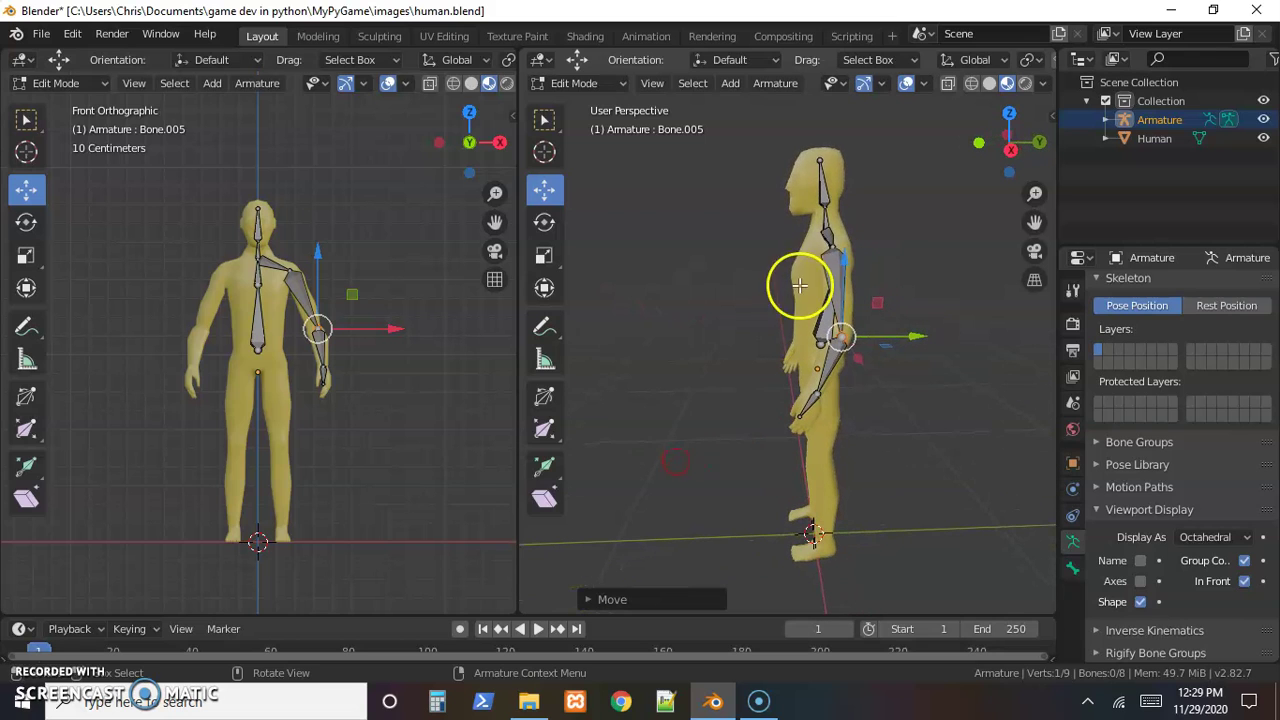
pyautogui.click(833, 245)
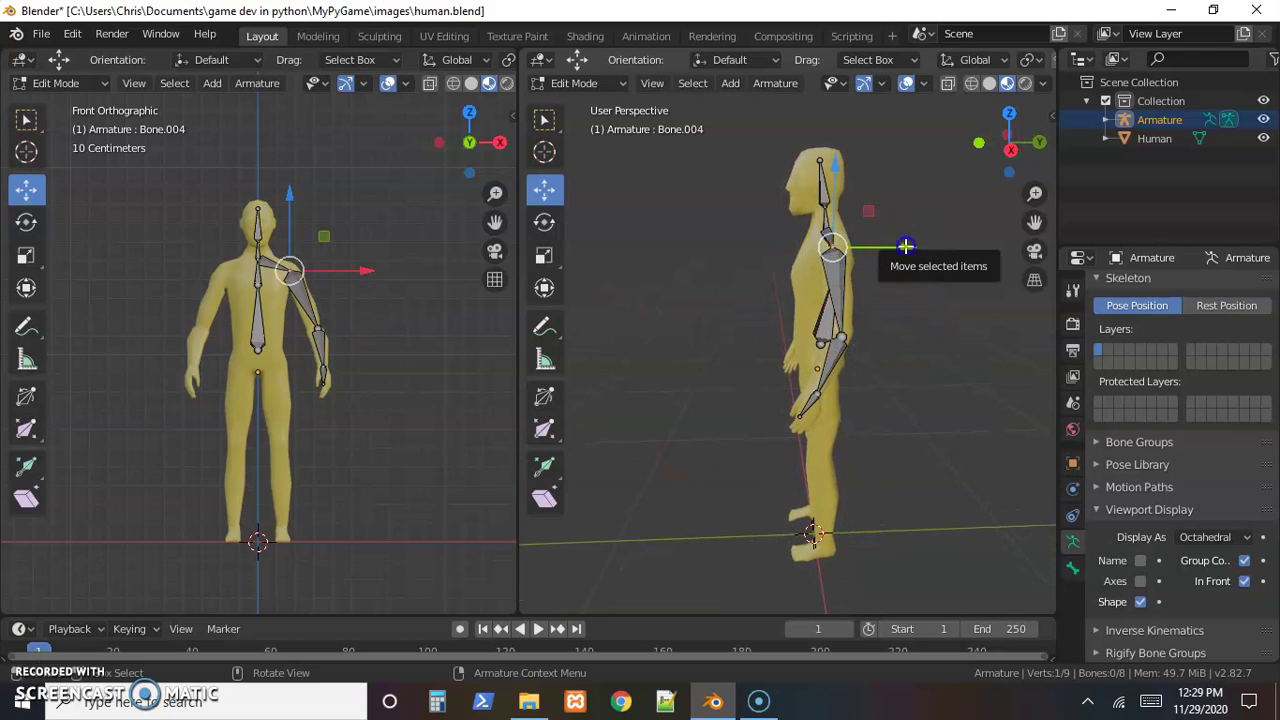
pyautogui.moveTo(907, 247); pyautogui.dragTo(915, 248)
pyautogui.moveTo(686, 400)
pyautogui.mouseDown(button='middle')
pyautogui.moveTo(777, 400)
pyautogui.moveTo(660, 400)
pyautogui.mouseUp(button='middle')
pyautogui.click(1024, 140)
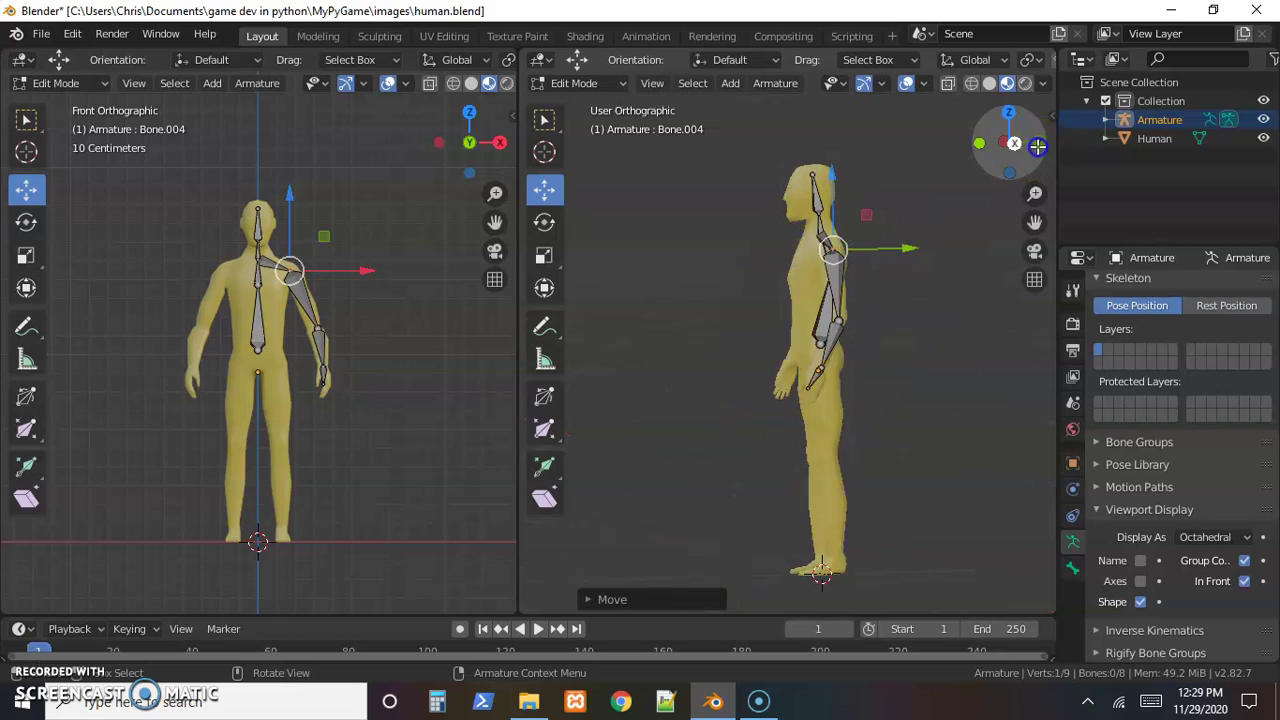
# - Move the shoulder joint into place and extrude upper-arm, forearm and hand bones down the right arm
pyautogui.click(258, 258)
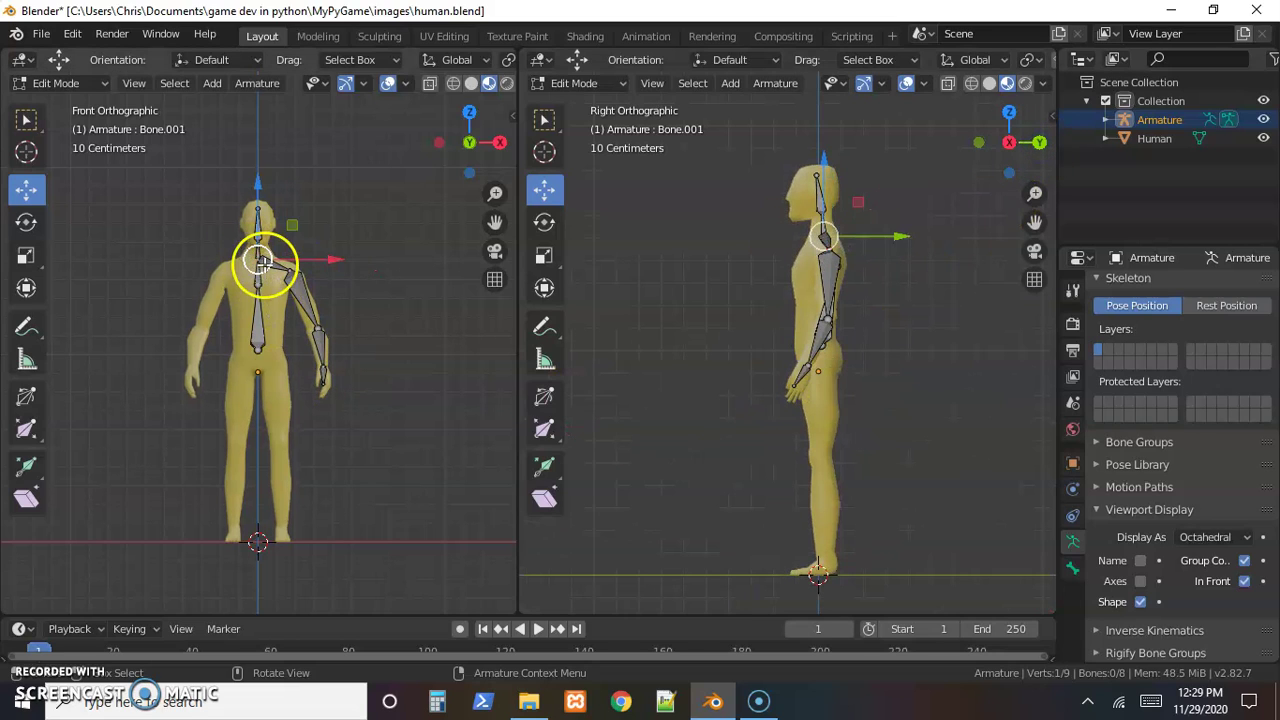
pyautogui.moveTo(258, 258); pyautogui.dragTo(221, 280)
pyautogui.press('e')
pyautogui.click(199, 334)
pyautogui.press('e')
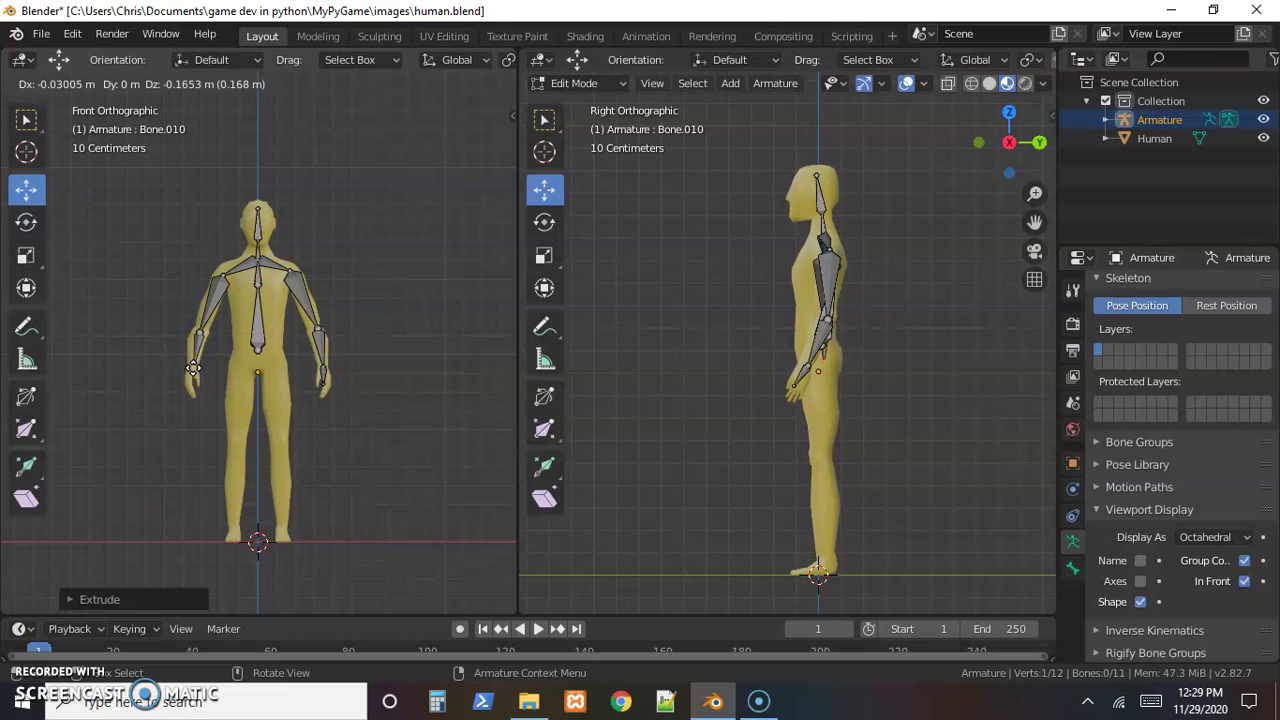
pyautogui.click(192, 369)
pyautogui.press('e')
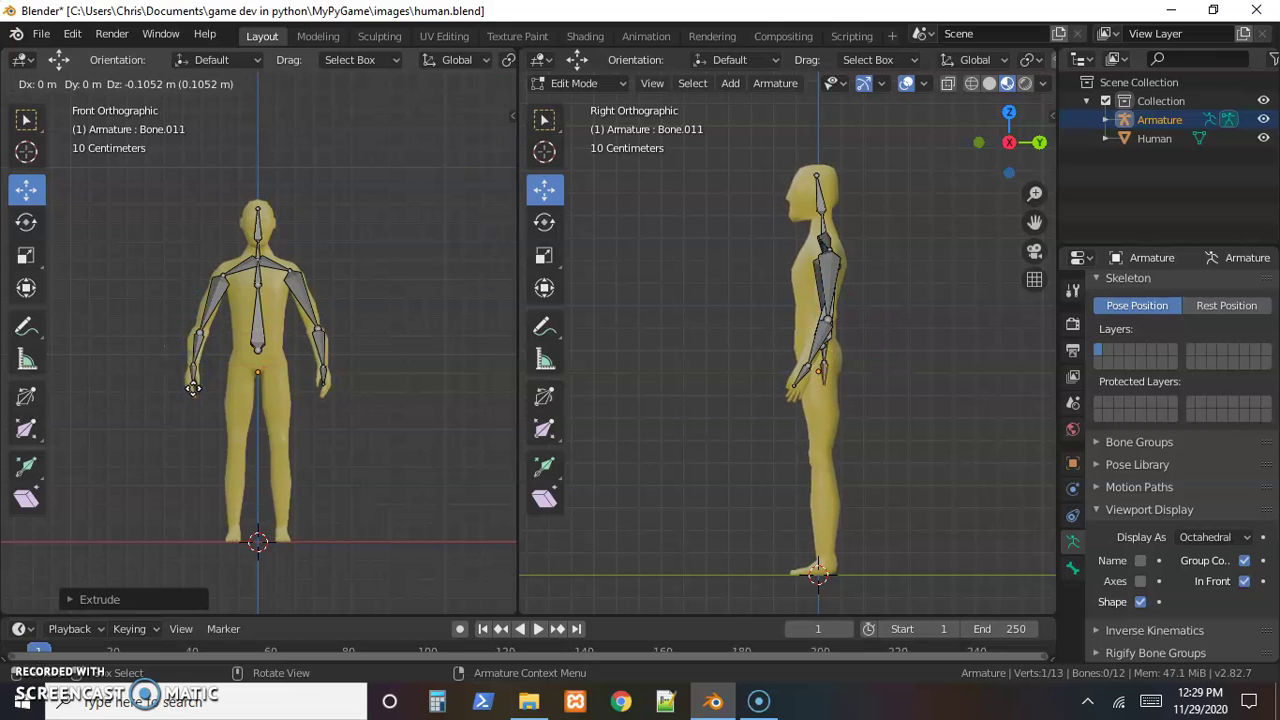
pyautogui.click(193, 388)
# - Shift the shoulder, upper-arm and forearm bones along Y so they sit inside the mesh
pyautogui.moveTo(674, 397); pyautogui.dragTo(917, 371, button='middle')
pyautogui.click(740, 406)
pyautogui.moveTo(740, 406); pyautogui.dragTo(677, 371)
pyautogui.click(731, 372)
pyautogui.click(738, 270)
pyautogui.click(742, 242)
pyautogui.click(694, 249)
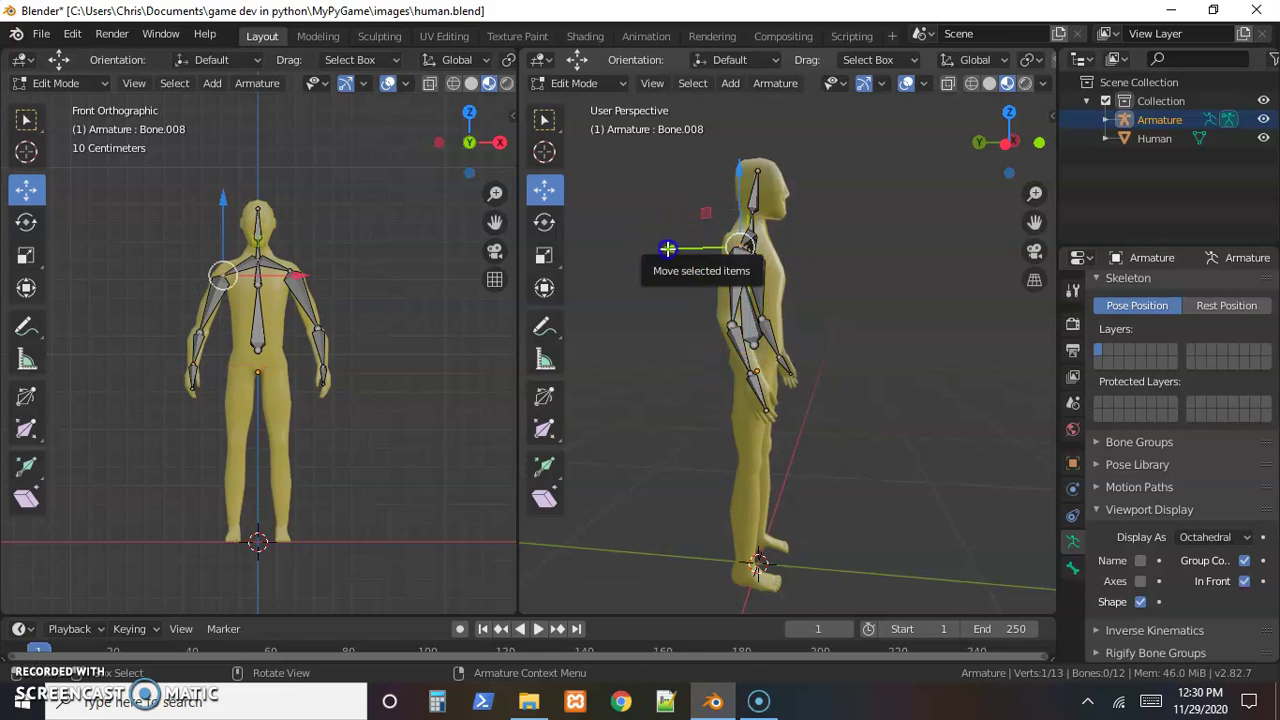
pyautogui.moveTo(666, 251); pyautogui.dragTo(655, 251)
pyautogui.click(733, 326)
pyautogui.moveTo(672, 328); pyautogui.dragTo(654, 322)
pyautogui.moveTo(947, 408); pyautogui.dragTo(800, 400, button='middle')
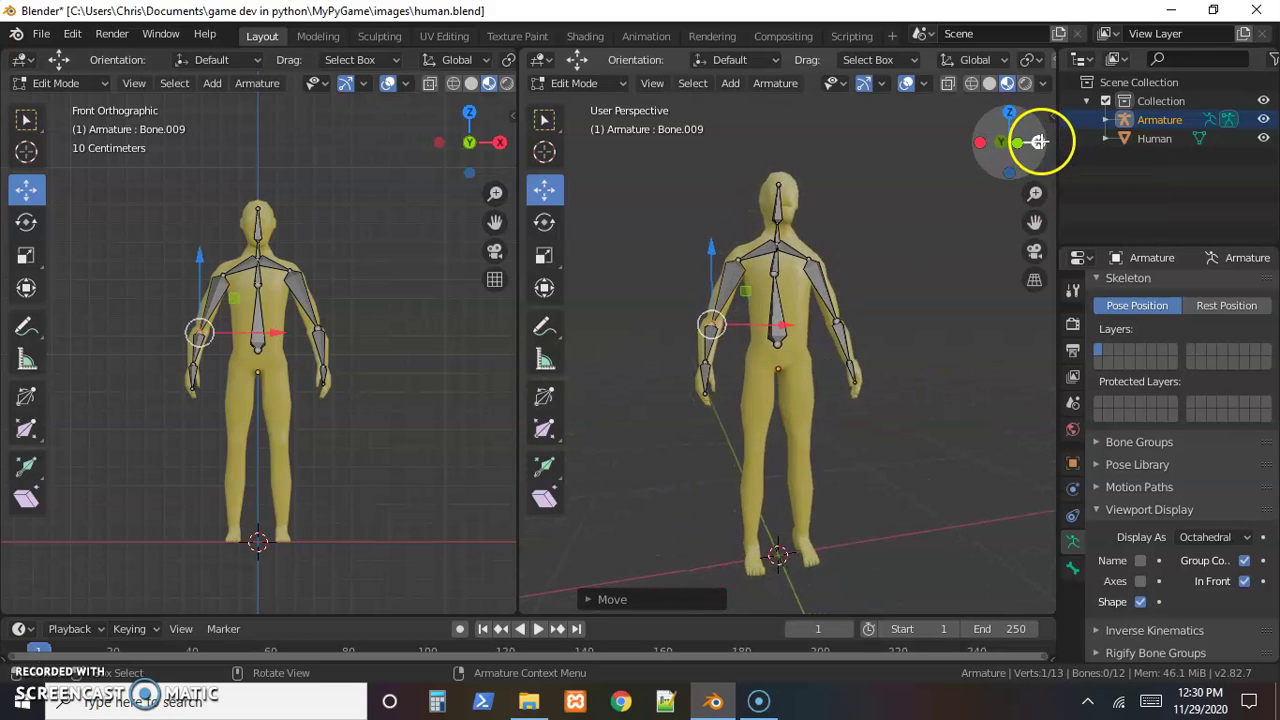
pyautogui.click(1036, 141)
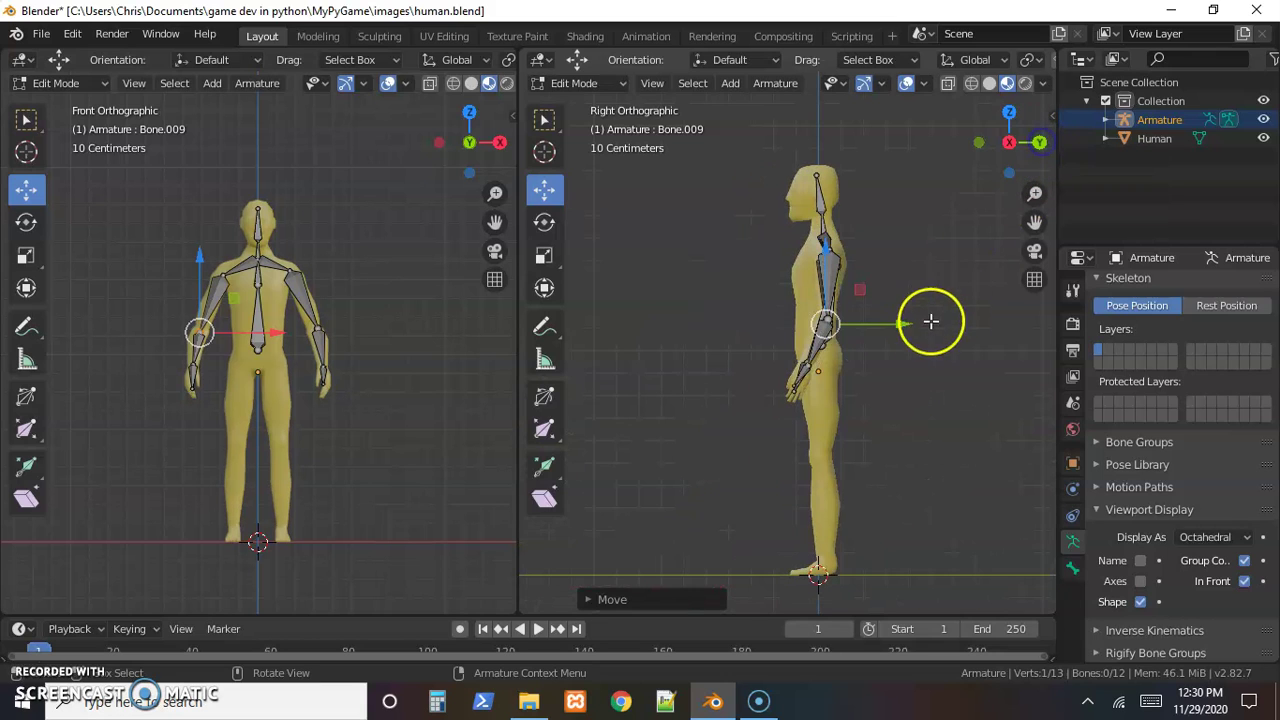
# - Extrude a pelvis bone down from the lowest spine bone and lower its tip slightly
pyautogui.click(258, 351)
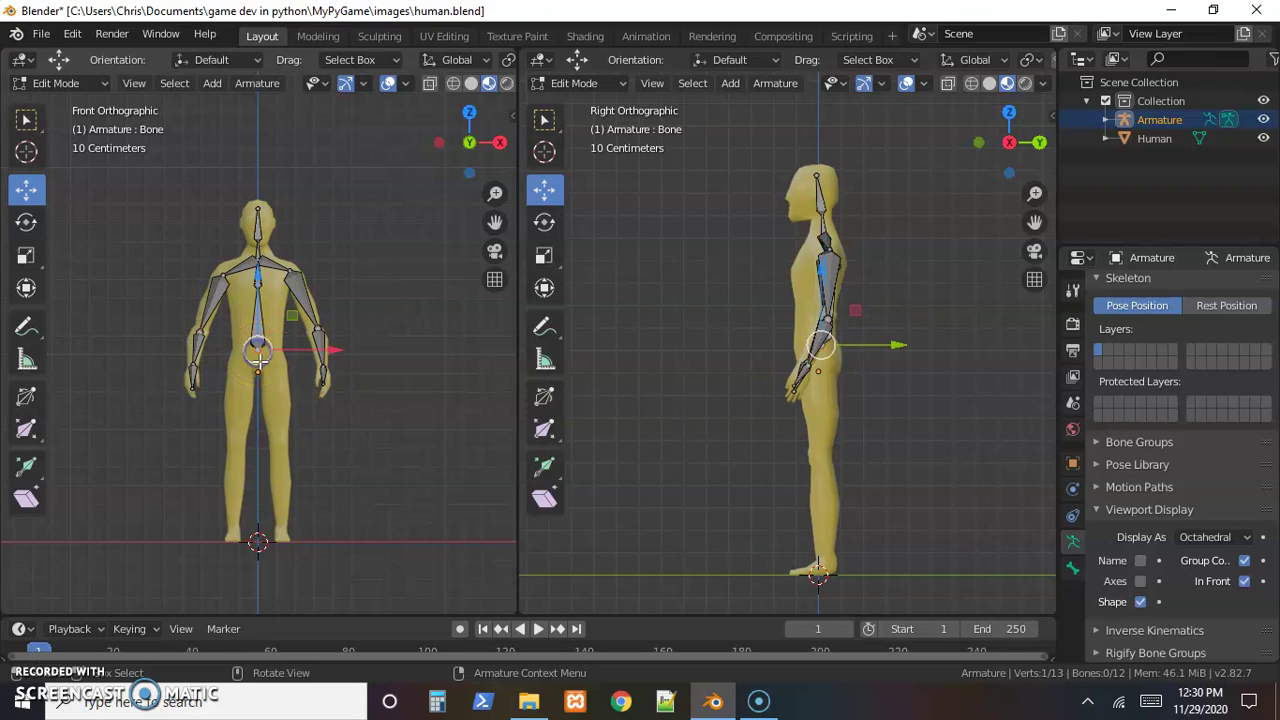
pyautogui.press('e')
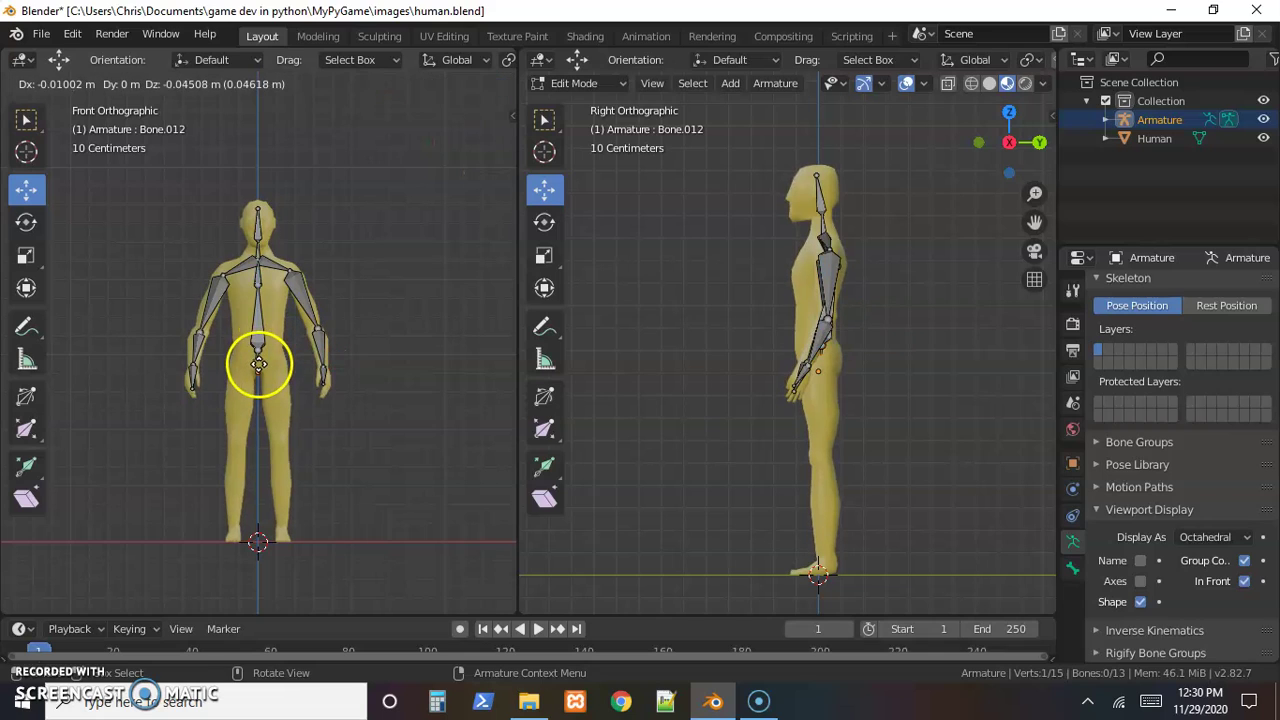
pyautogui.click(260, 368)
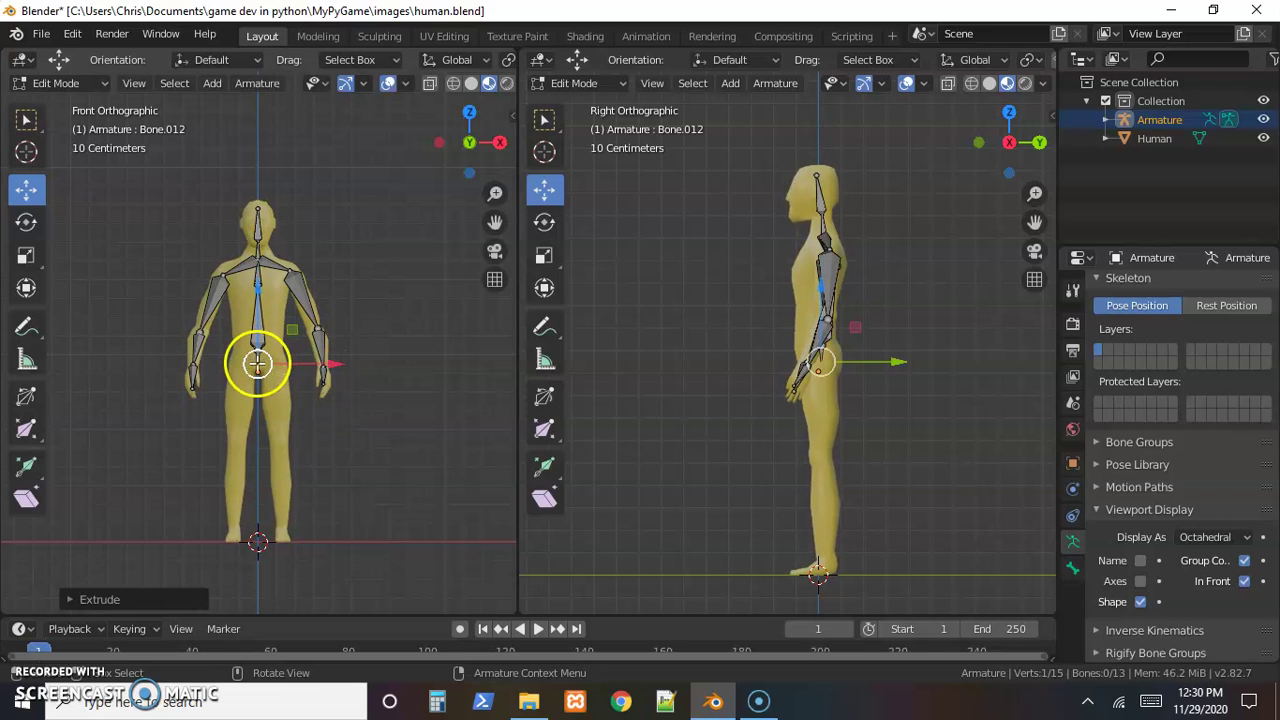
pyautogui.scroll(4, 257, 365)
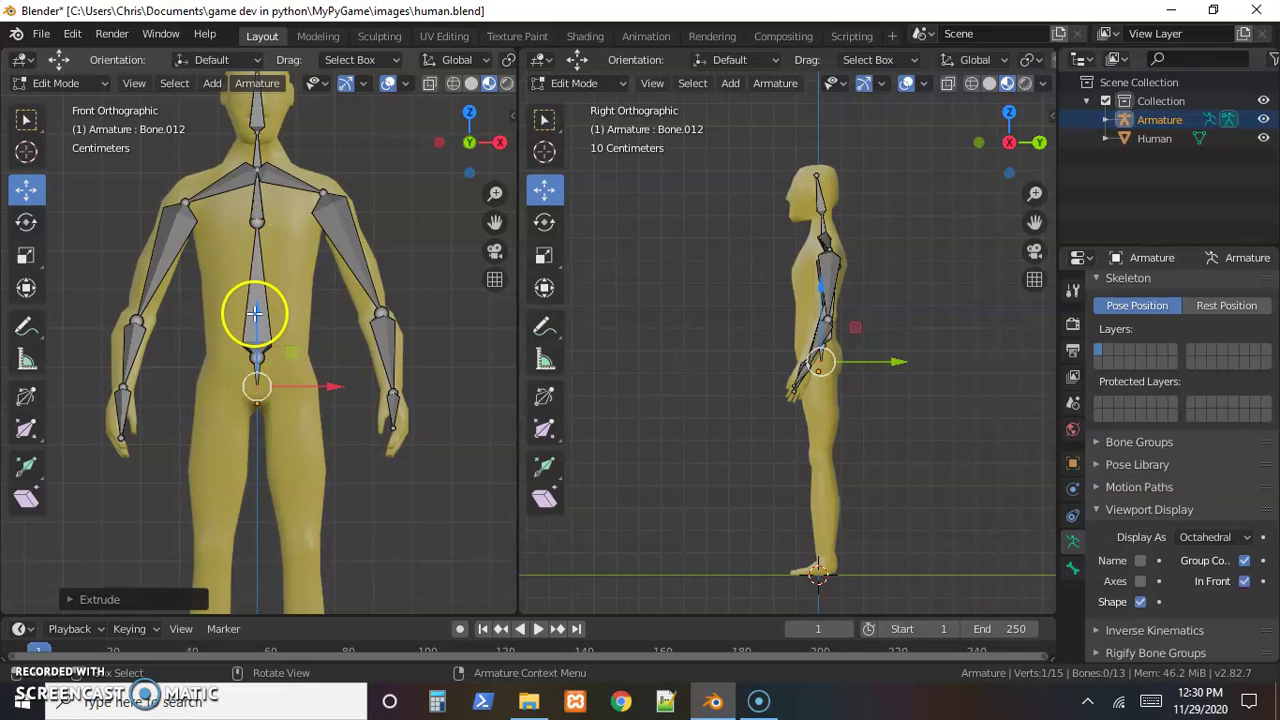
pyautogui.moveTo(258, 383); pyautogui.dragTo(263, 392)
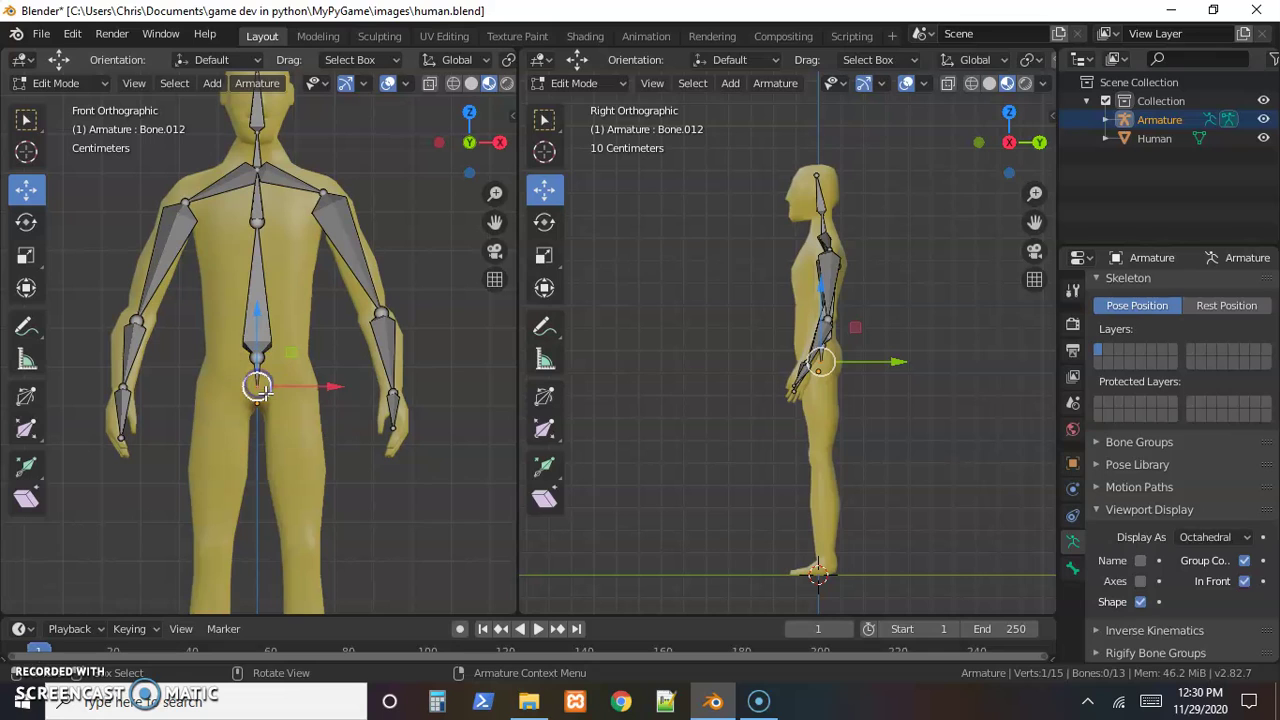
# - Extrude a hip bone out from the pelvis and start a thigh bone from it
pyautogui.press('e')
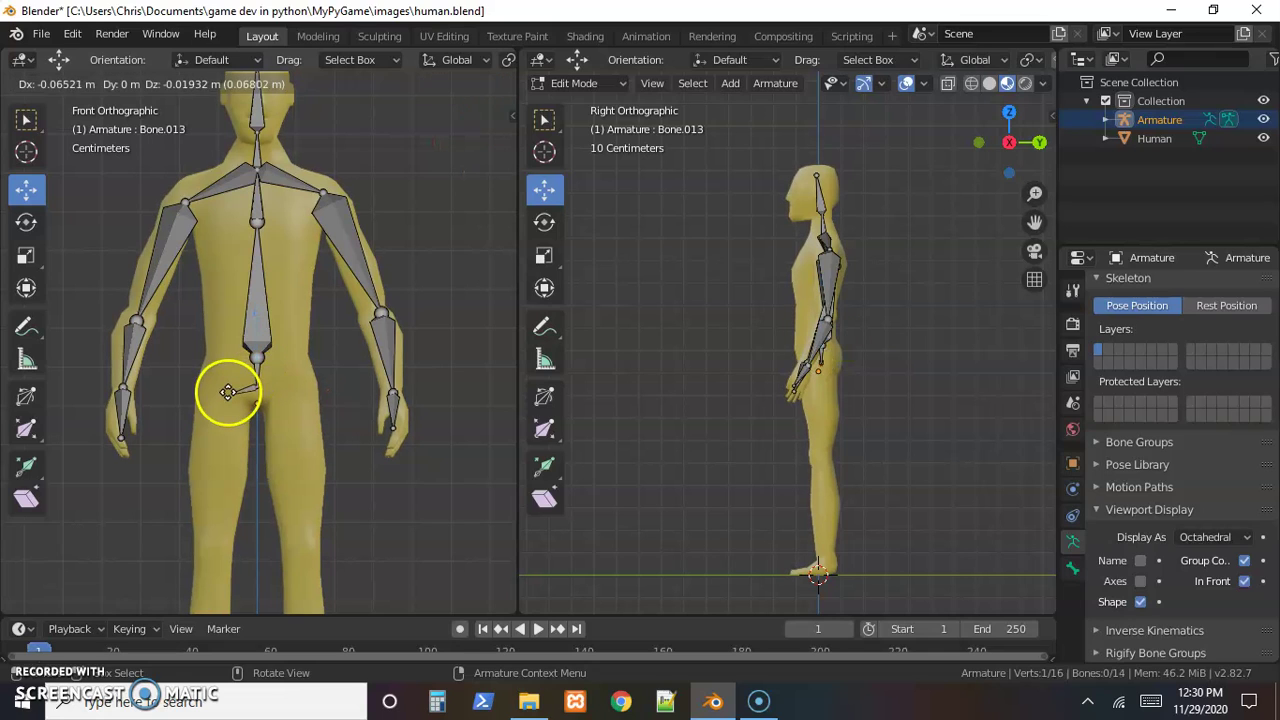
pyautogui.click(221, 392)
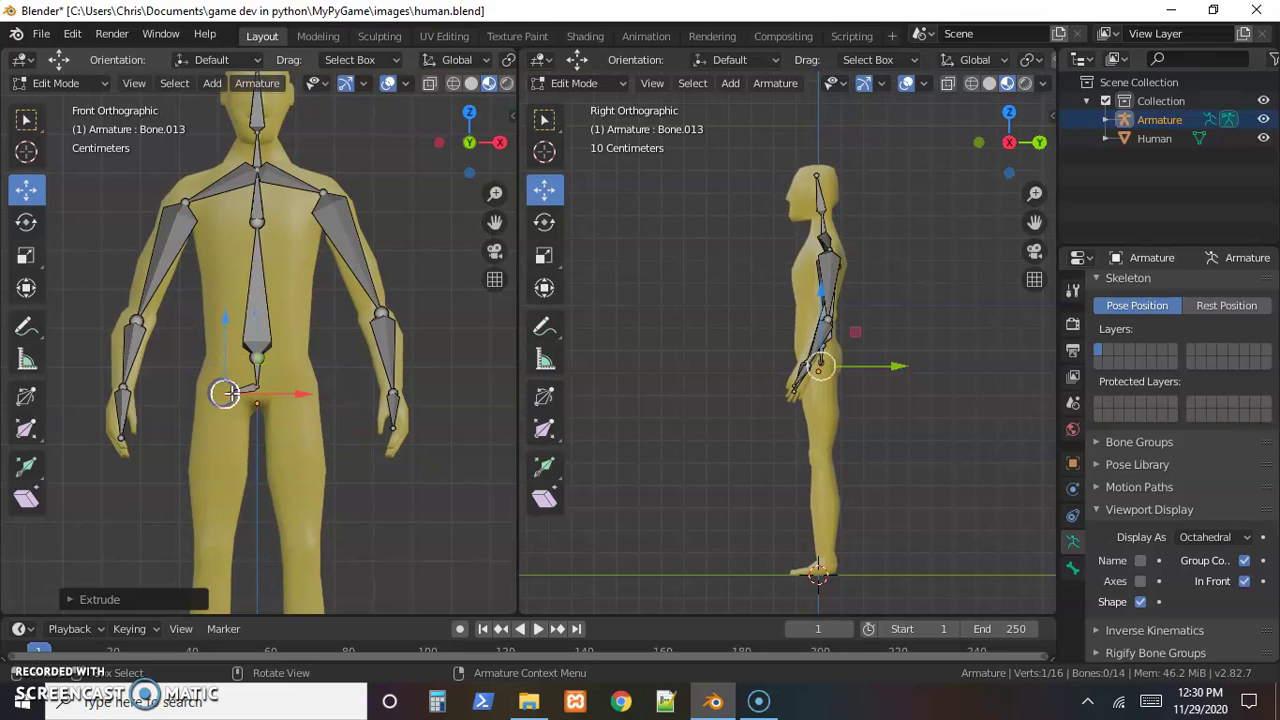
pyautogui.click(224, 395)
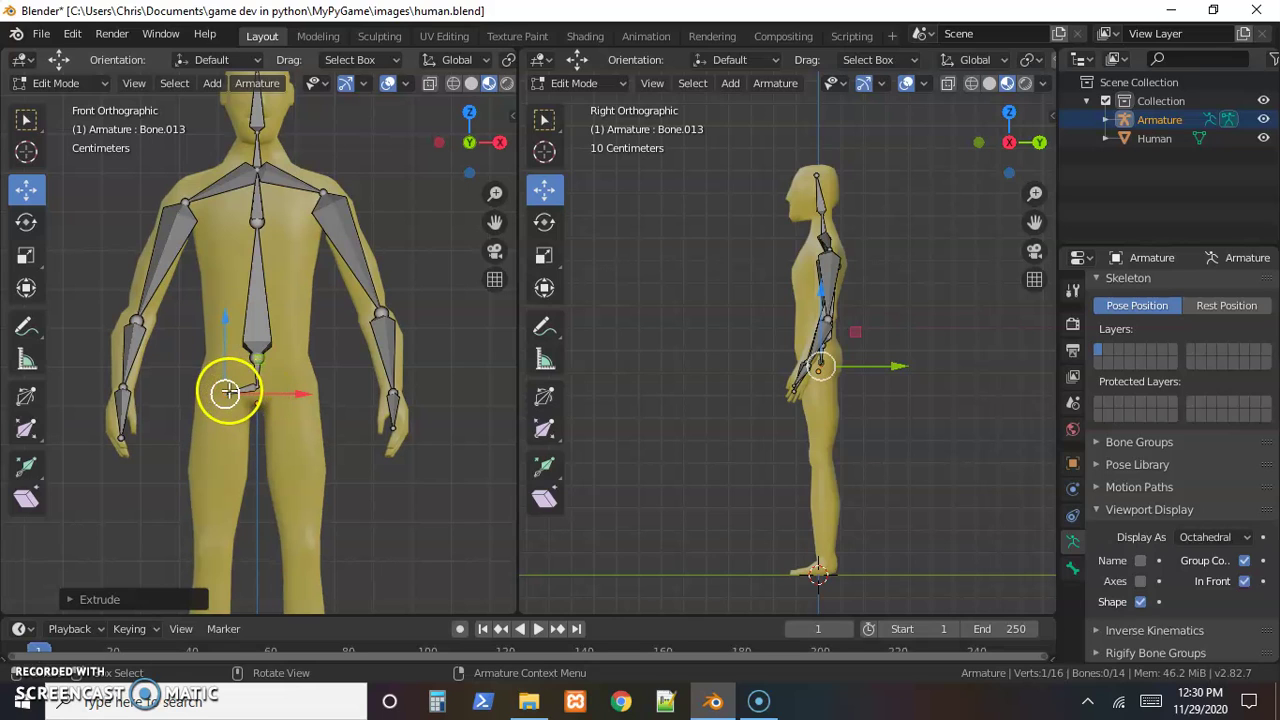
pyautogui.press('e')
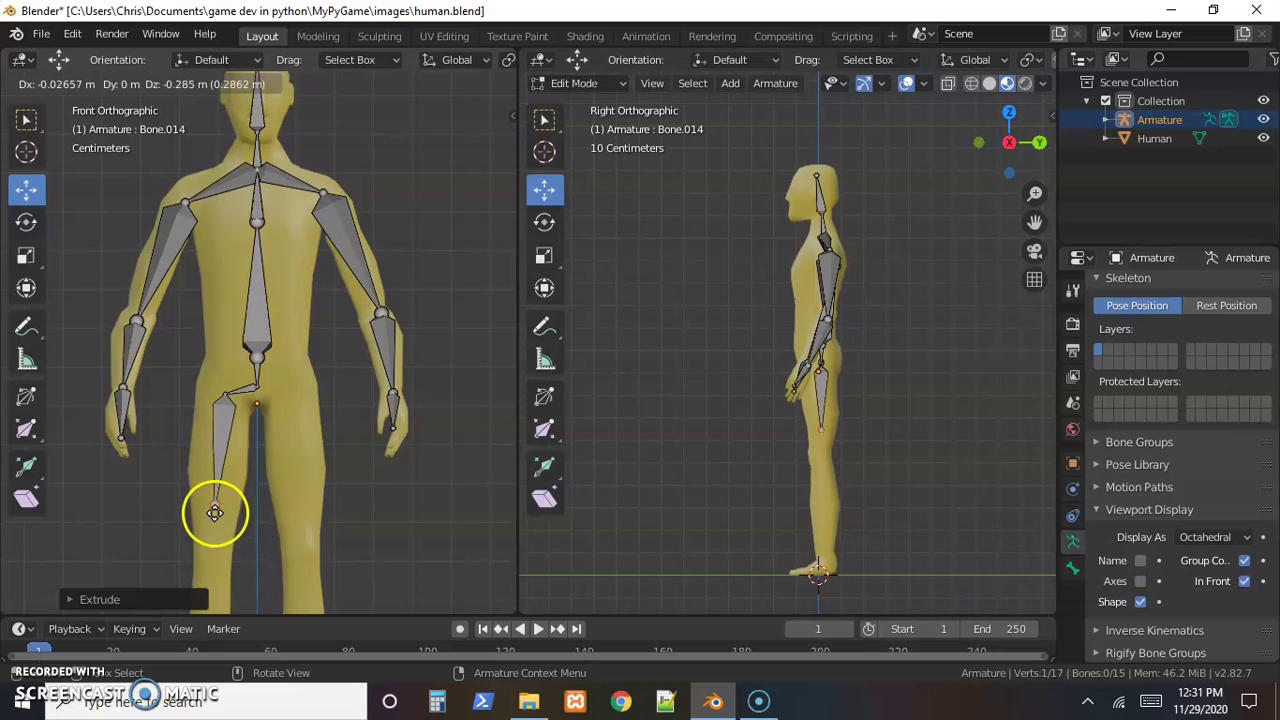
# - End the thigh at the knee, then extrude shin and foot bones to the ankle and foot
pyautogui.click(213, 545)
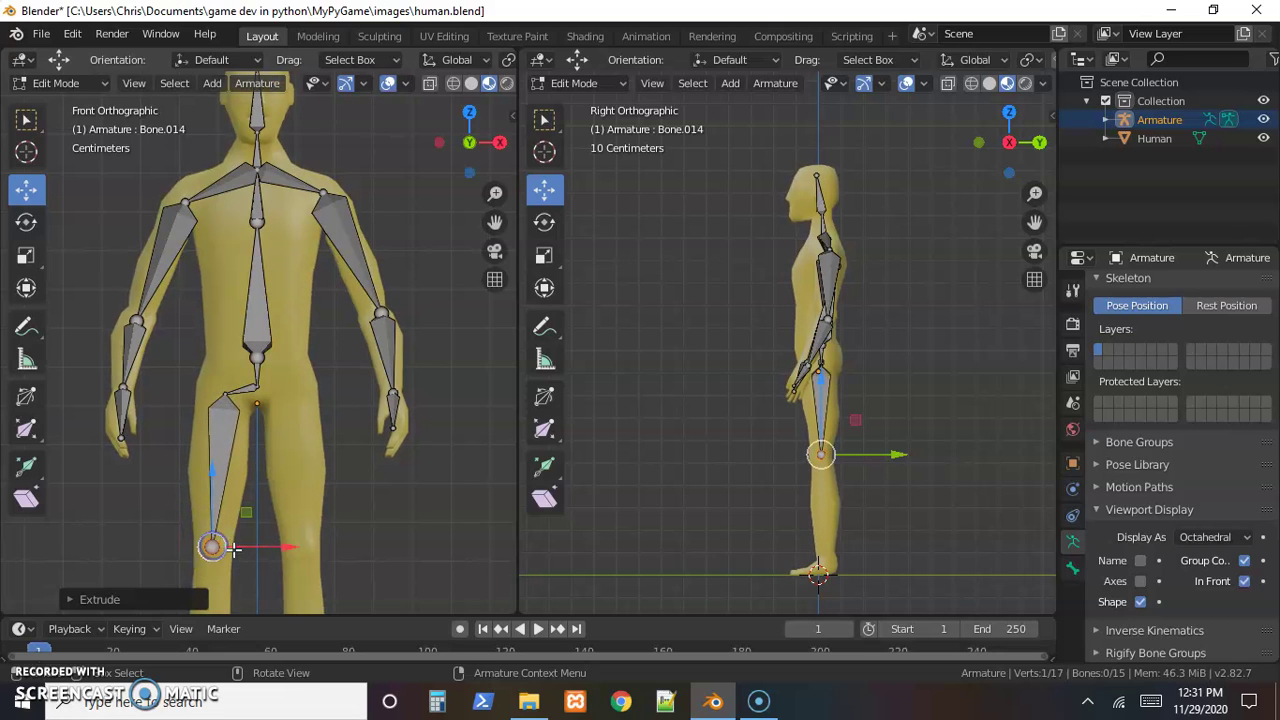
pyautogui.keyDown('shift'); pyautogui.moveTo(260, 523); pyautogui.dragTo(256, 300, button='middle'); pyautogui.keyUp('shift')
pyautogui.press('e')
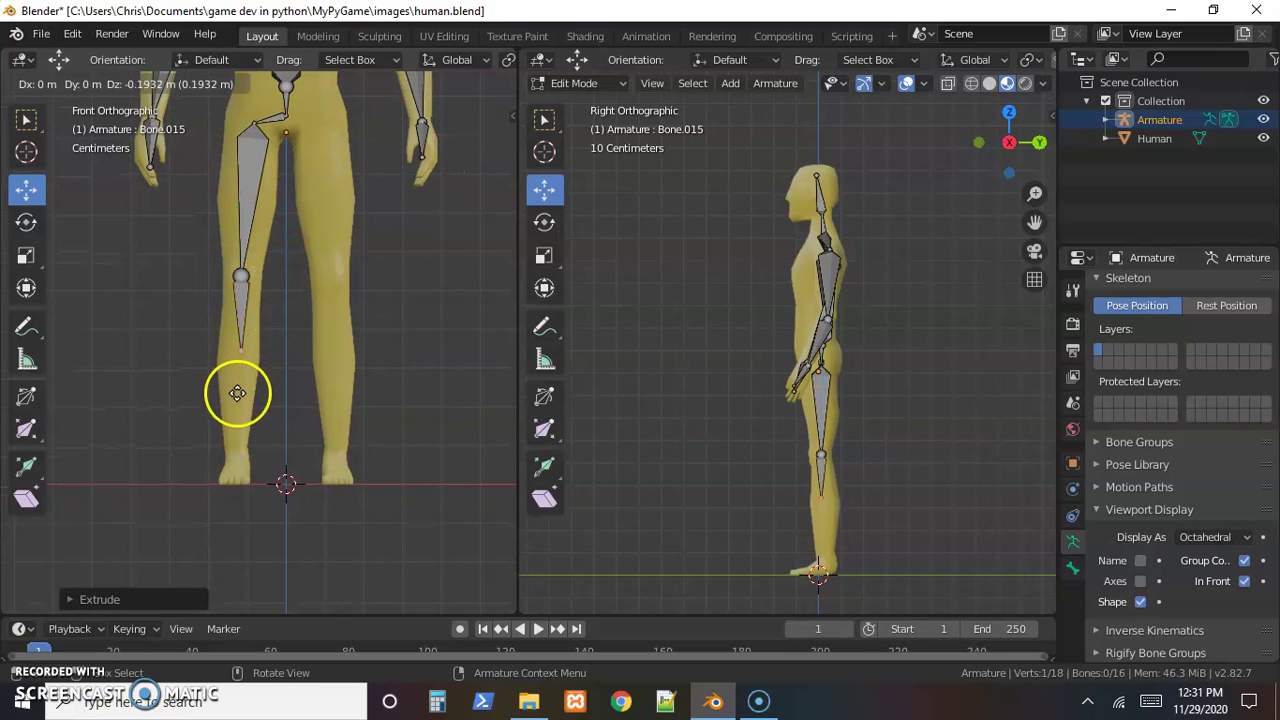
pyautogui.click(235, 452)
pyautogui.press('e')
pyautogui.click(234, 483)
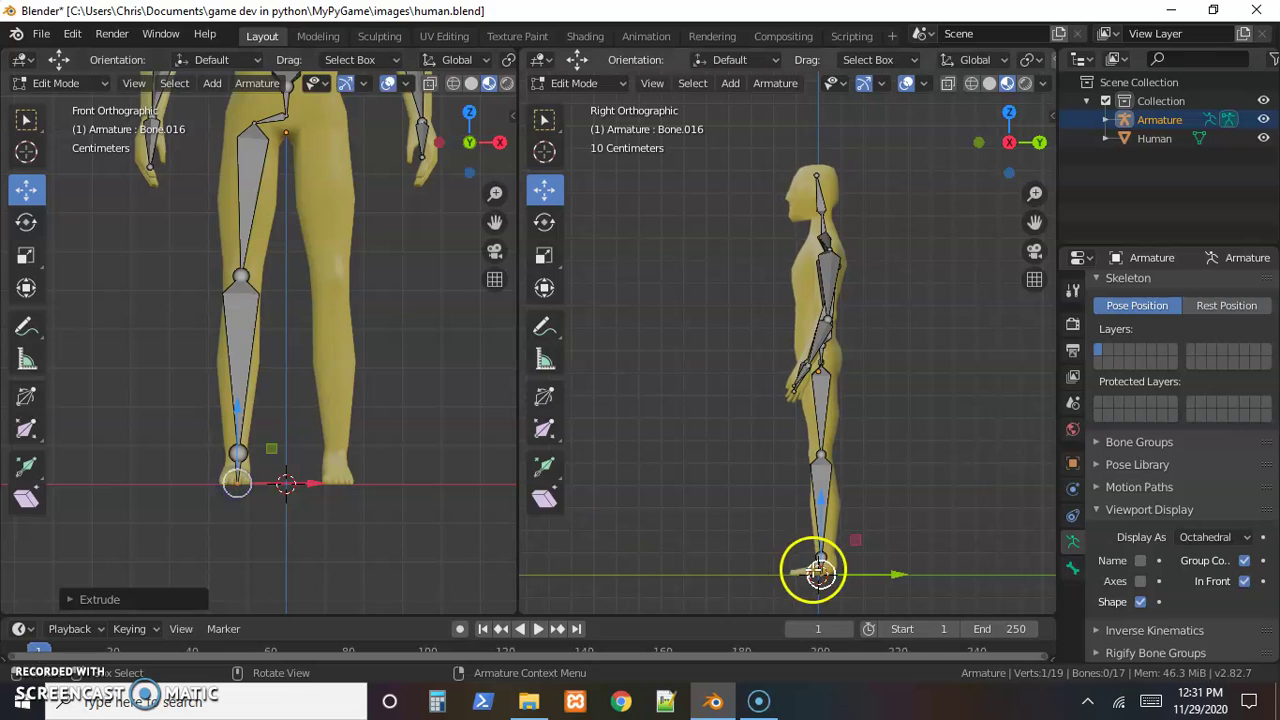
# - Reposition the foot joint along one axis in the angled right view
pyautogui.click(874, 560)
pyautogui.moveTo(874, 560); pyautogui.dragTo(775, 580, button='middle')
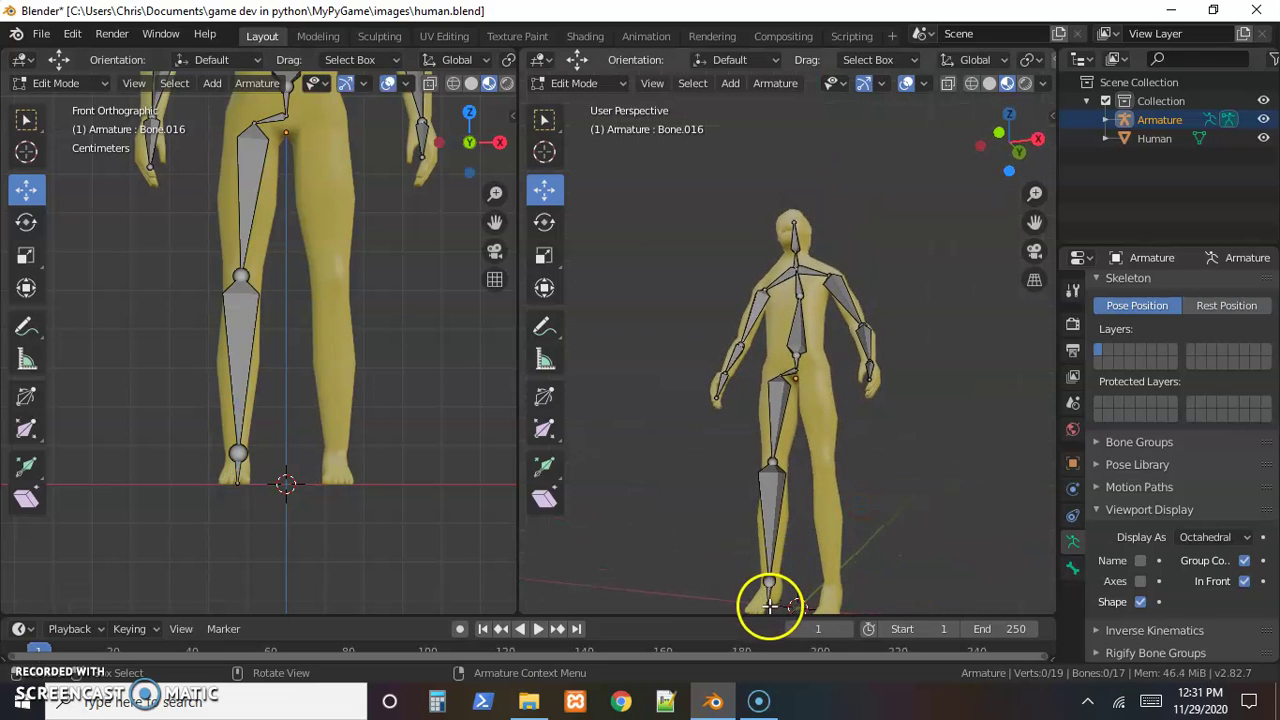
pyautogui.click(772, 582)
pyautogui.moveTo(908, 586); pyautogui.dragTo(851, 525, button='middle')
pyautogui.click(803, 585)
pyautogui.moveTo(800, 593); pyautogui.dragTo(797, 563, button='middle')
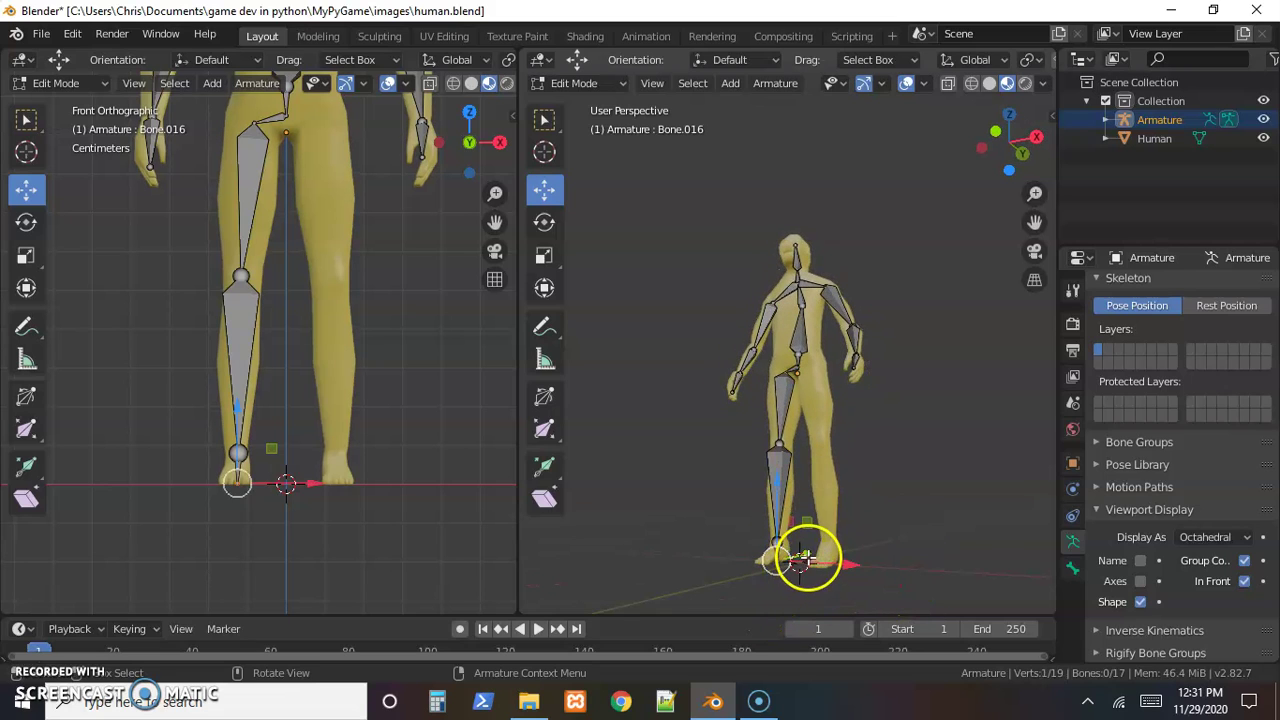
pyautogui.moveTo(802, 553); pyautogui.dragTo(763, 562)
# - Move the shin and thigh bones vertically into the leg, then start a hip bone toward the other leg
pyautogui.click(778, 540)
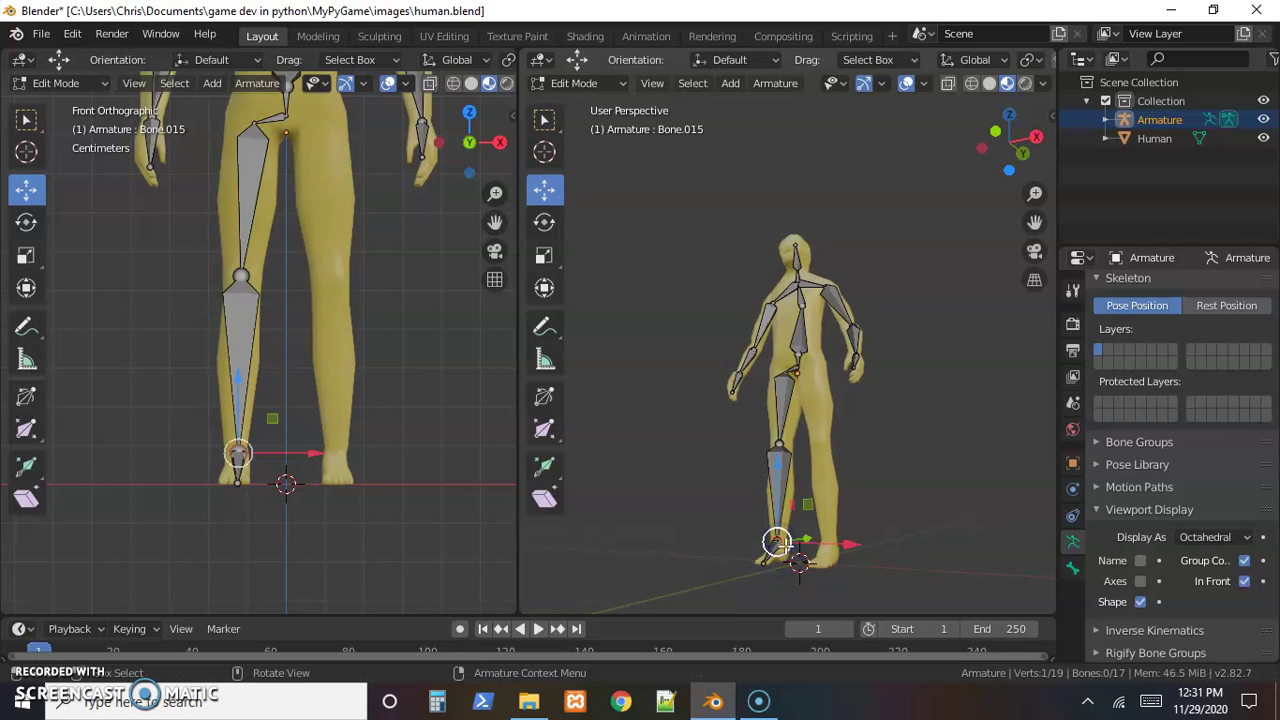
pyautogui.click(776, 457)
pyautogui.press('g')
pyautogui.press('z')
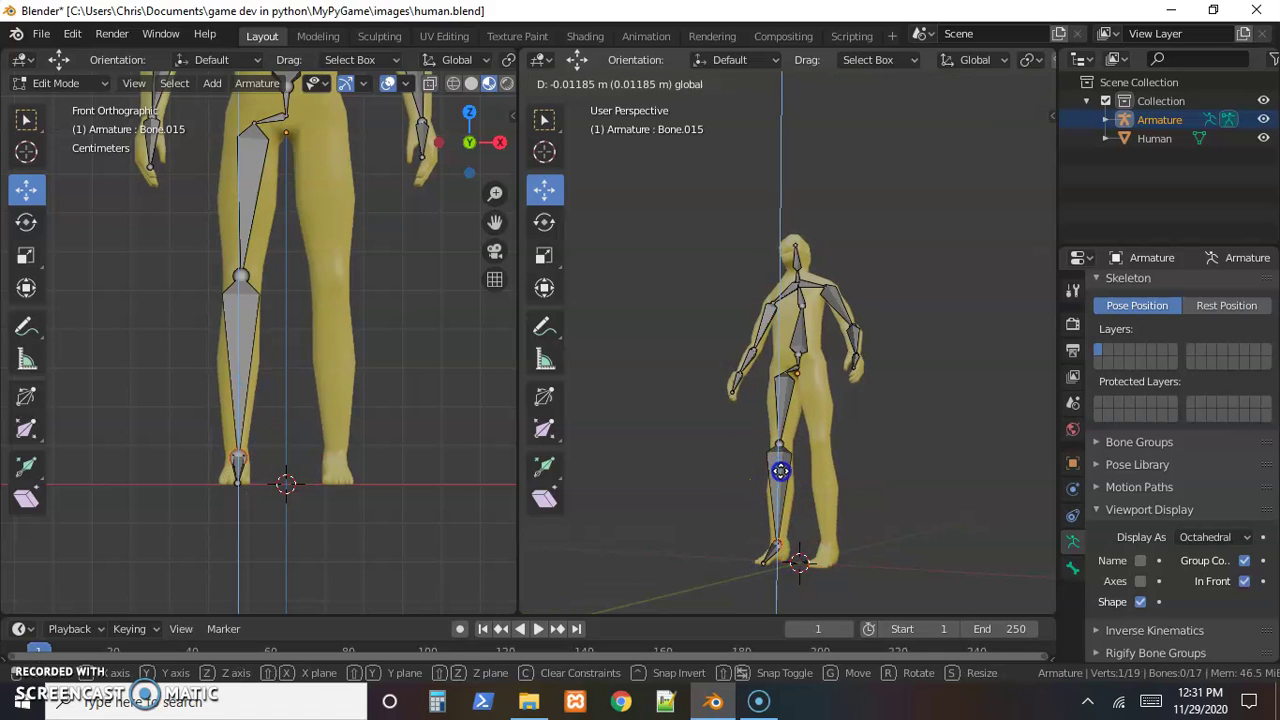
pyautogui.click(780, 475)
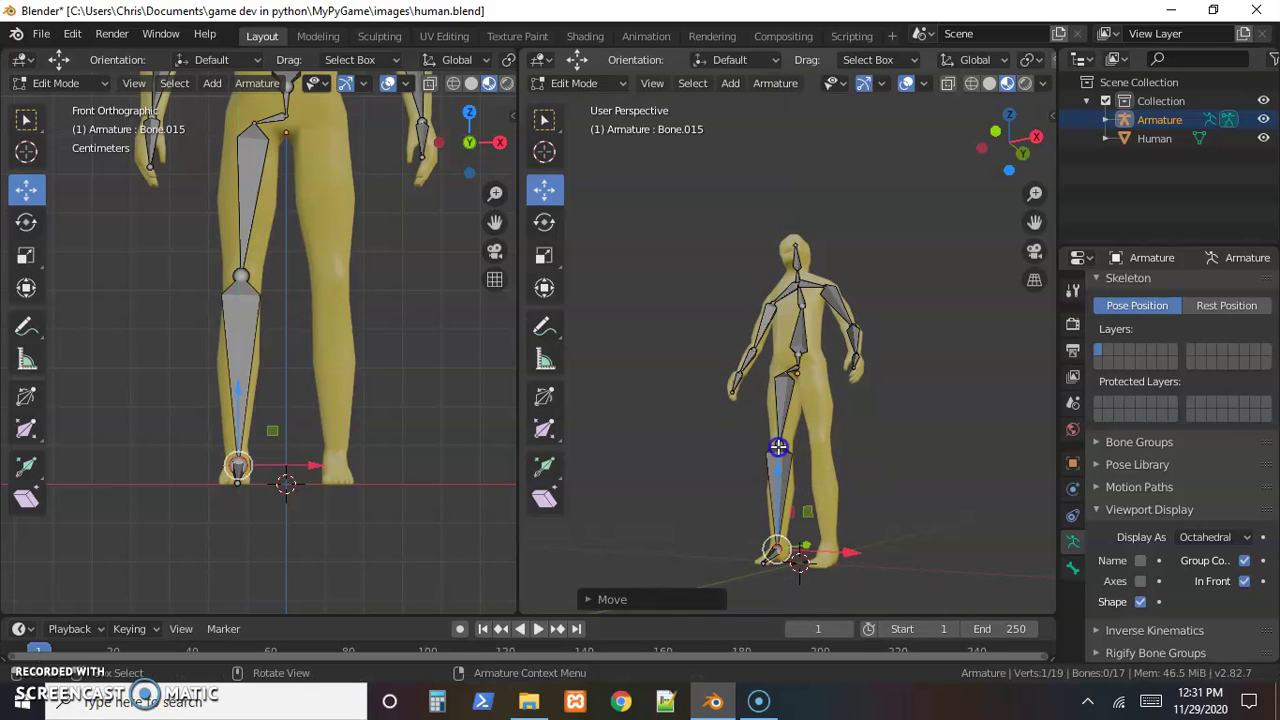
pyautogui.click(779, 446)
pyautogui.click(780, 376)
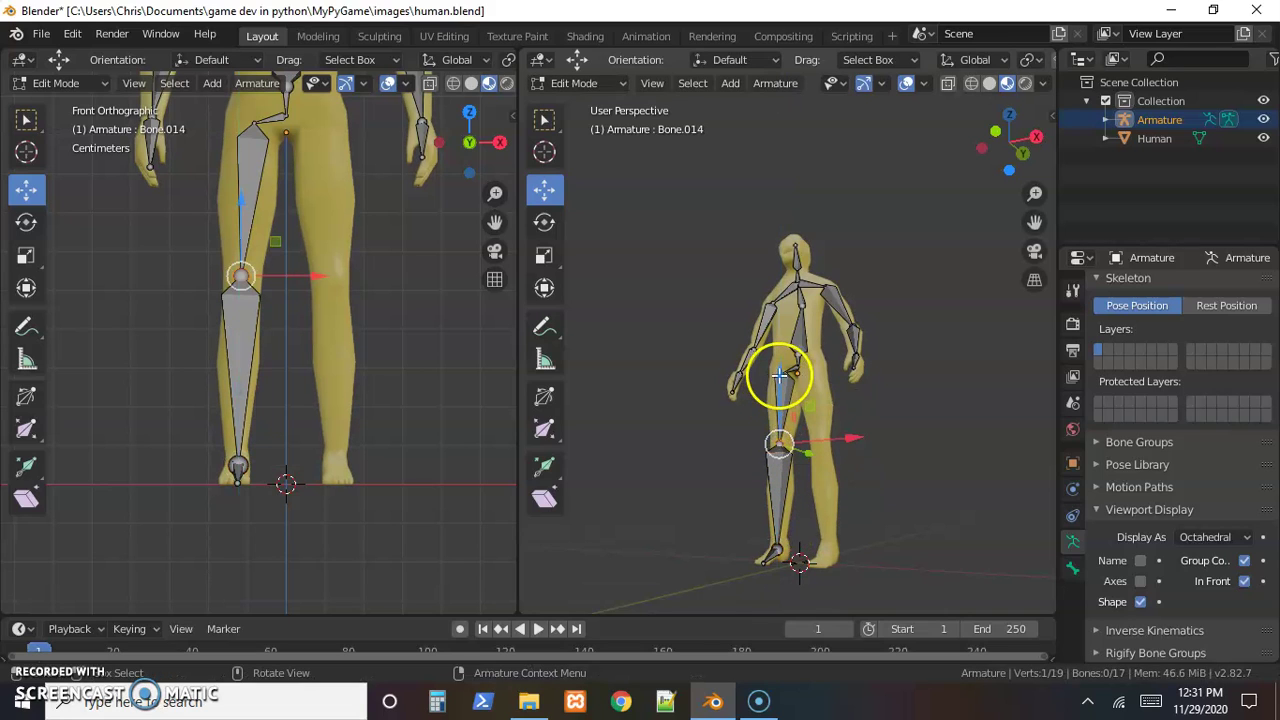
pyautogui.press('g')
pyautogui.press('z')
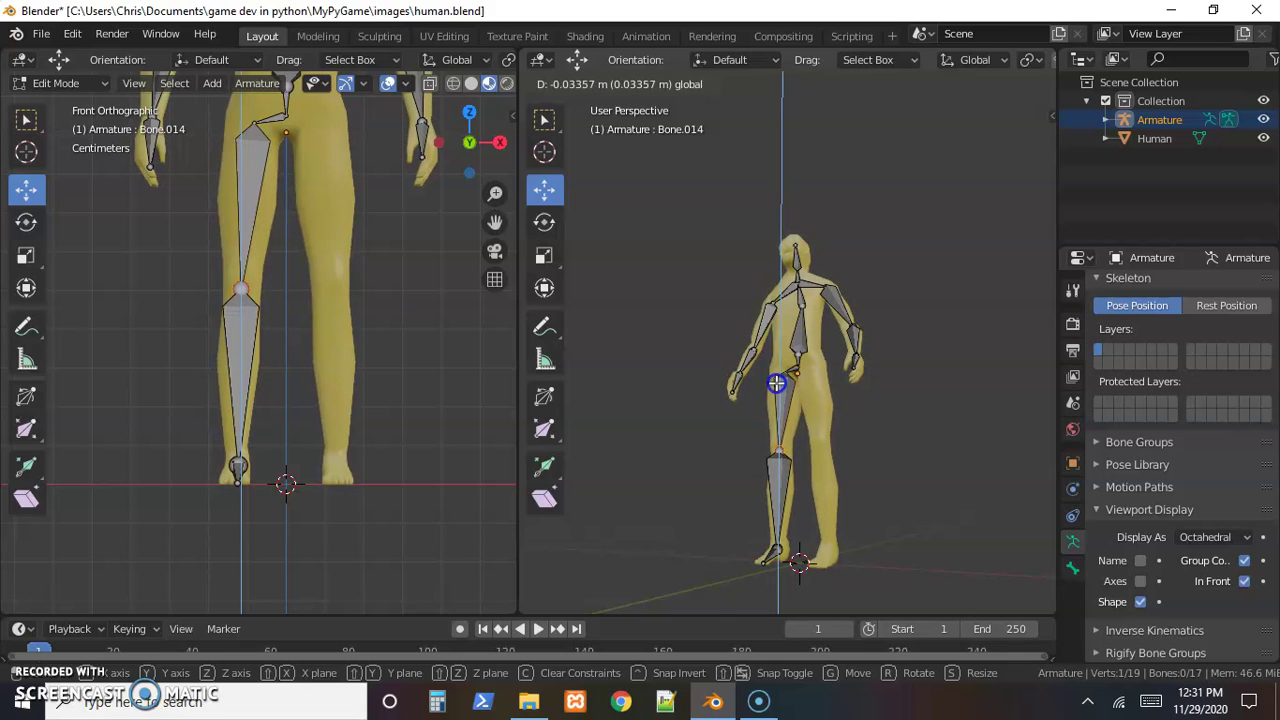
pyautogui.click(772, 383)
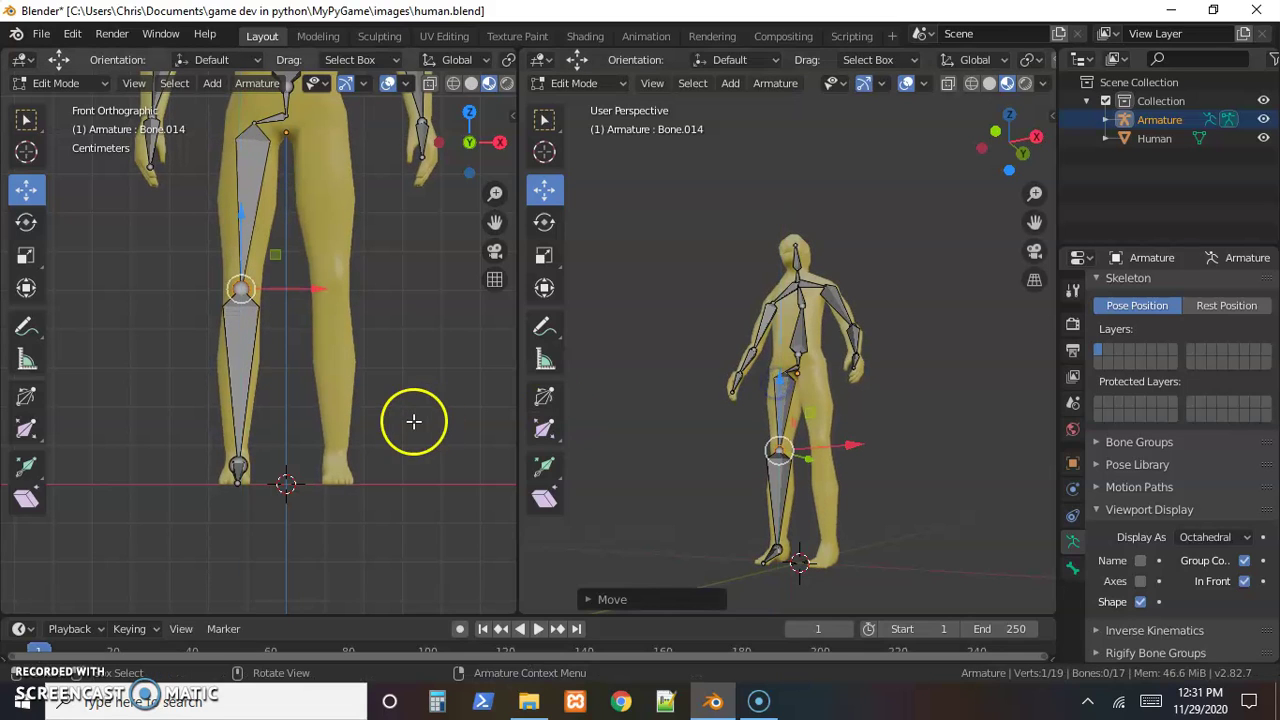
pyautogui.click(284, 117)
pyautogui.press('e')
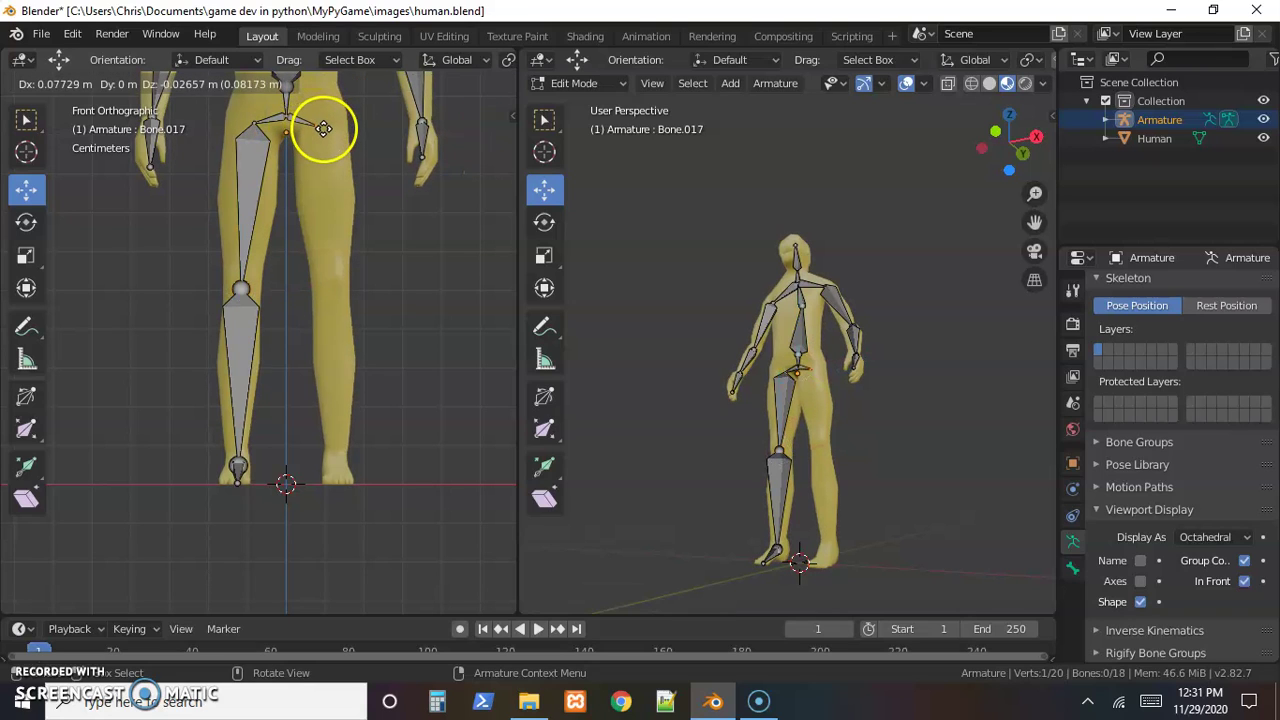
# - Place the new hip bone's end at the other hip
pyautogui.click(324, 131)
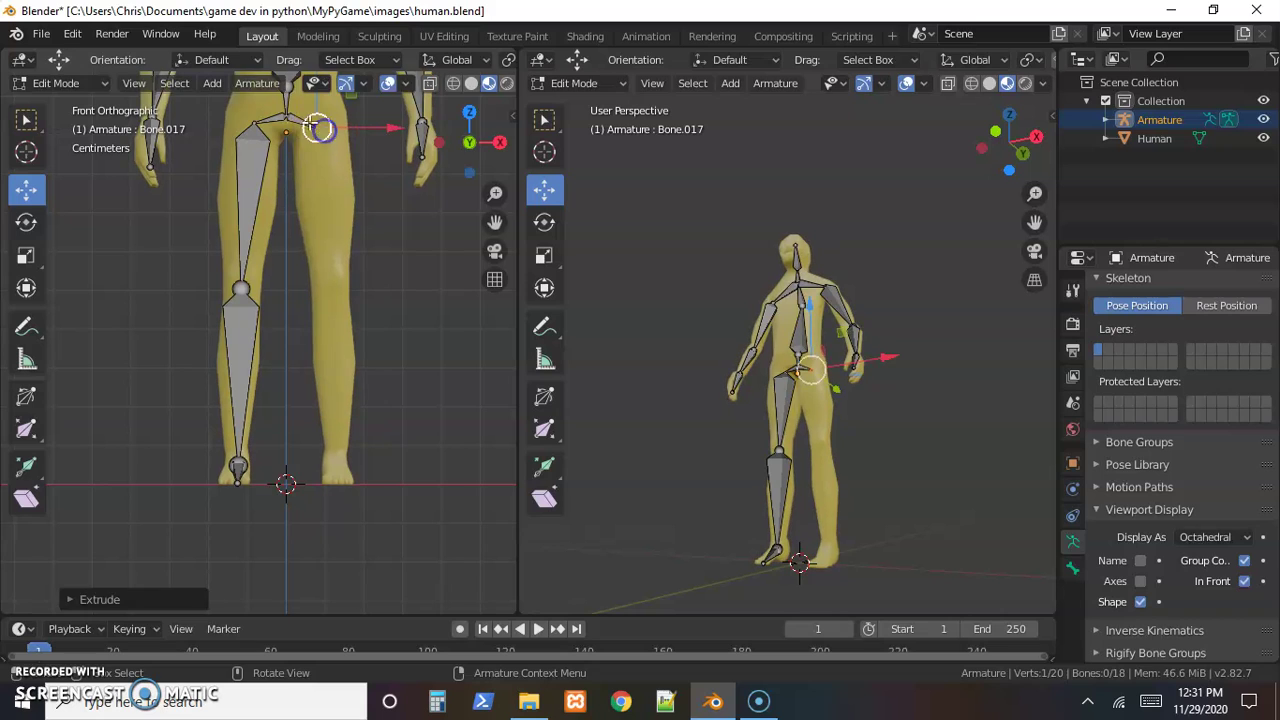
pyautogui.moveTo(261, 122); pyautogui.dragTo(287, 126)
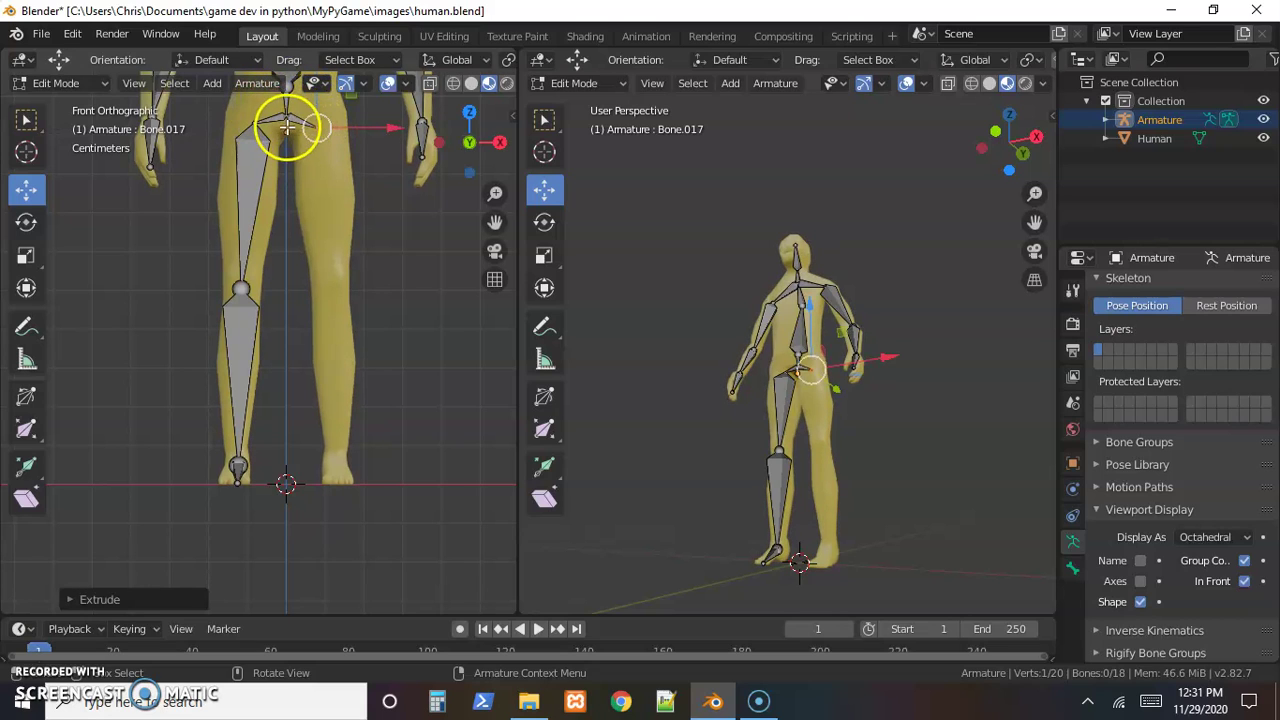
pyautogui.rightClick(318, 216)
pyautogui.keyDown('shift'); pyautogui.moveTo(318, 216); pyautogui.dragTo(312, 403, button='middle'); pyautogui.keyUp('shift')
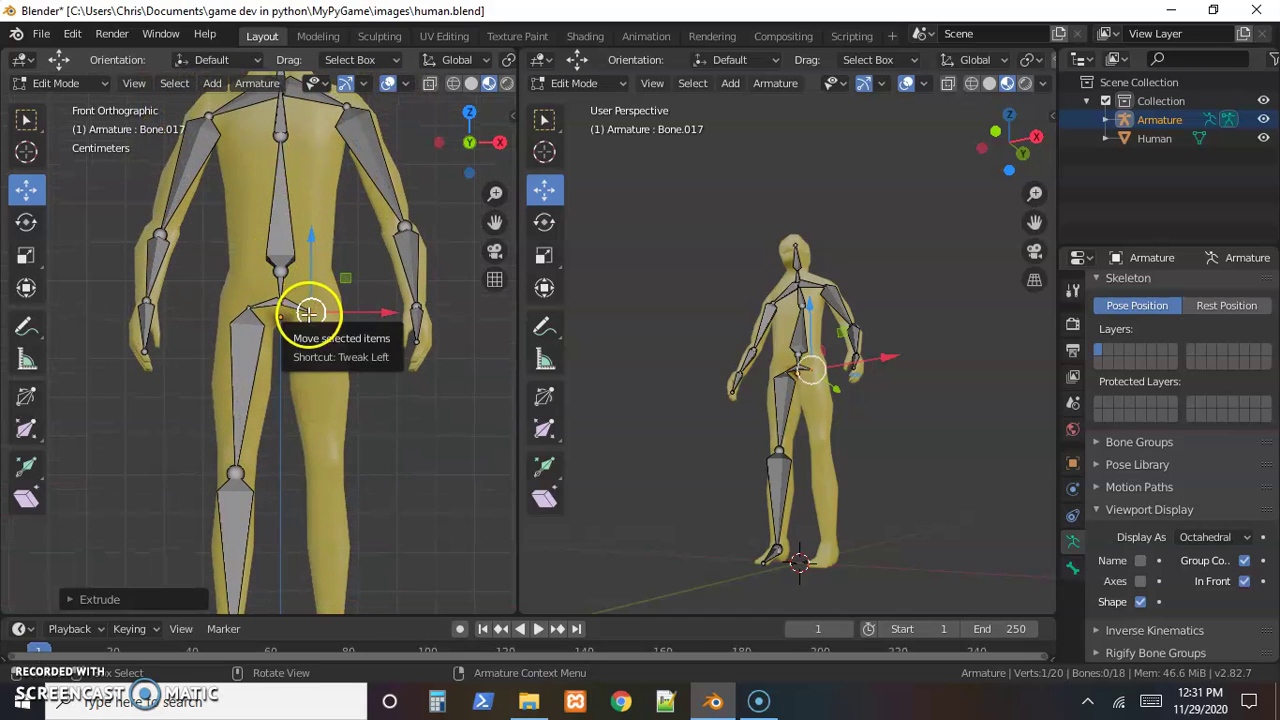
# - Extrude the second leg's thigh, shin and short foot bones to the knee, ankle and foot
pyautogui.press('e')
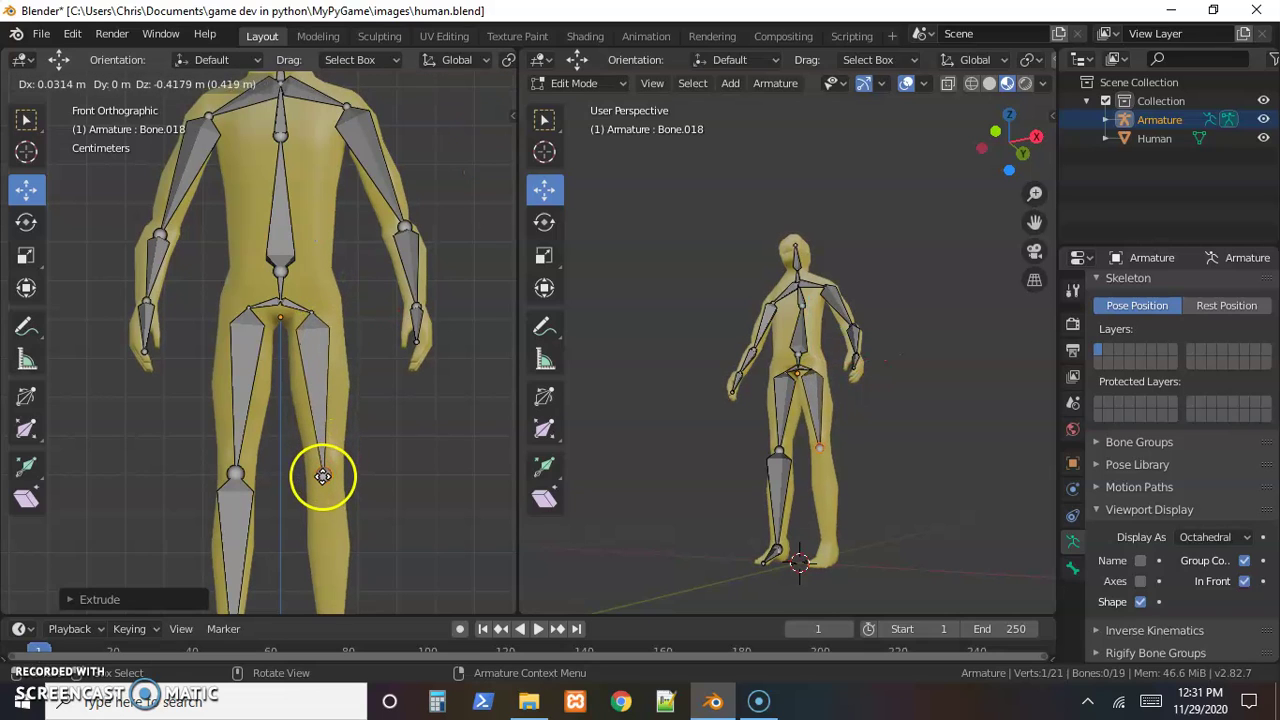
pyautogui.click(323, 474)
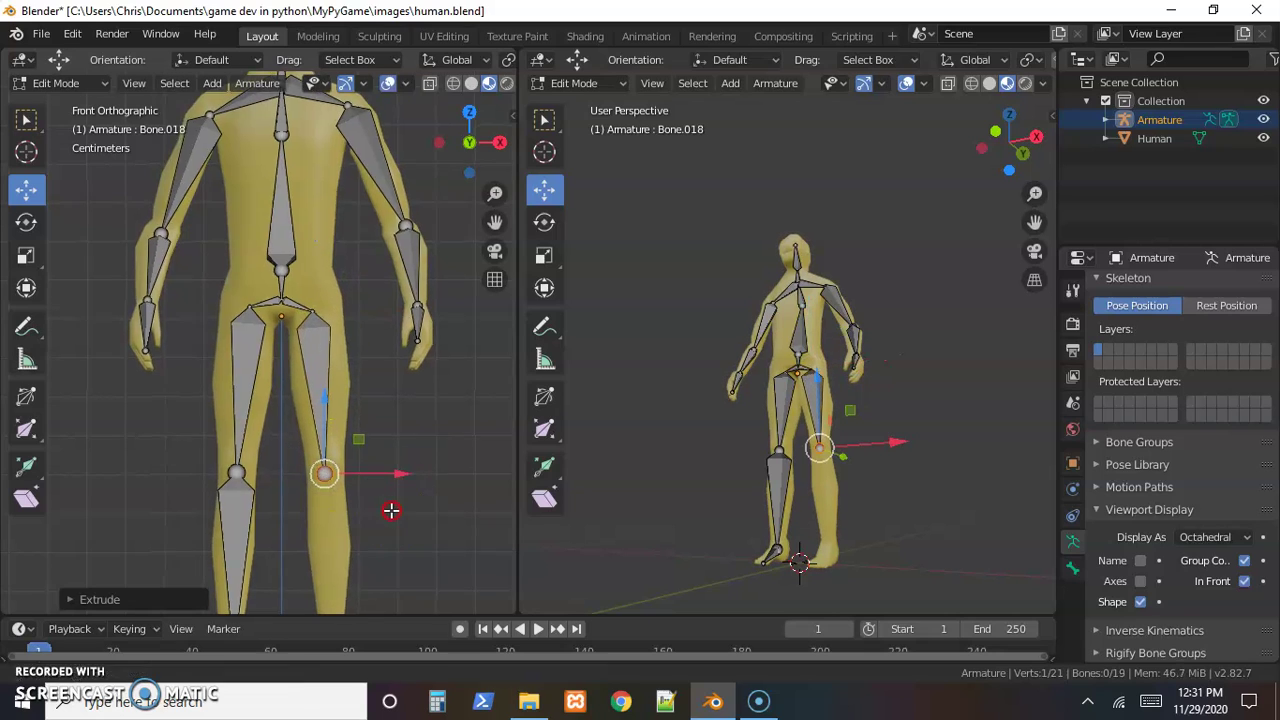
pyautogui.keyDown('shift'); pyautogui.moveTo(391, 510); pyautogui.dragTo(351, 280, button='middle'); pyautogui.keyUp('shift')
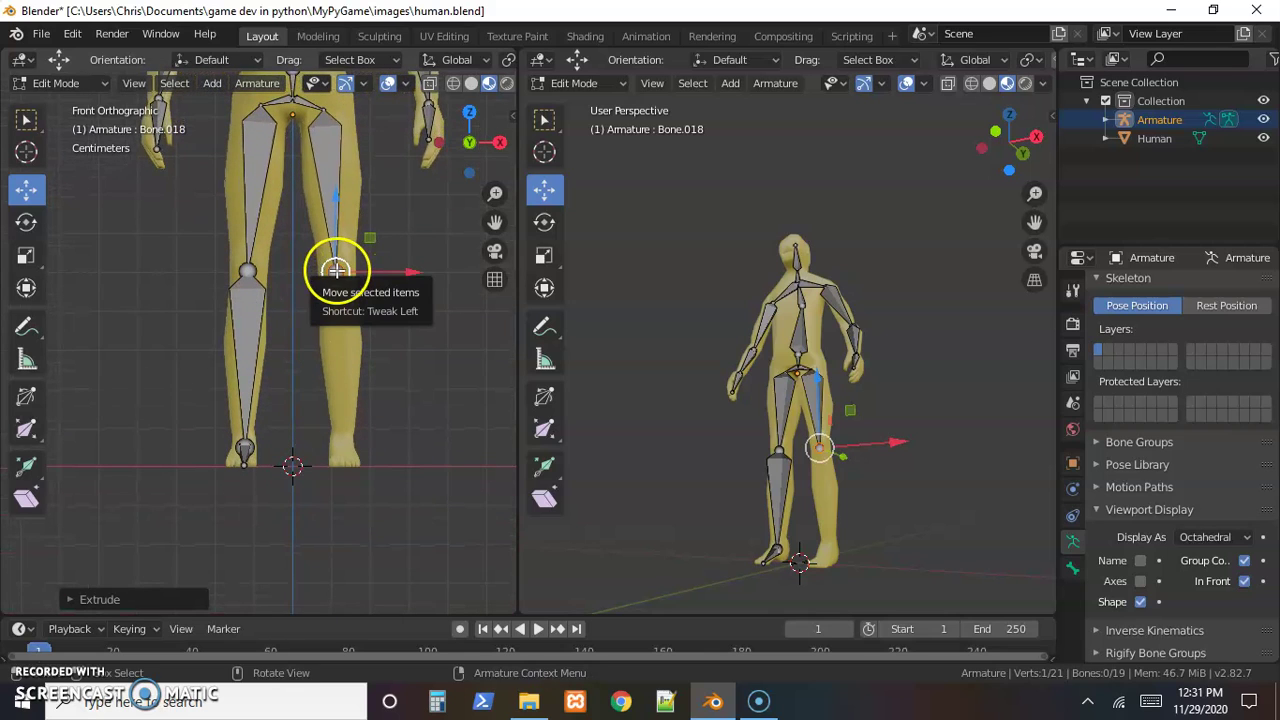
pyautogui.press('e')
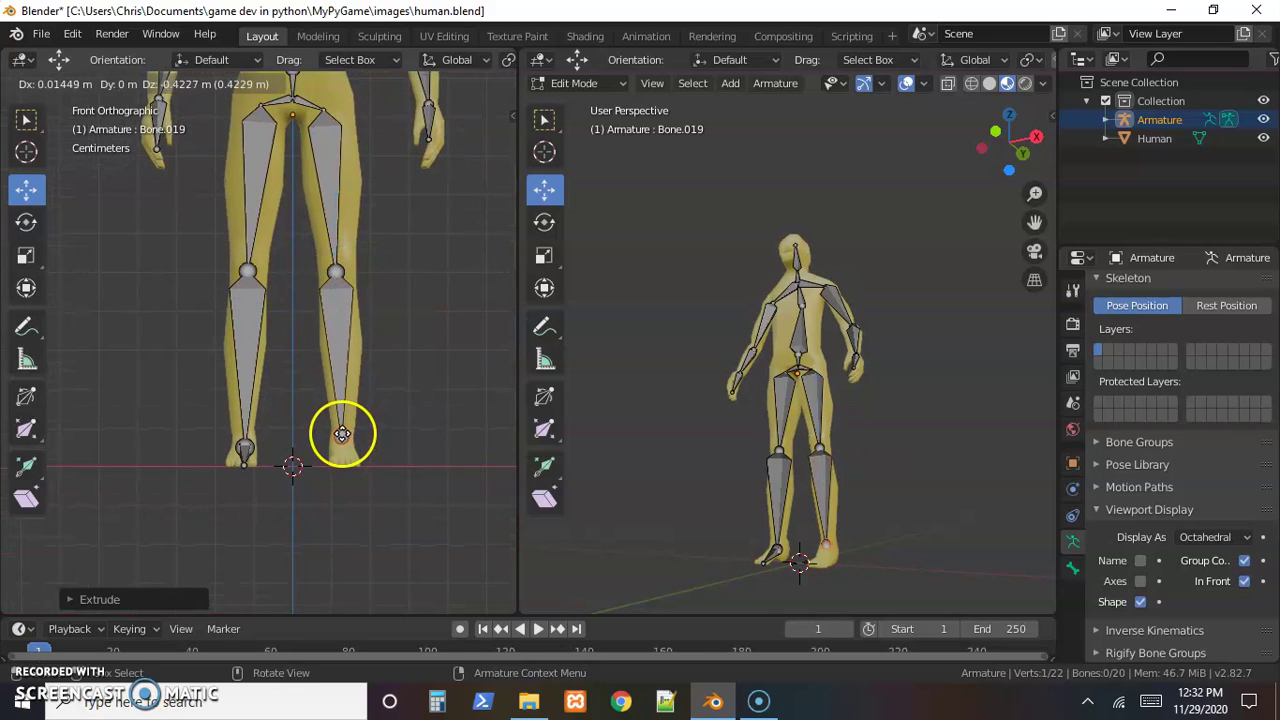
pyautogui.click(343, 435)
pyautogui.press('e')
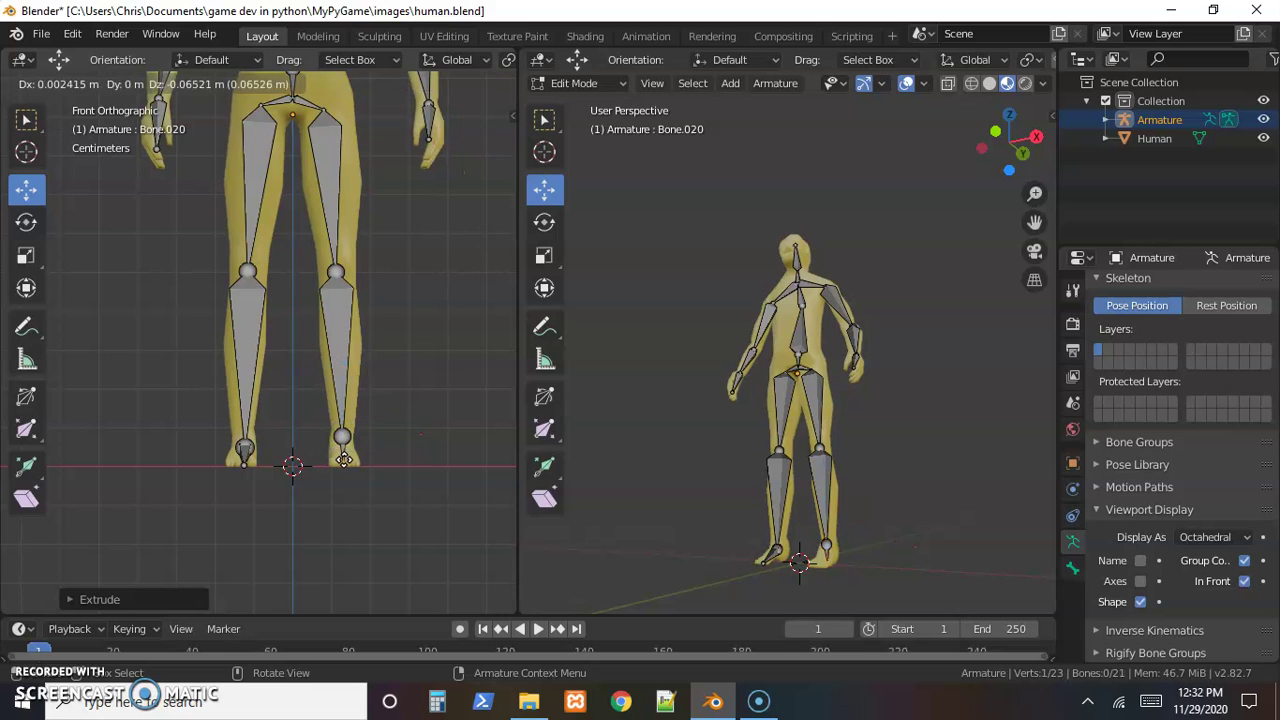
pyautogui.click(343, 460)
# - Adjust the second leg's foot and ankle joints to fit inside the mesh
pyautogui.moveTo(451, 451); pyautogui.dragTo(371, 457, button='middle')
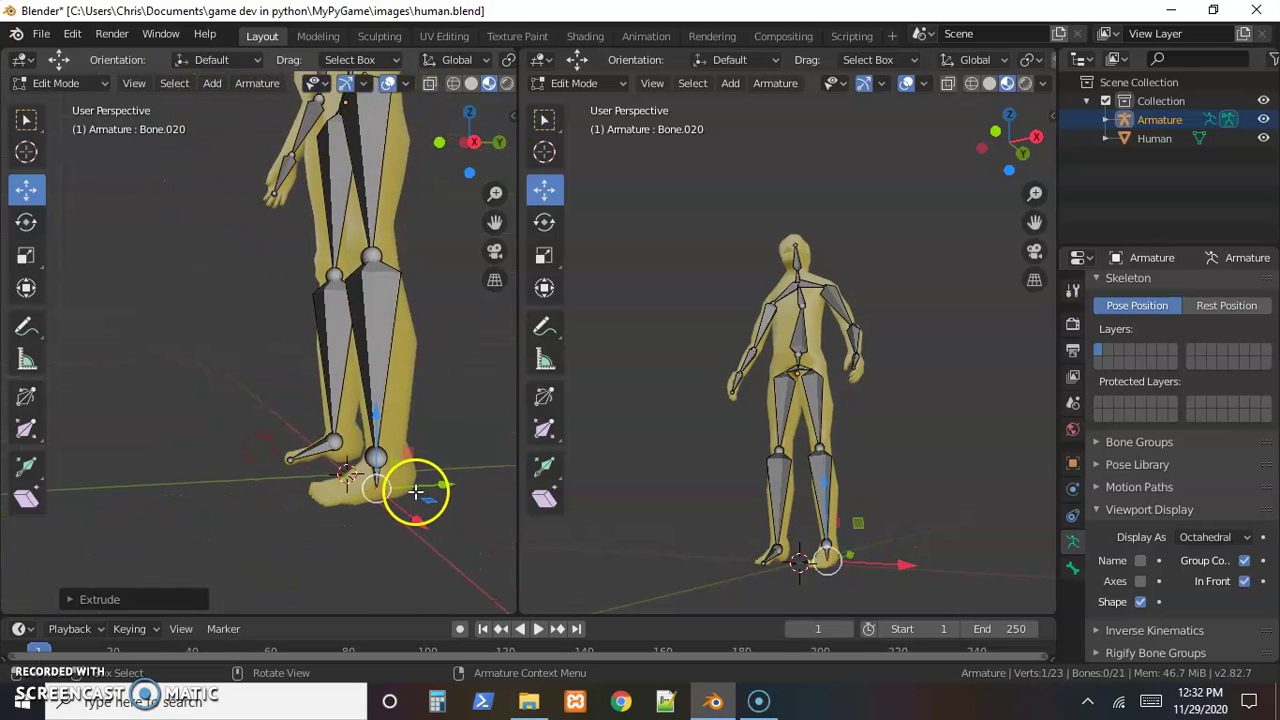
pyautogui.press('g')
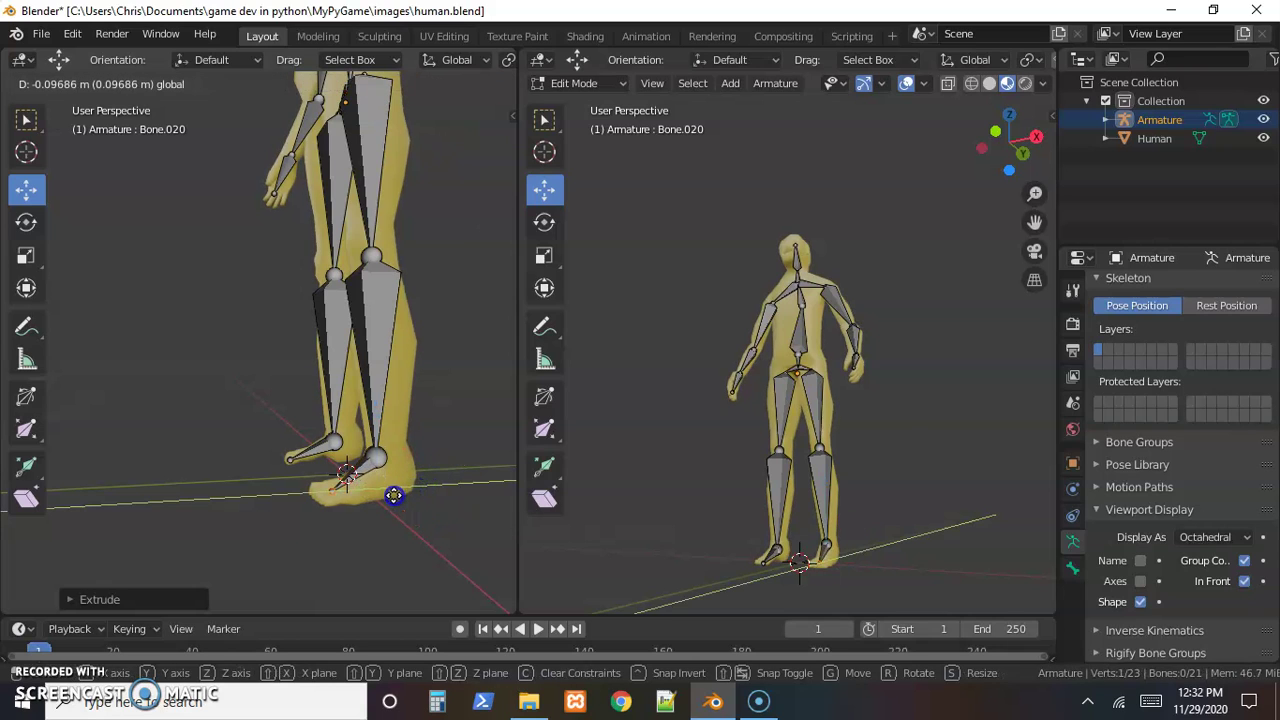
pyautogui.click(393, 494)
pyautogui.click(374, 456)
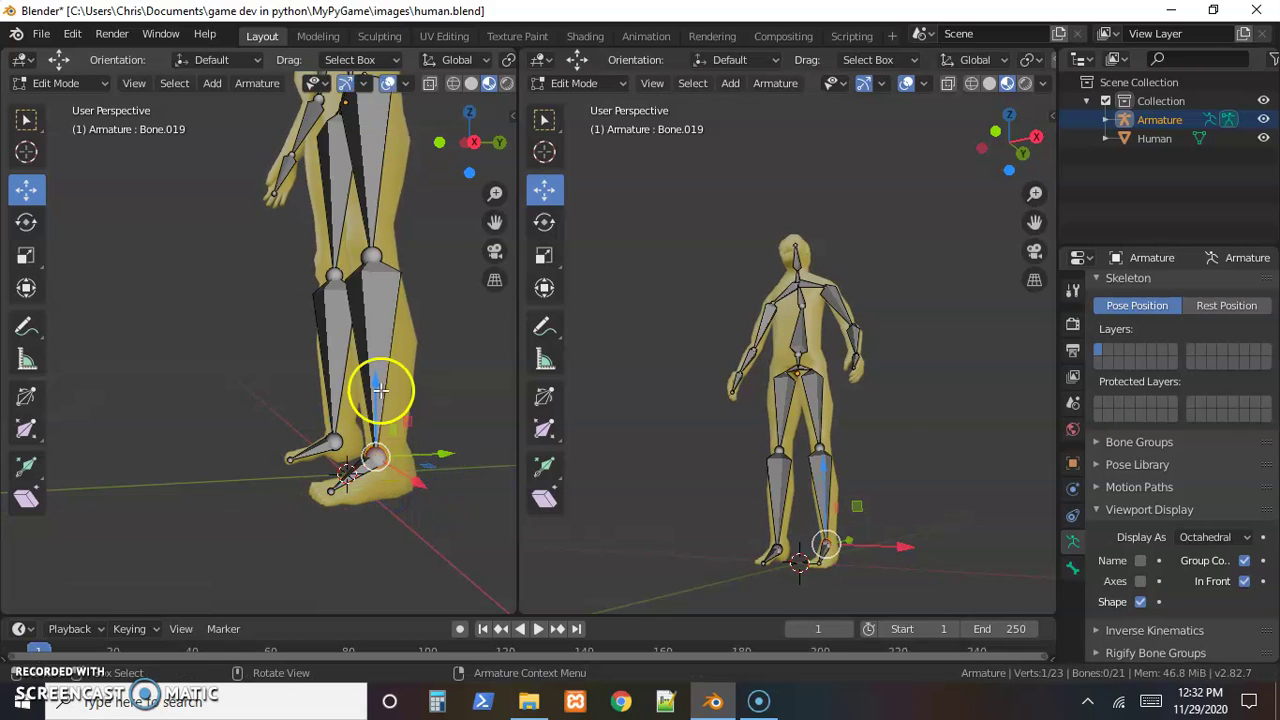
pyautogui.moveTo(380, 377); pyautogui.dragTo(376, 398)
pyautogui.moveTo(434, 457)
pyautogui.mouseDown()
pyautogui.moveTo(443, 466)
pyautogui.moveTo(451, 453)
pyautogui.mouseUp()
pyautogui.click(394, 451)
pyautogui.moveTo(393, 402); pyautogui.dragTo(392, 388)
# - Check the second leg's knee and thigh bones, then view the armature more frontally
pyautogui.click(370, 263)
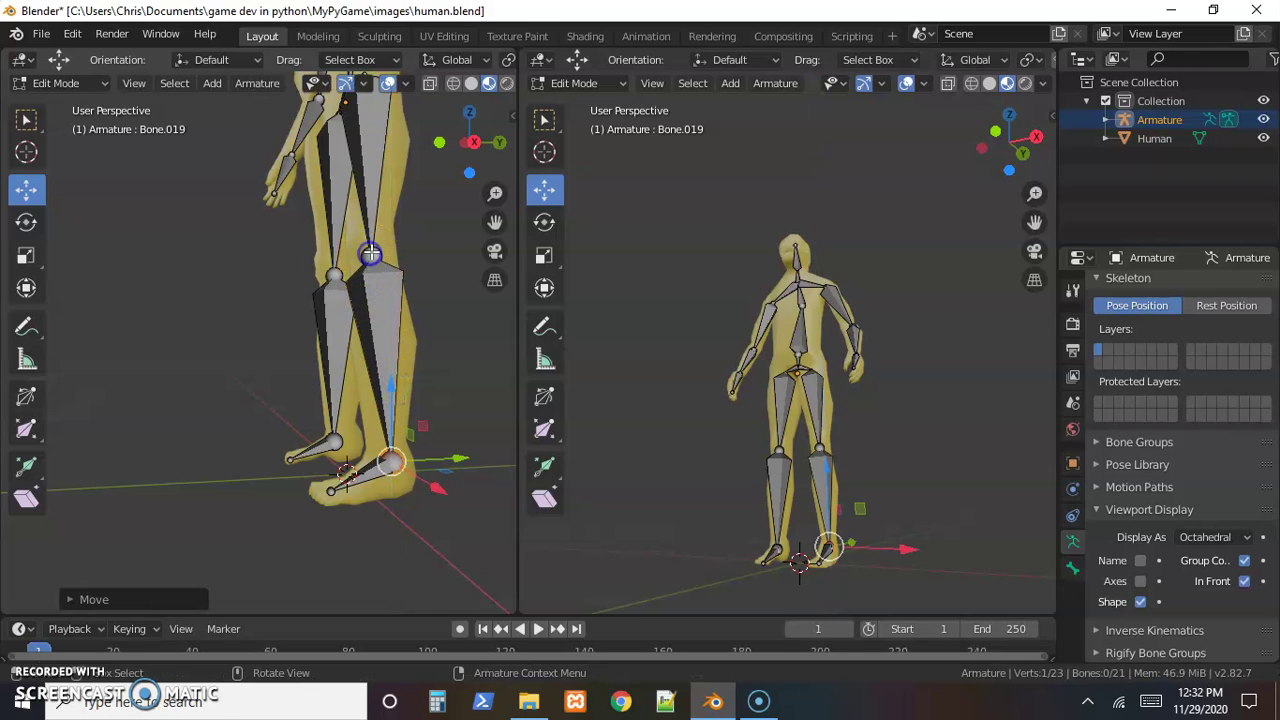
pyautogui.click(414, 420)
pyautogui.moveTo(414, 420); pyautogui.dragTo(386, 449, button='middle')
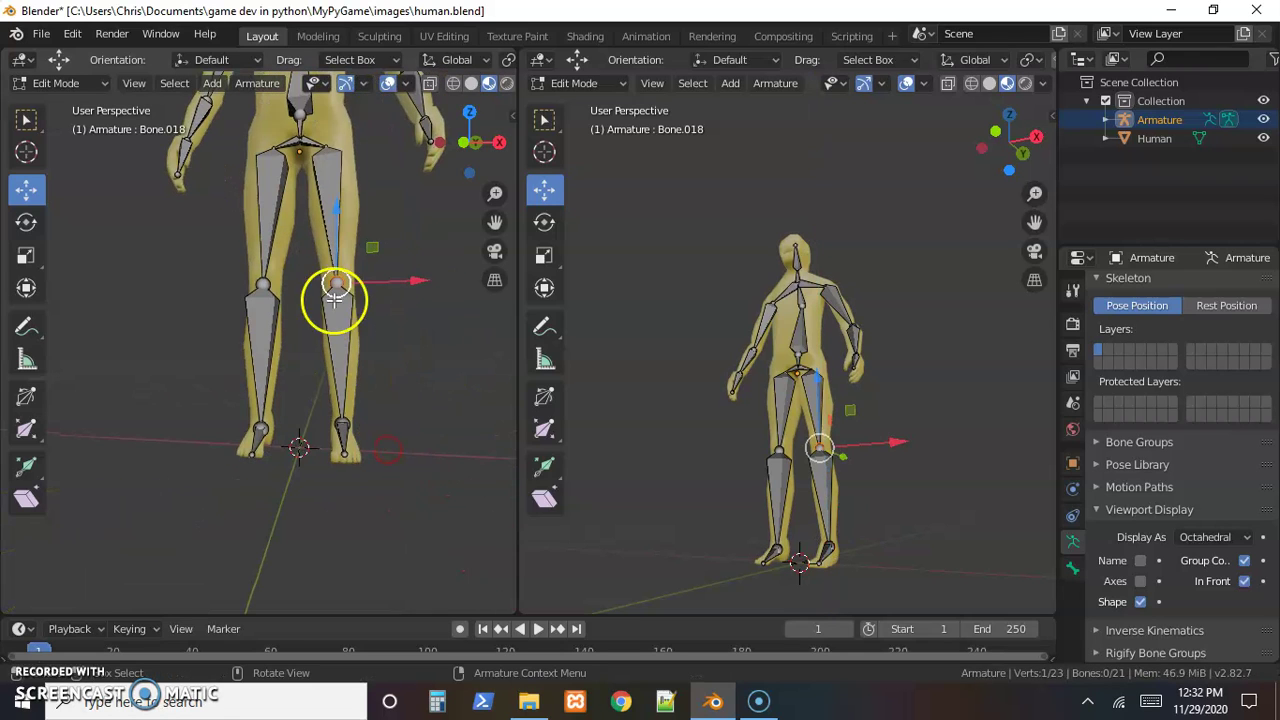
pyautogui.click(957, 363)
pyautogui.scroll(-3, 432, 305)
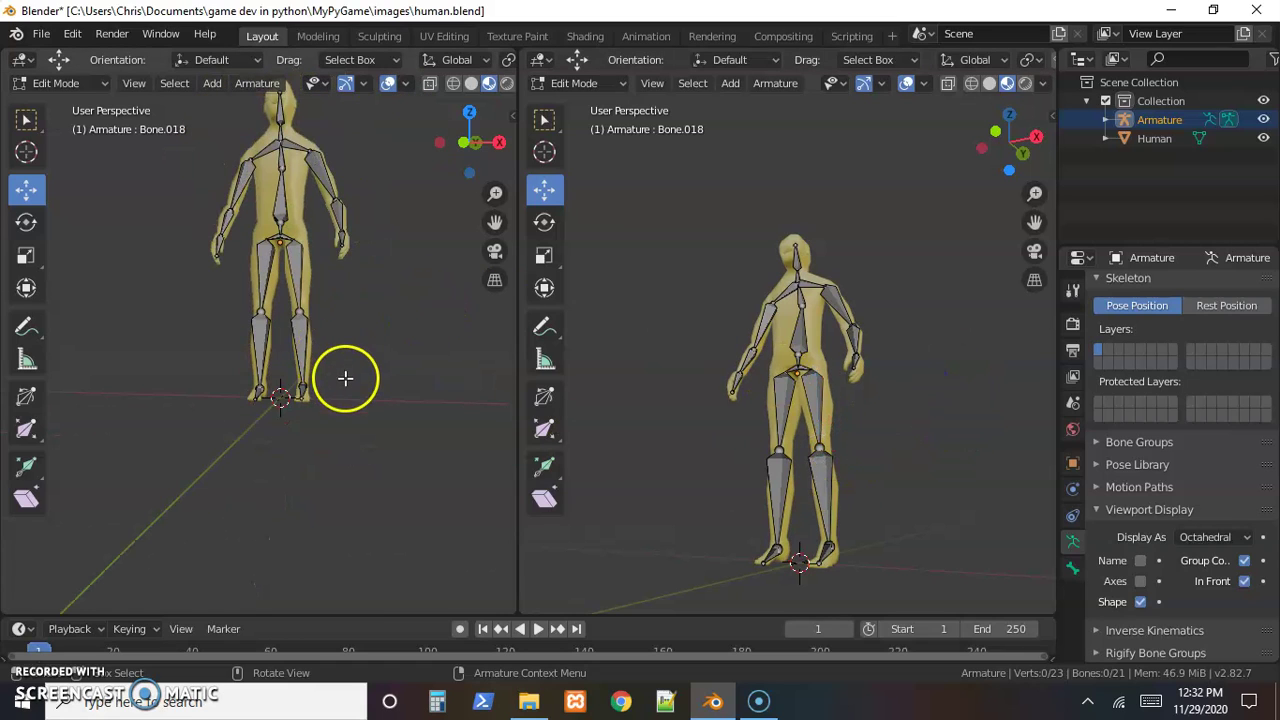
pyautogui.moveTo(346, 366); pyautogui.dragTo(397, 382, button='middle')
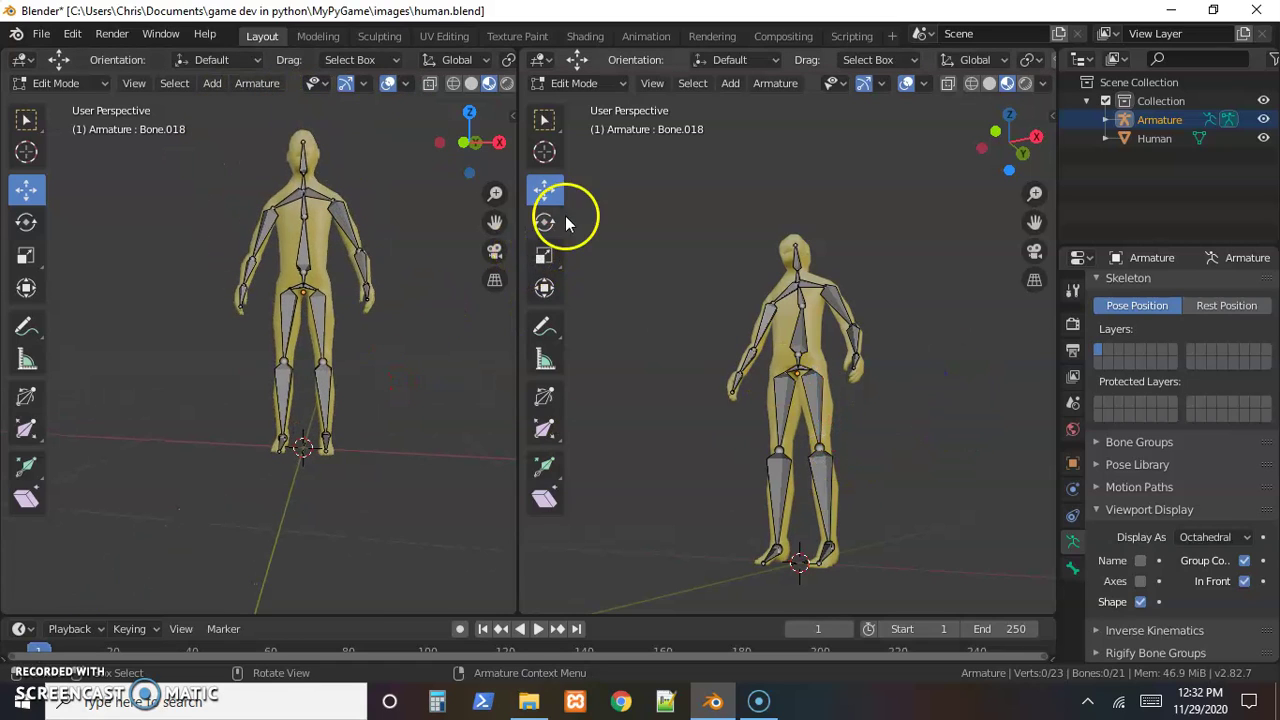
# - Join the right 3D view into the left one using Join Areas on their border
pyautogui.moveTo(286, 349); pyautogui.dragTo(180, 400, button='middle')
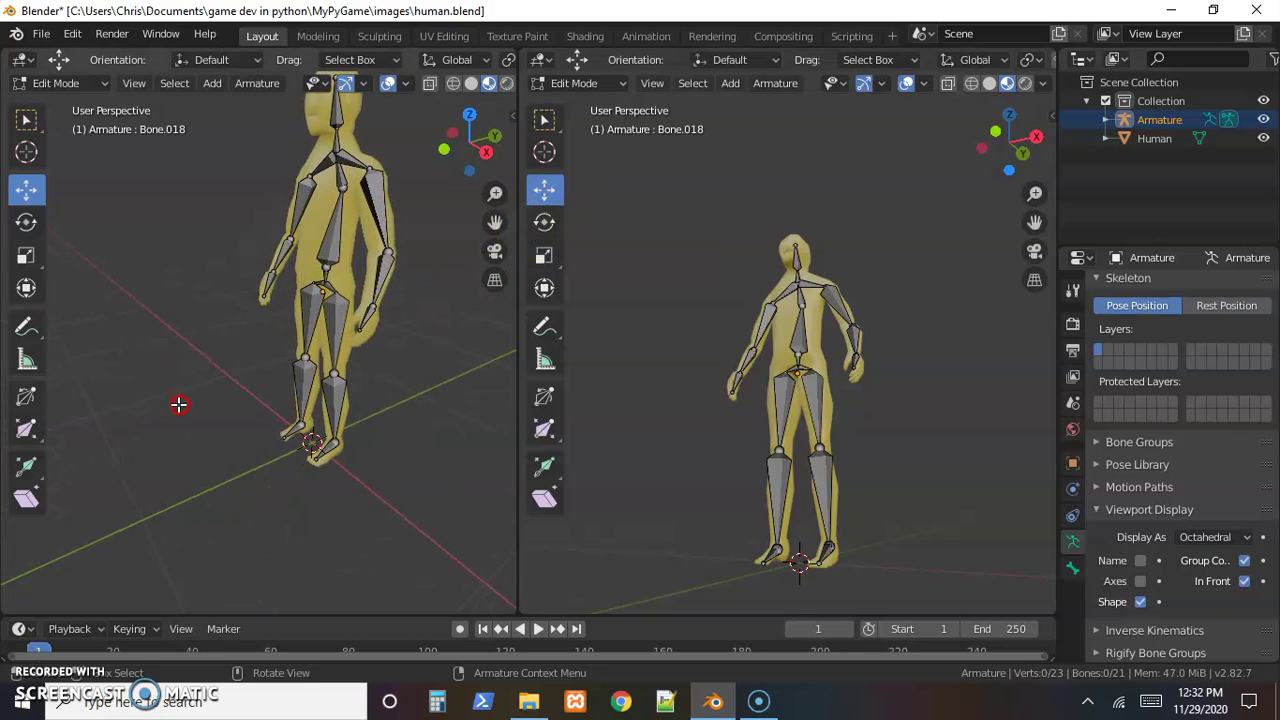
pyautogui.moveTo(451, 323); pyautogui.dragTo(300, 363, button='middle')
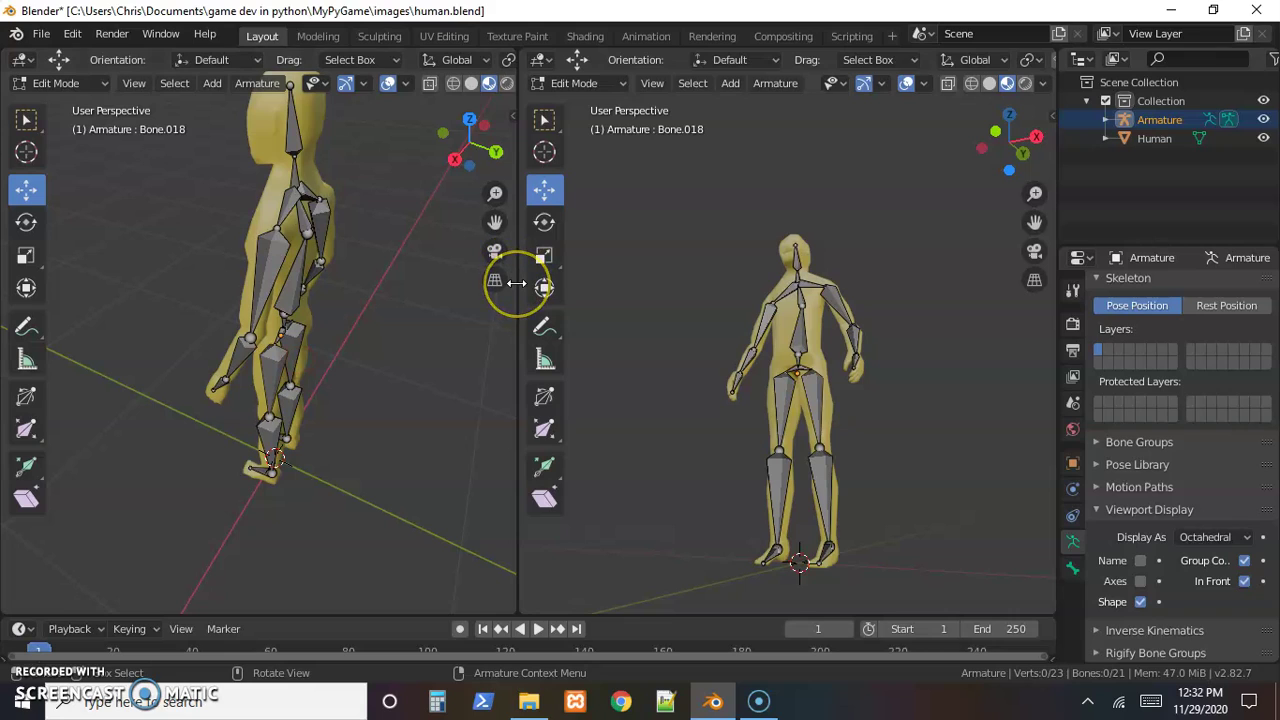
pyautogui.moveTo(516, 283); pyautogui.dragTo(516, 302)
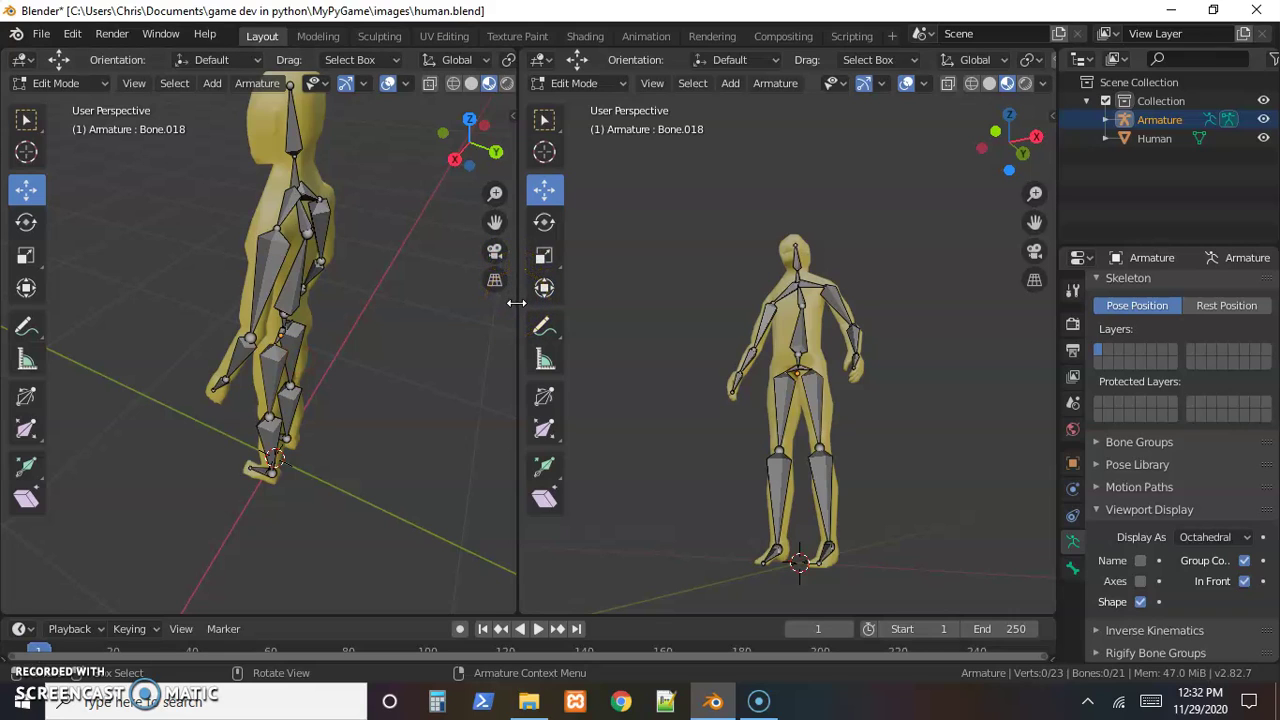
pyautogui.rightClick(516, 302)
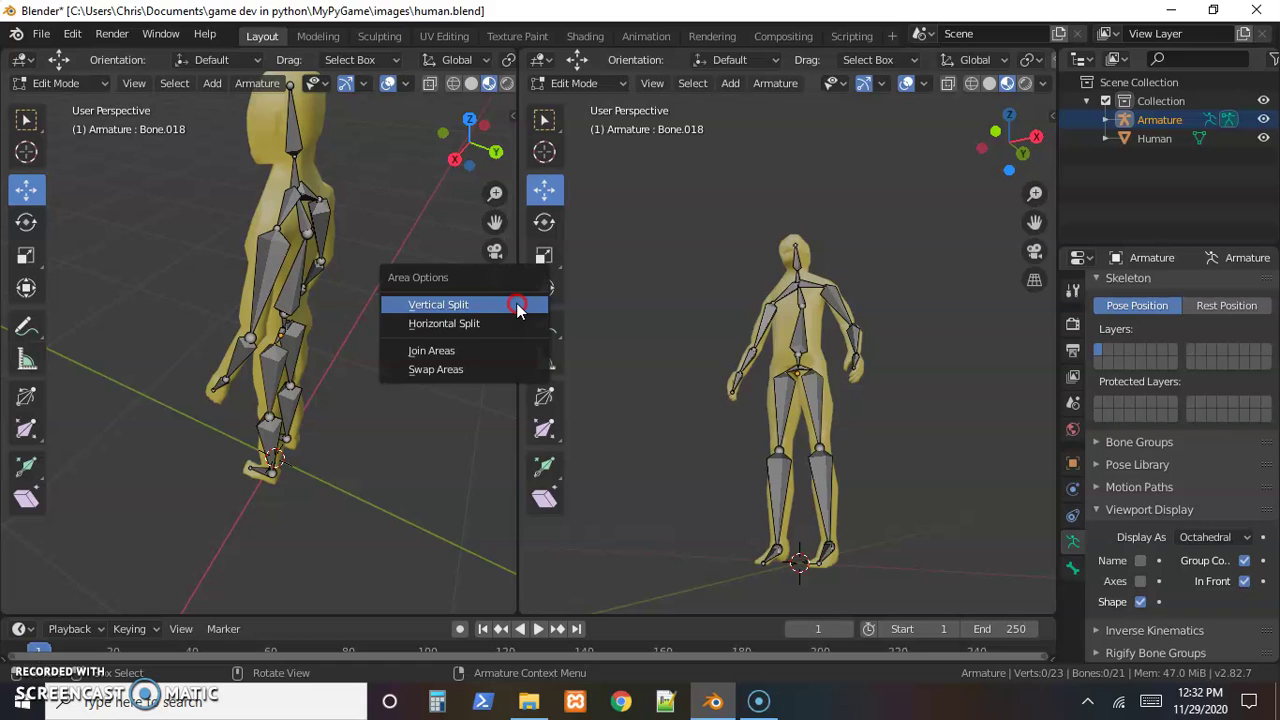
pyautogui.click(491, 352)
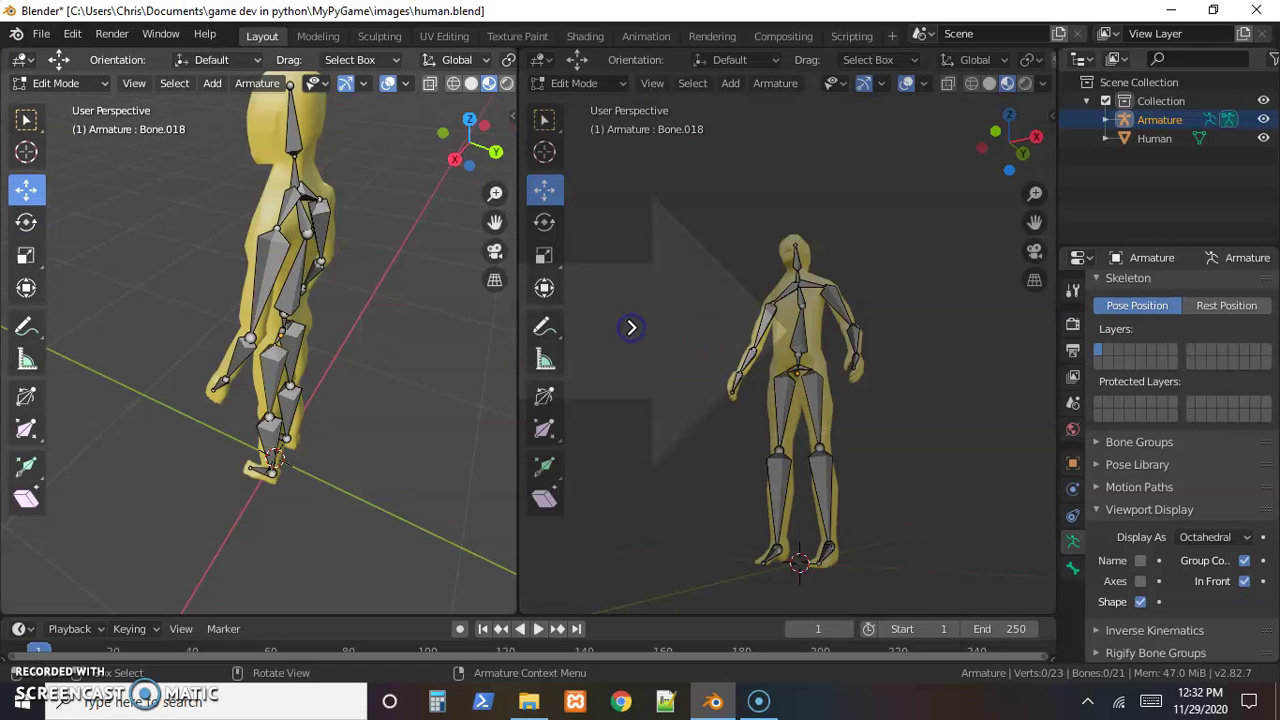
pyautogui.click(631, 327)
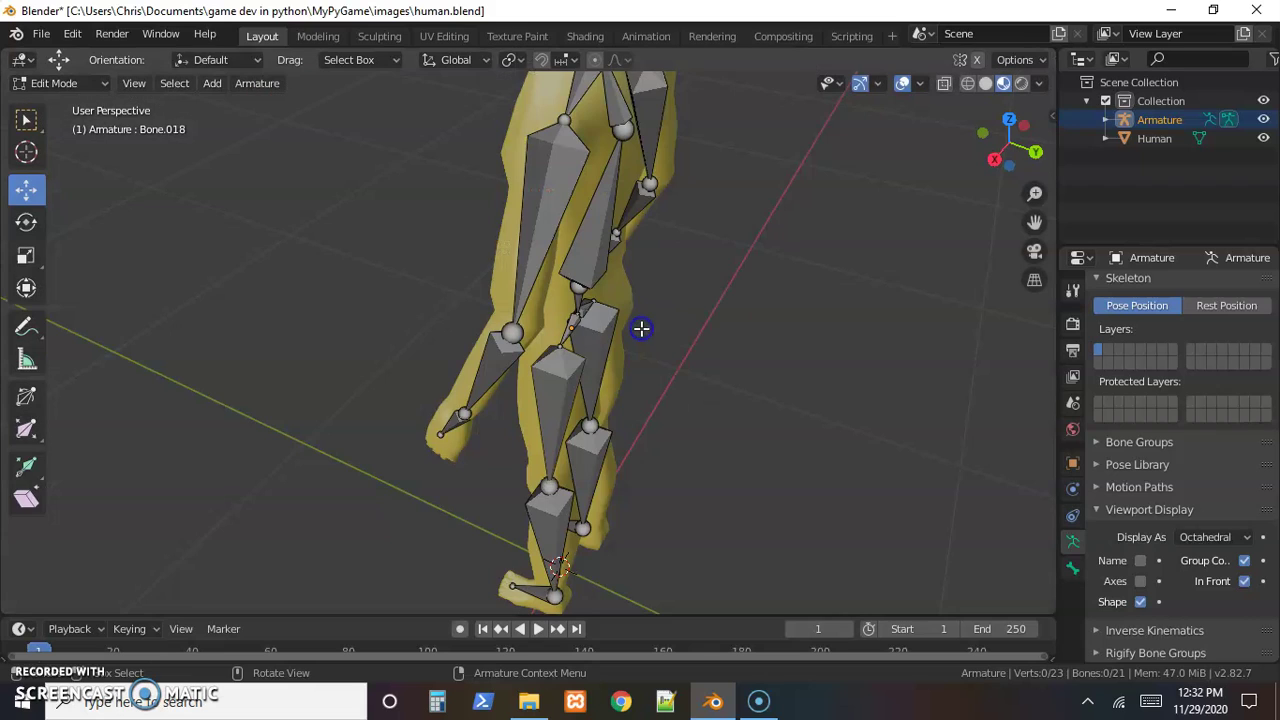
pyautogui.click(357, 437)
# - From a side view, move one knee joint along the Y axis into the leg
pyautogui.click(495, 352)
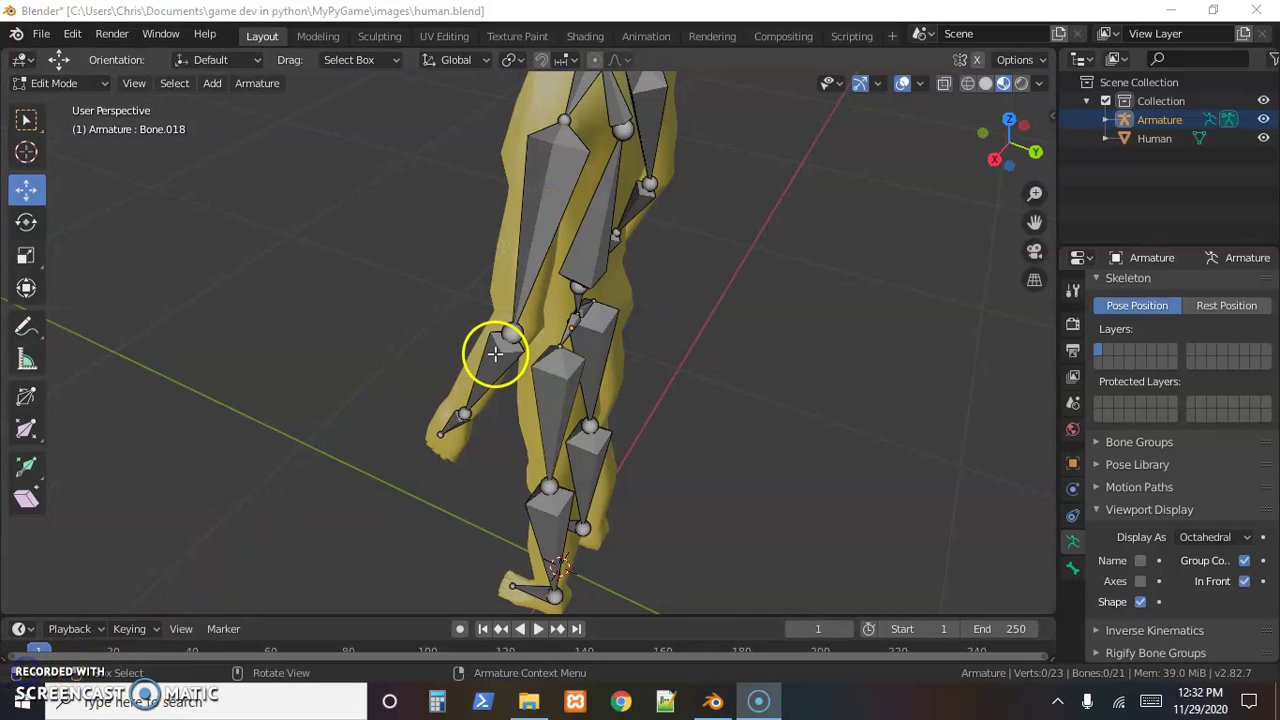
pyautogui.scroll(-3, 495, 352)
pyautogui.moveTo(434, 409); pyautogui.dragTo(419, 319, button='middle')
pyautogui.click(480, 365)
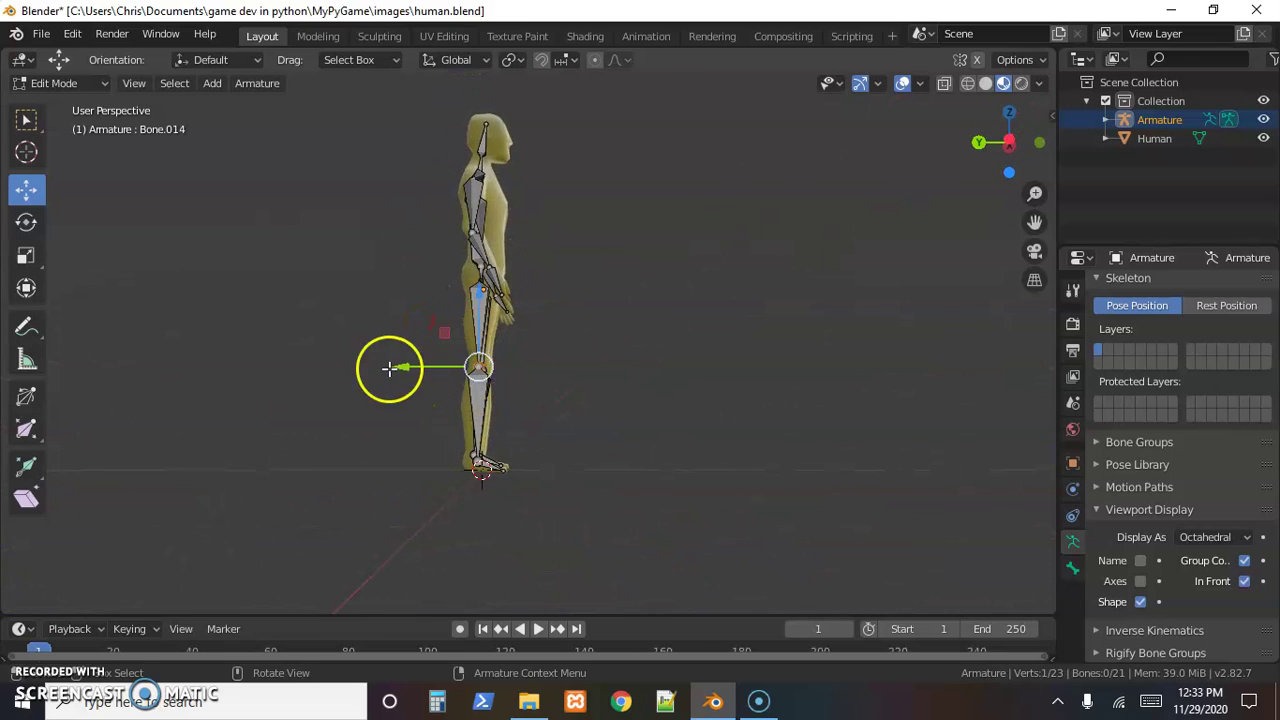
pyautogui.moveTo(387, 368); pyautogui.dragTo(409, 365)
# - Nudge the other knee joint slightly along Y to line up with the leg
pyautogui.moveTo(592, 460); pyautogui.dragTo(250, 474, button='middle')
pyautogui.moveTo(591, 487); pyautogui.dragTo(540, 446, button='middle')
pyautogui.click(568, 373)
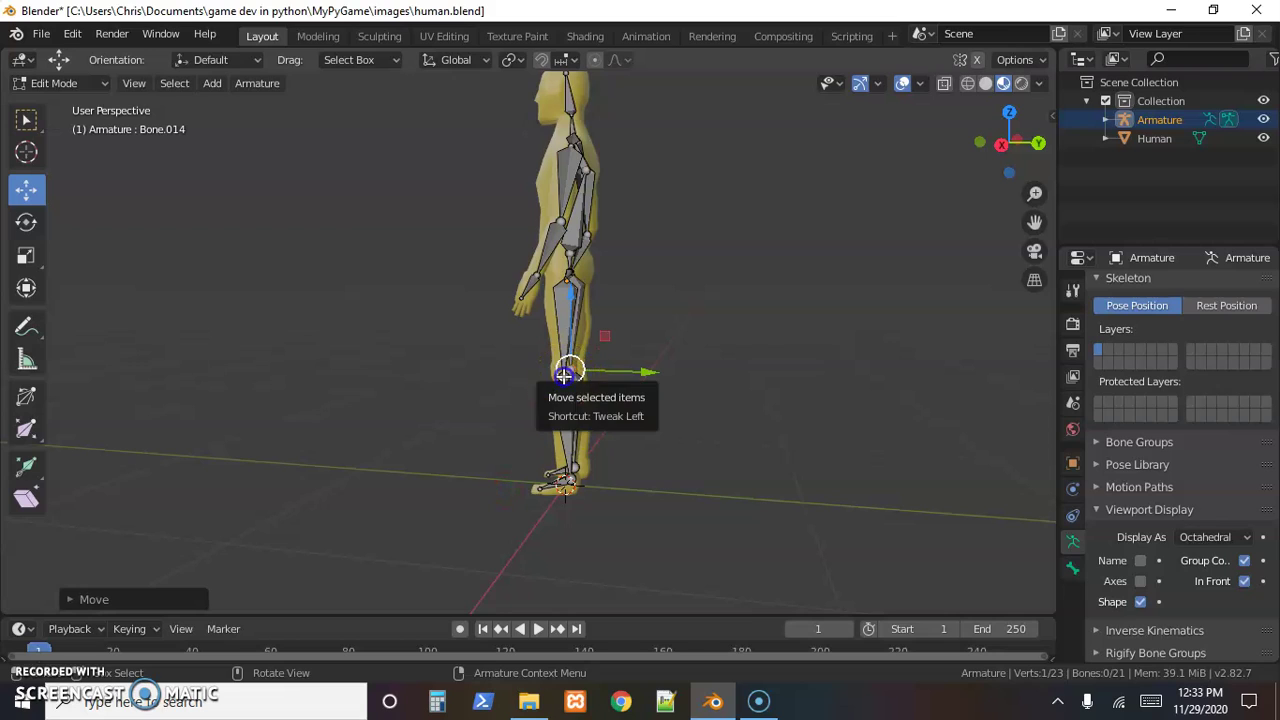
pyautogui.moveTo(640, 377); pyautogui.dragTo(630, 377)
pyautogui.click(630, 377)
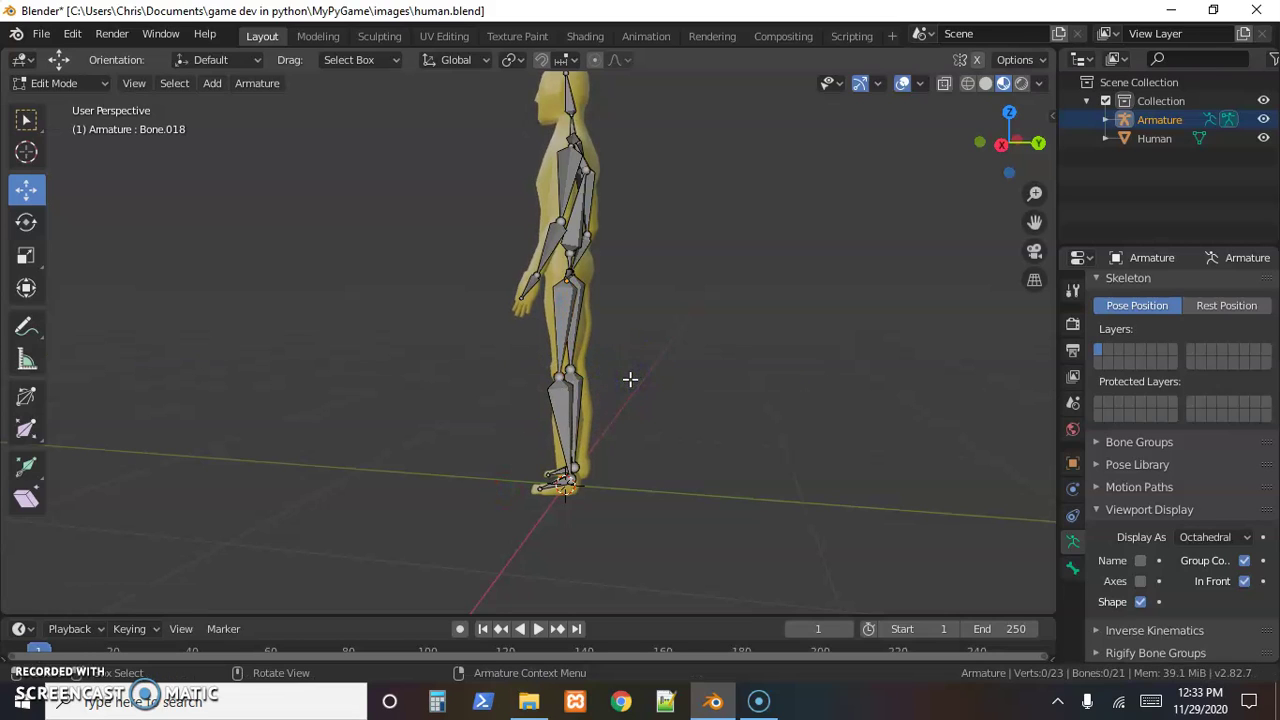
pyautogui.click(563, 373)
pyautogui.moveTo(646, 376); pyautogui.dragTo(637, 380)
# - Orbit and zoom to view the rigged figure from the front
pyautogui.moveTo(605, 490); pyautogui.dragTo(615, 330, button='middle')
pyautogui.click(663, 294)
pyautogui.scroll(-4, 766, 337)
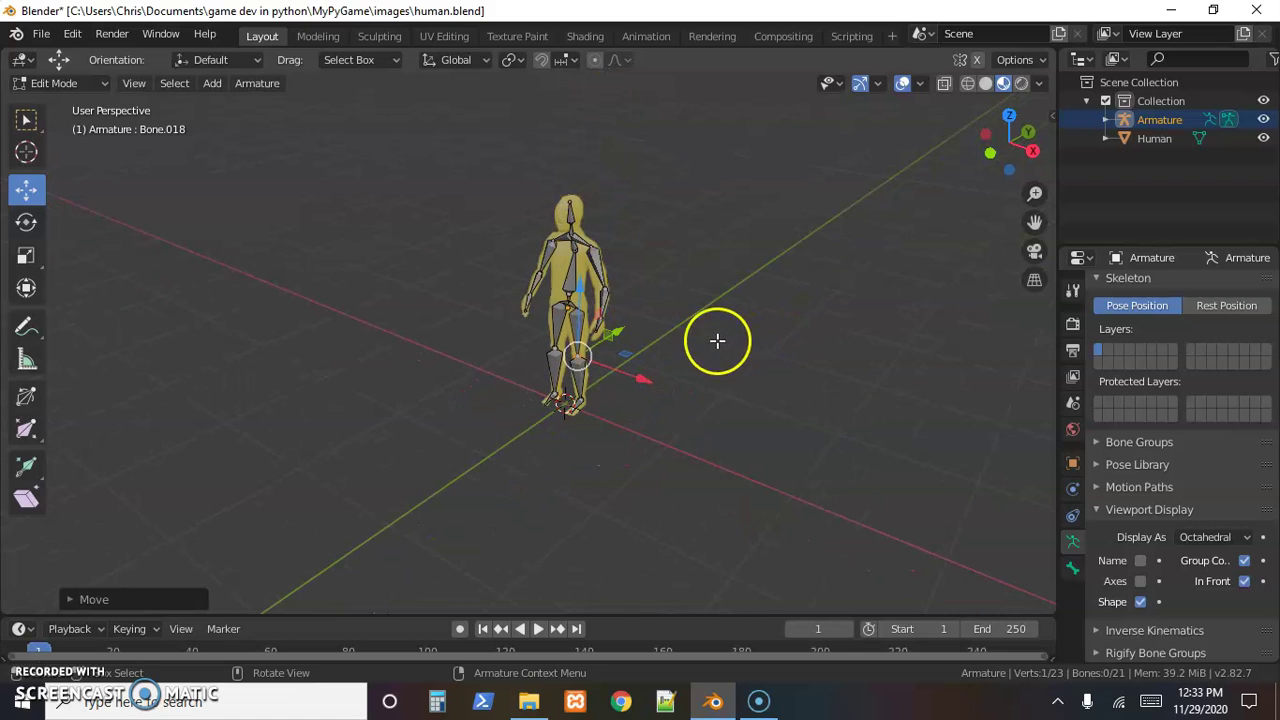
pyautogui.moveTo(723, 347)
pyautogui.mouseDown(button='middle')
pyautogui.moveTo(714, 360)
pyautogui.moveTo(720, 331)
pyautogui.mouseUp(button='middle')
pyautogui.scroll(2, 619, 371)
pyautogui.scroll(2, 619, 371)
pyautogui.scroll(-2, 590, 352)
pyautogui.scroll(1, 620, 380)
pyautogui.moveTo(678, 414); pyautogui.dragTo(700, 409, button='middle')
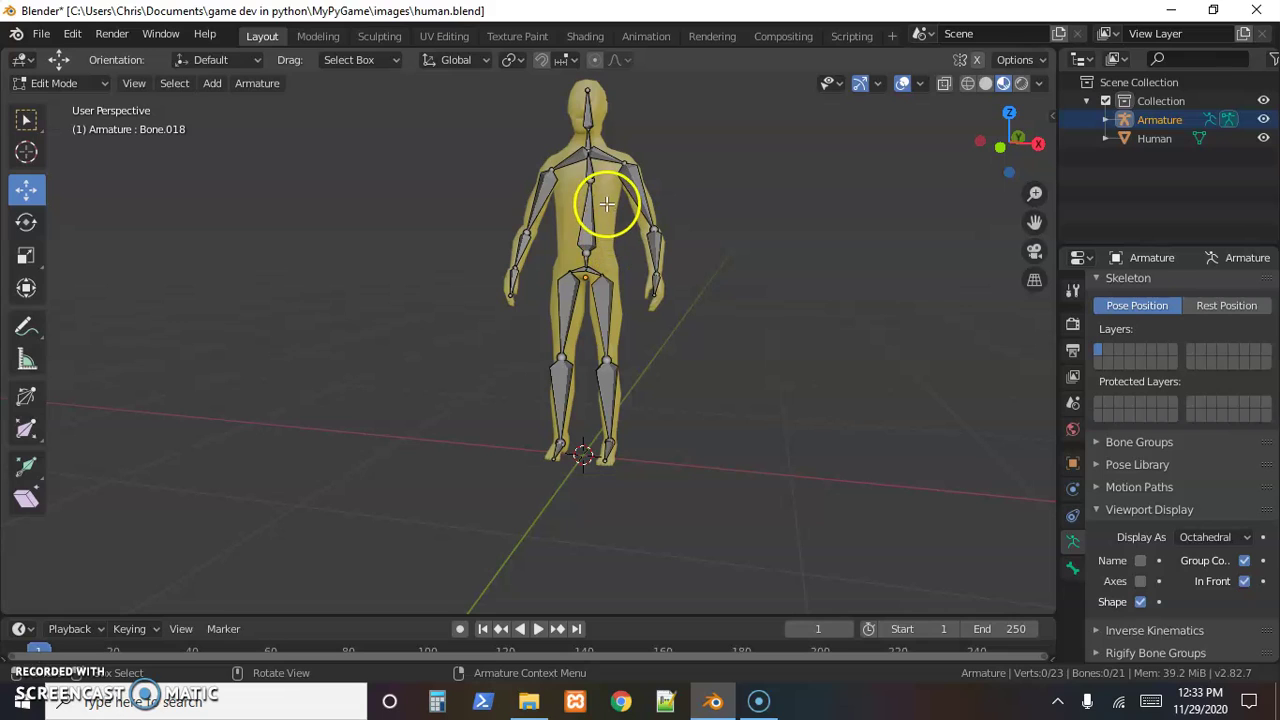
# - Return the armature to Object Mode and save the file as human.blend
pyautogui.click(62, 83)
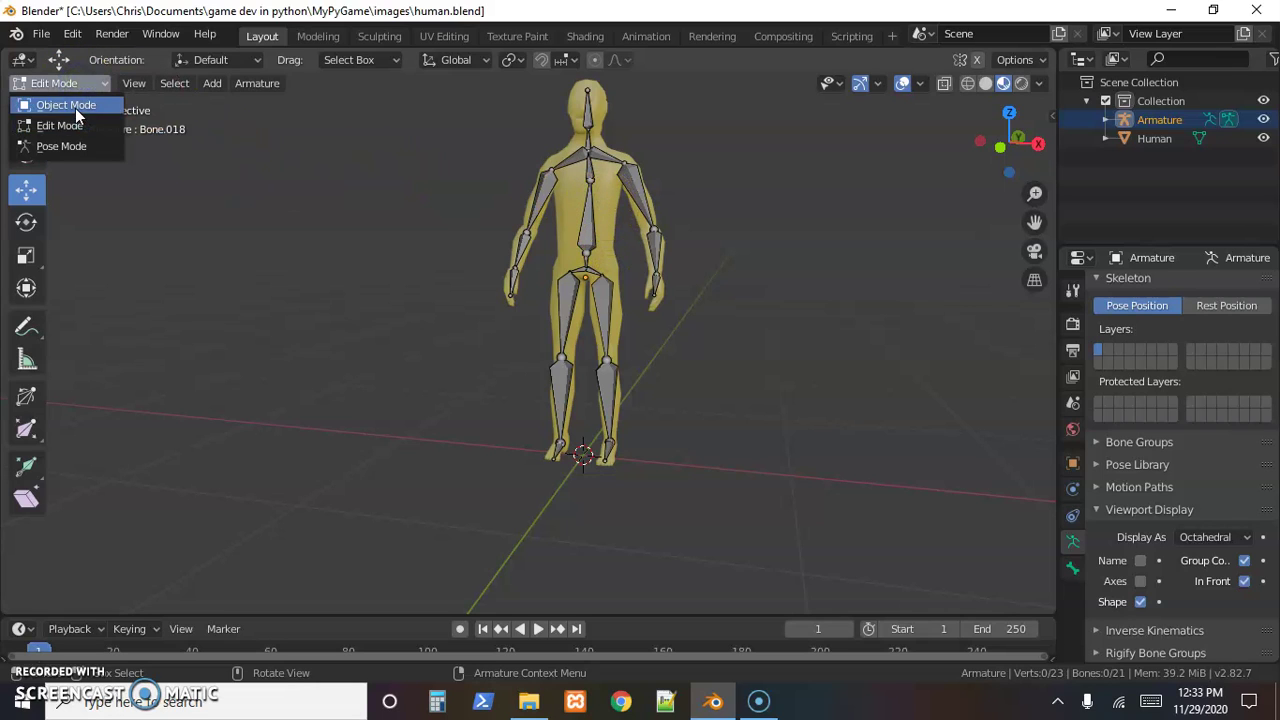
pyautogui.click(72, 100)
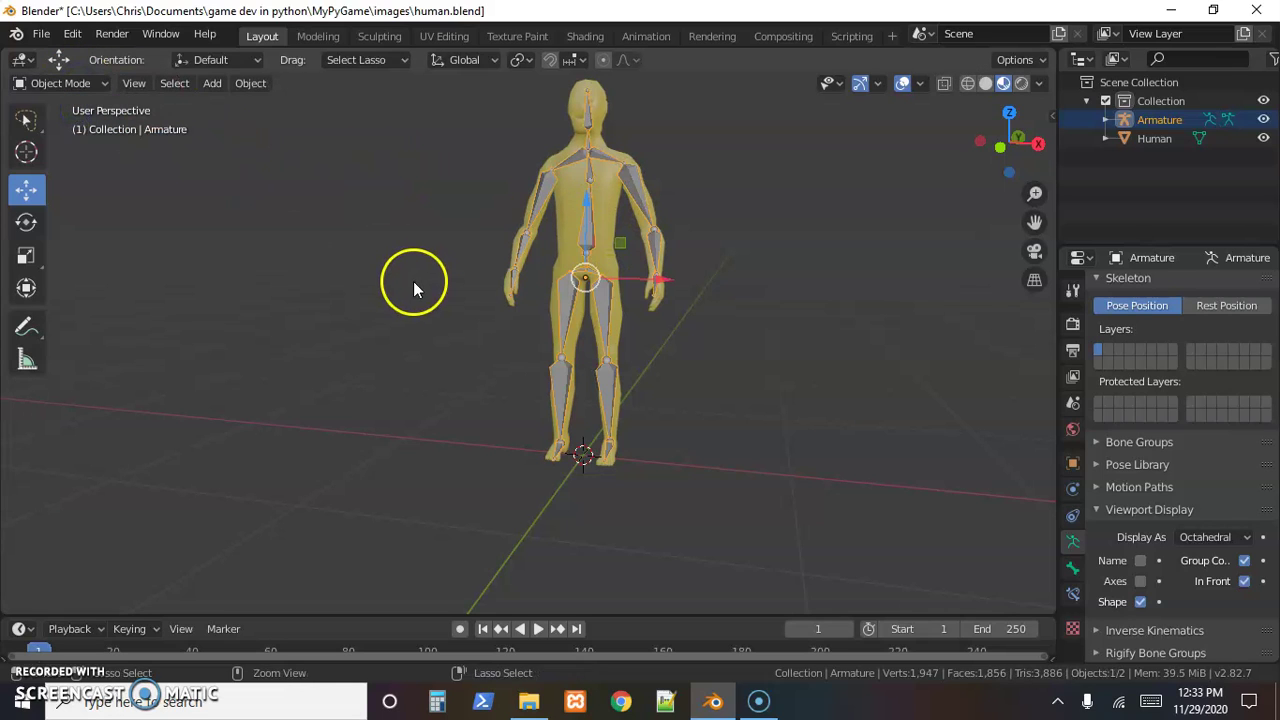
pyautogui.hotkey('ctrl', 's')
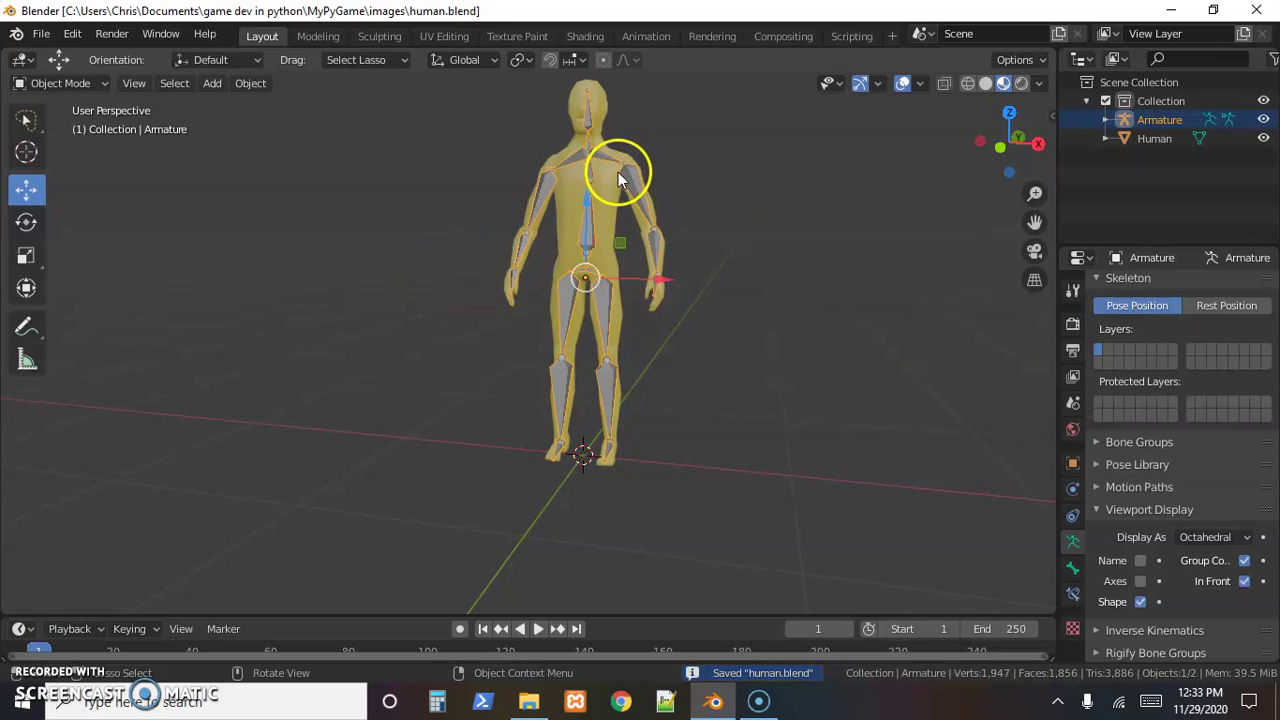
# - Select the Human mesh, then add the armature to the selection as the active object
pyautogui.click(608, 221)
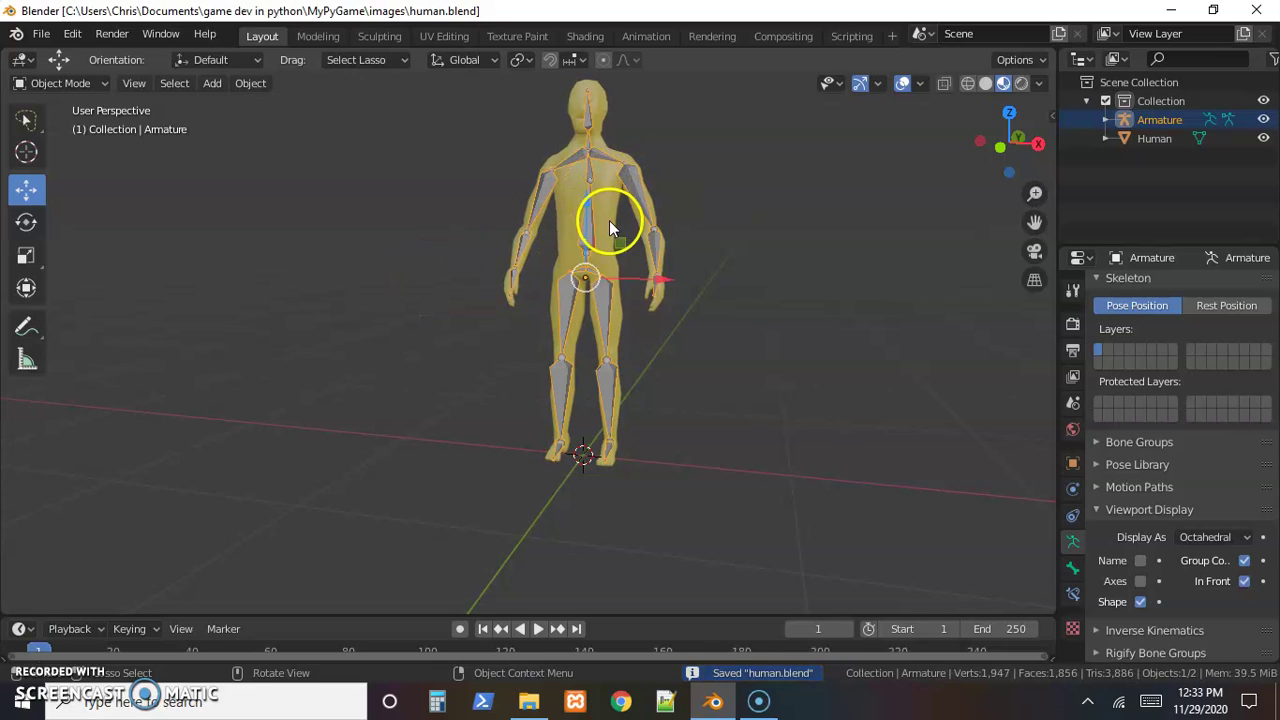
pyautogui.click(604, 178)
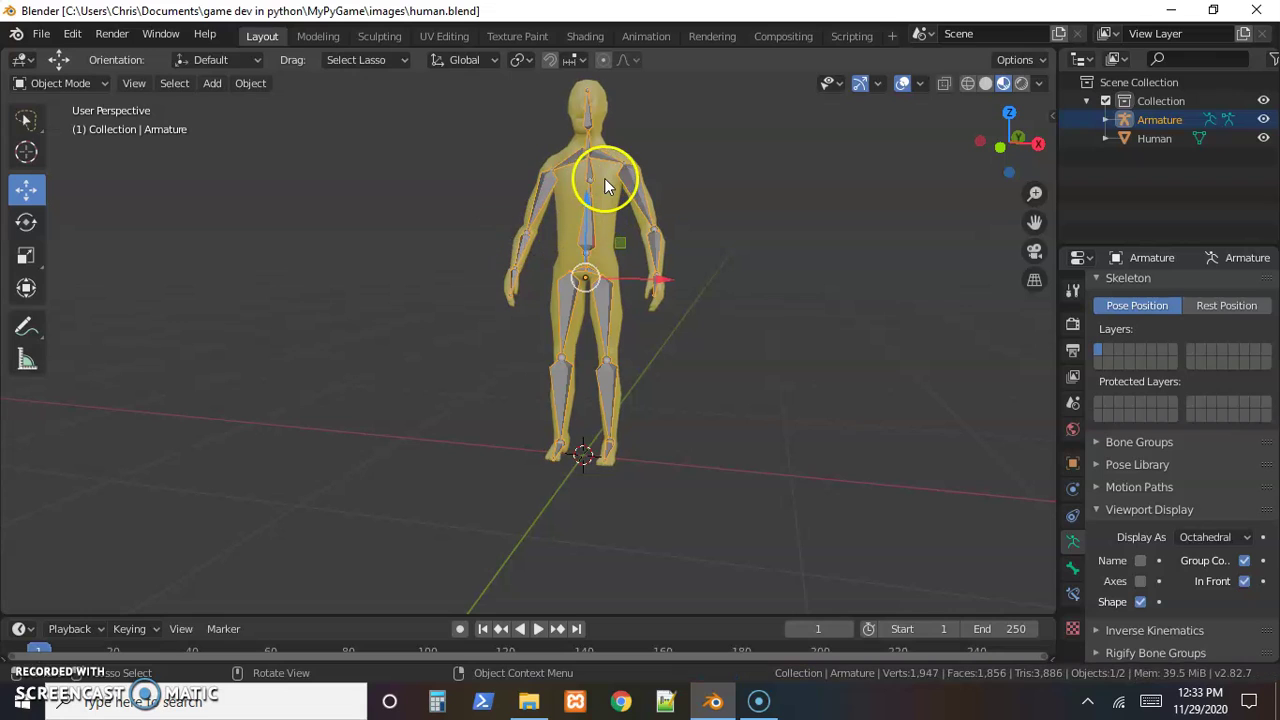
pyautogui.click(605, 180)
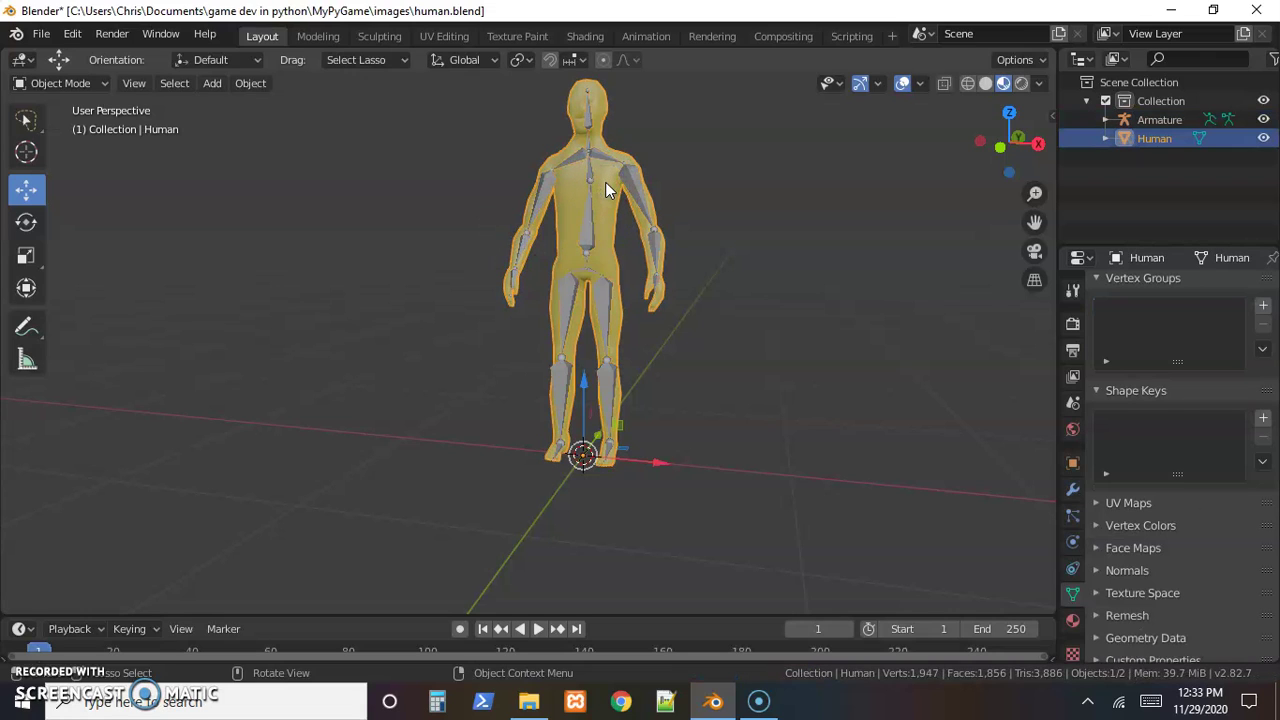
pyautogui.keyDown('shift'); pyautogui.click(594, 222); pyautogui.keyUp('shift')
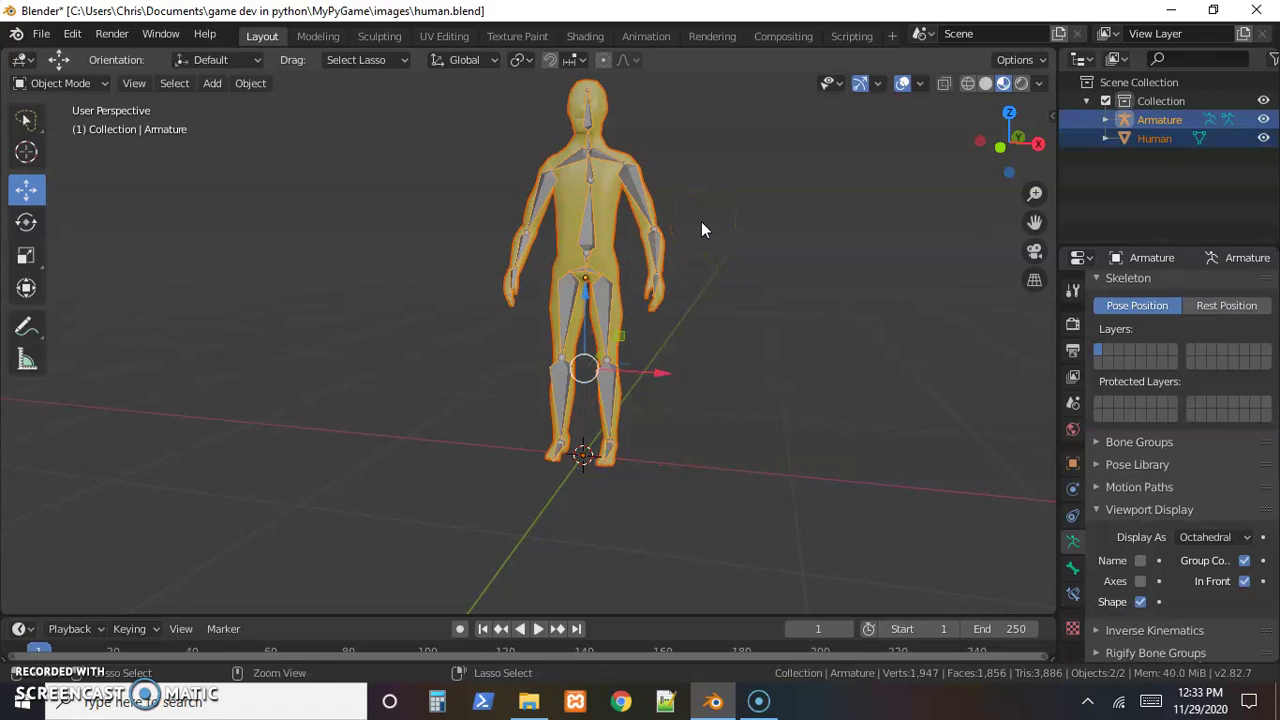
# - Parent the mesh with Armature Deform With Automatic Weights and expand Armature in the Outliner
pyautogui.hotkey('ctrl', 'p')
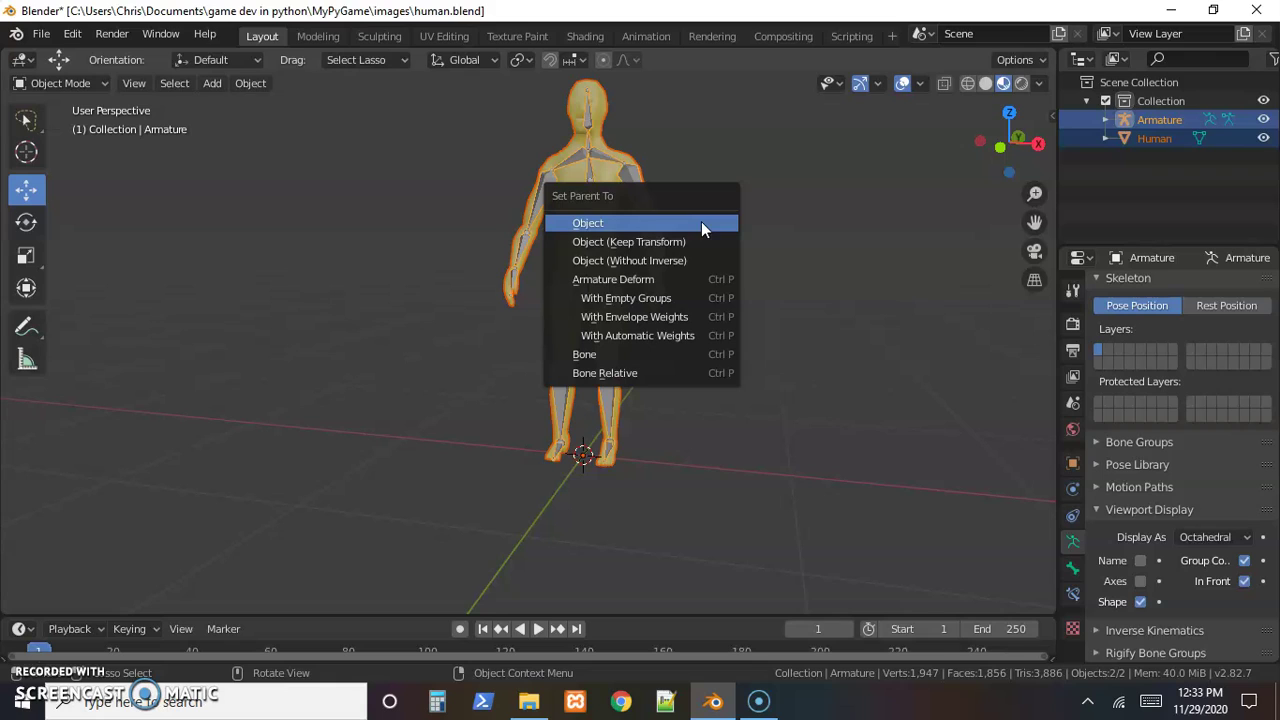
pyautogui.click(657, 343)
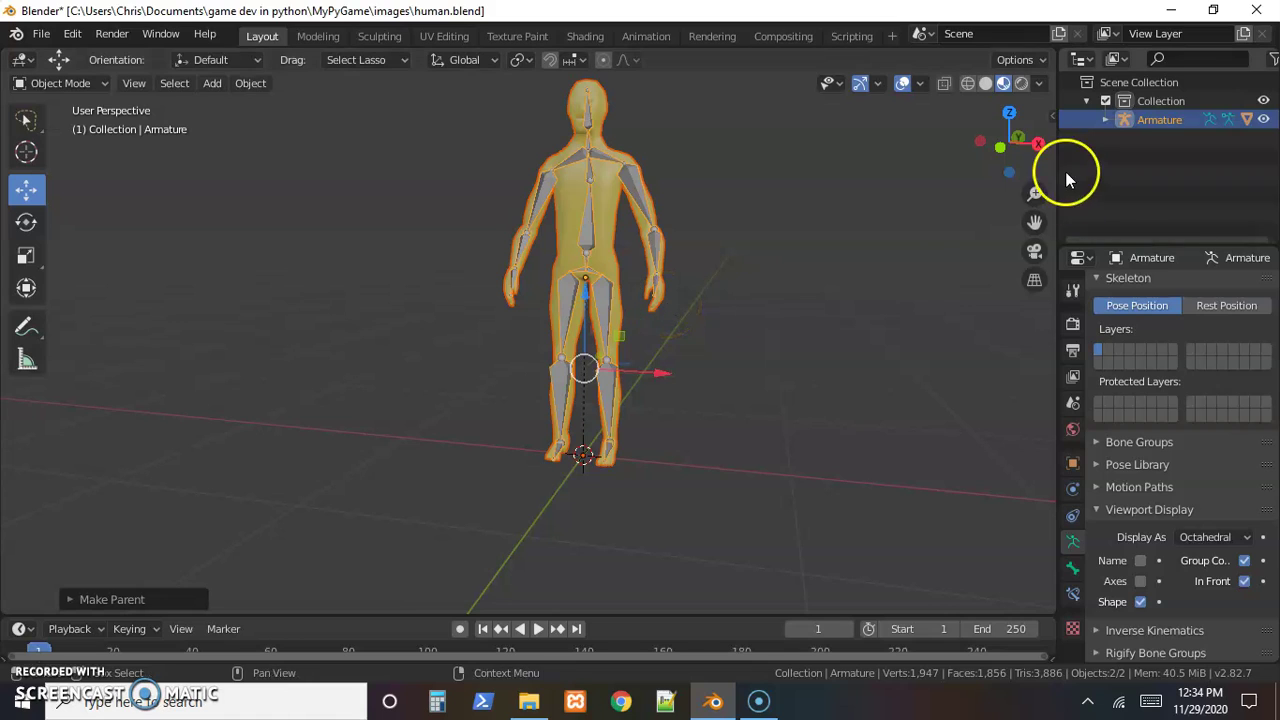
pyautogui.click(1105, 119)
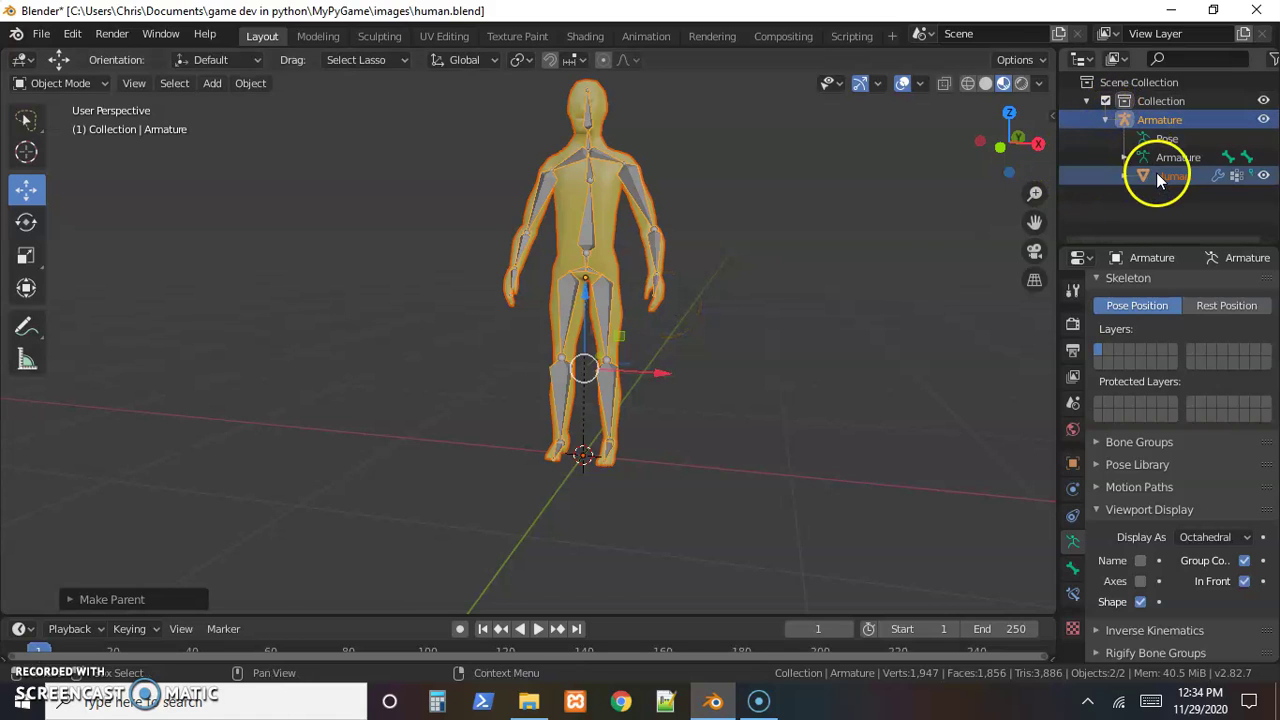
pyautogui.click(780, 233)
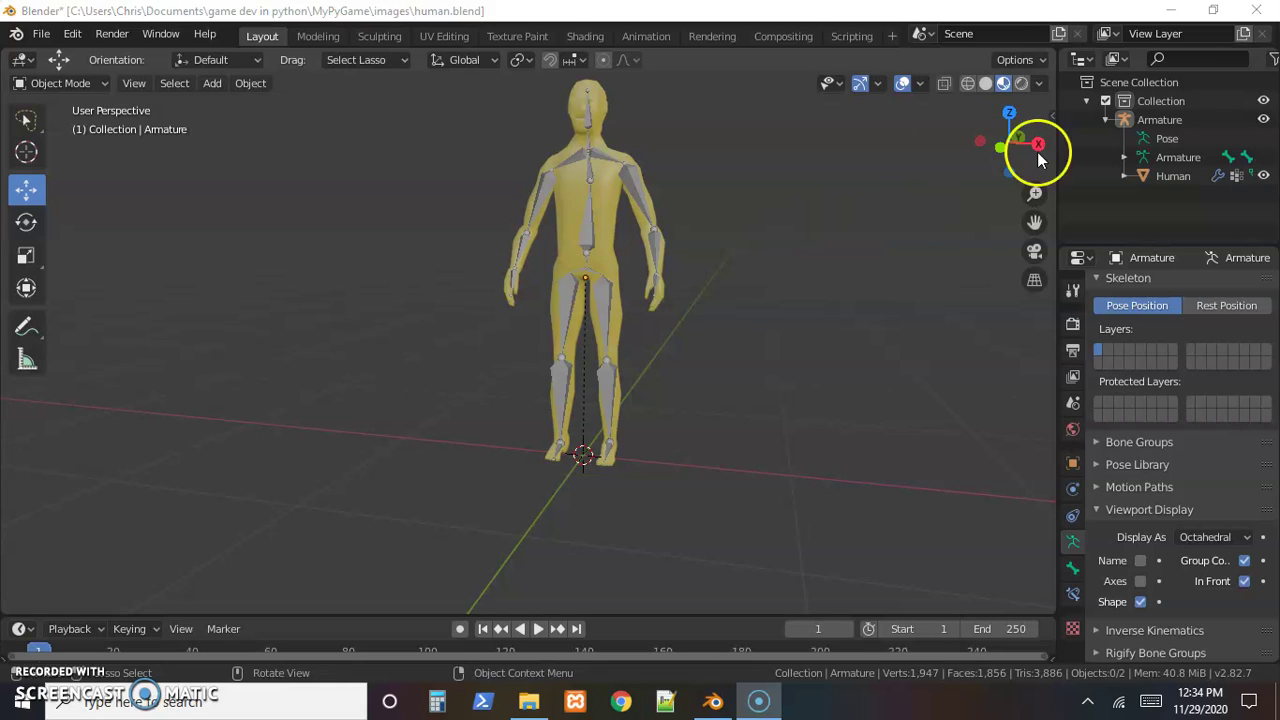
# - Orbit to view the parented figure from an angle and reselect the armature
pyautogui.click(664, 275)
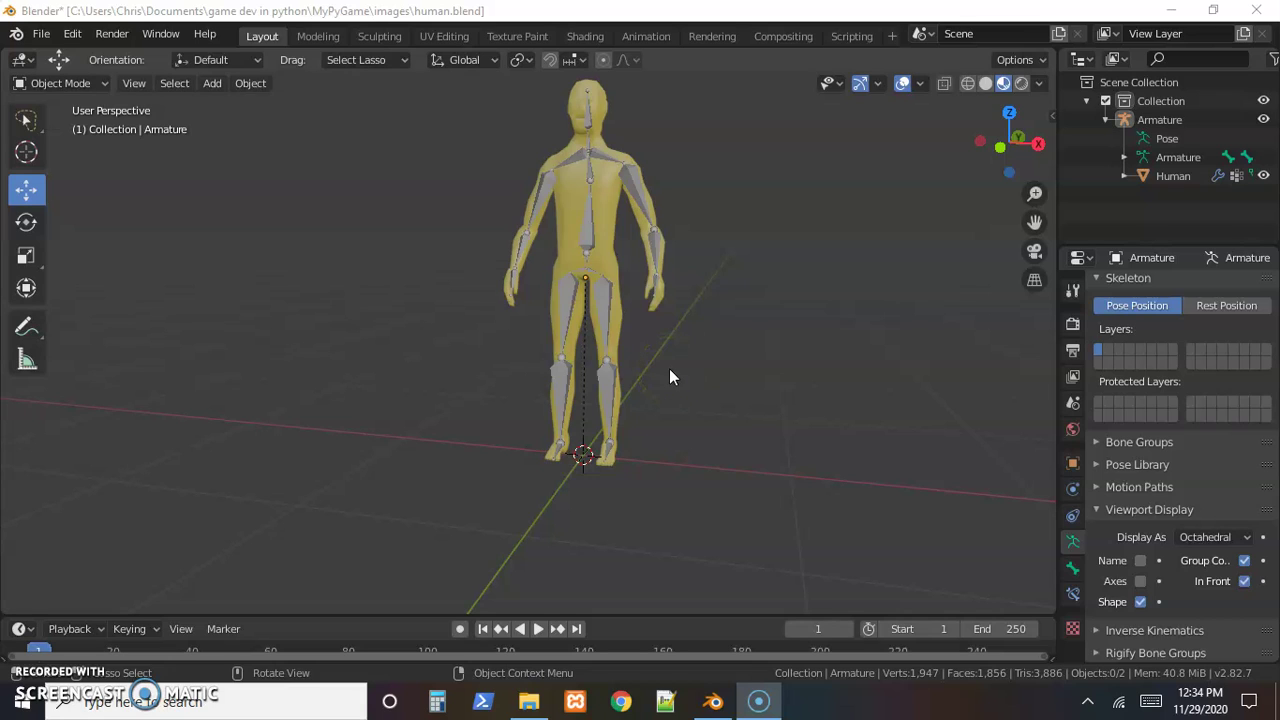
pyautogui.moveTo(729, 325); pyautogui.dragTo(752, 318)
pyautogui.moveTo(723, 271); pyautogui.dragTo(678, 293, button='middle')
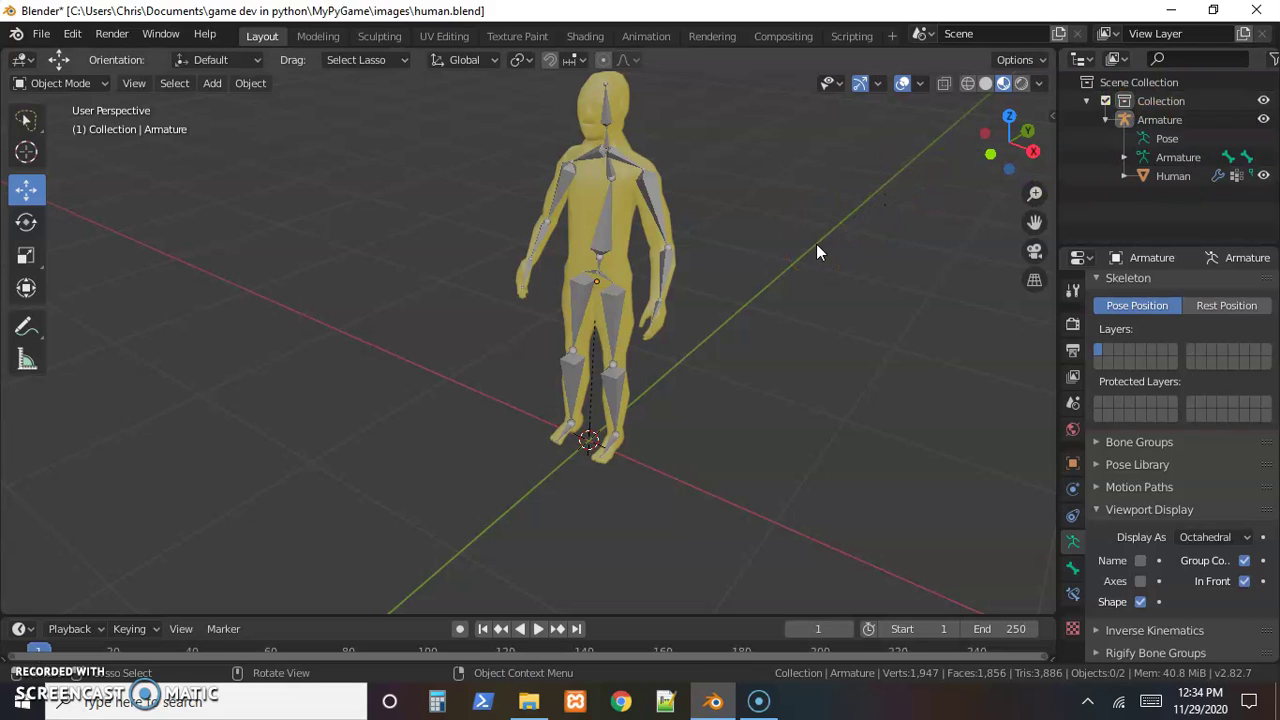
pyautogui.click(560, 250)
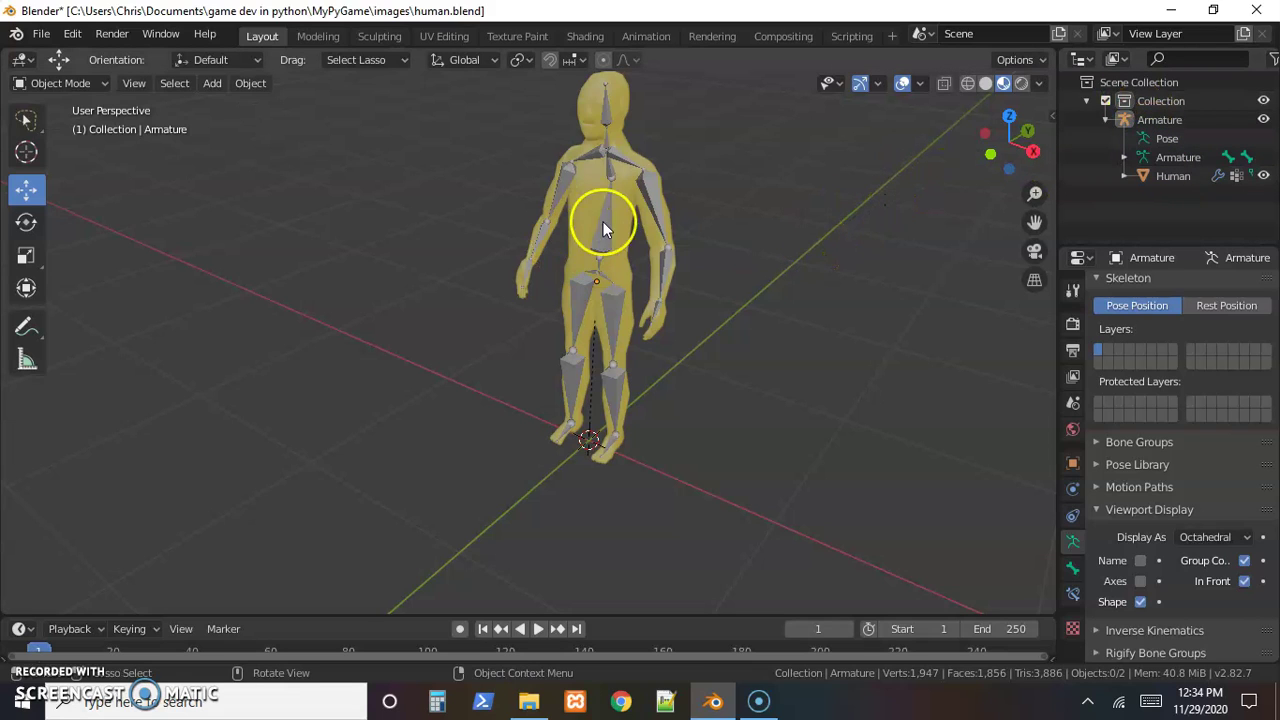
pyautogui.click(603, 226)
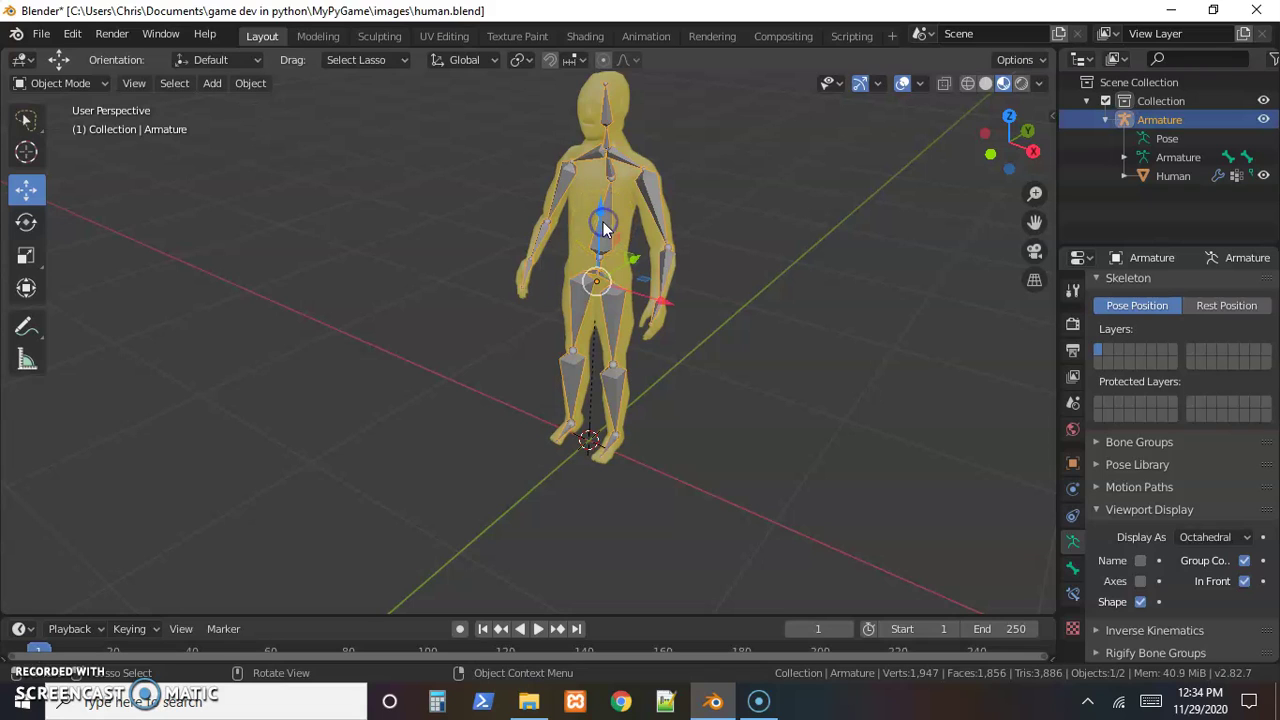
pyautogui.click(737, 222)
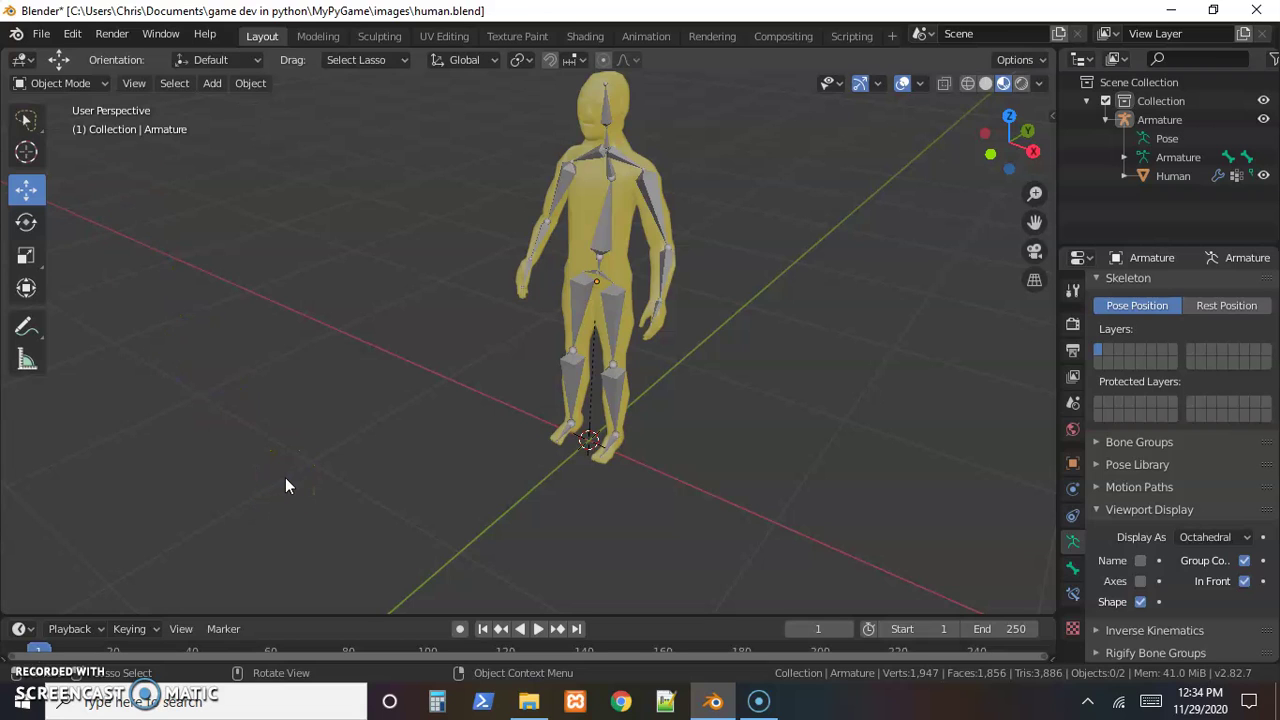
pyautogui.click(83, 84)
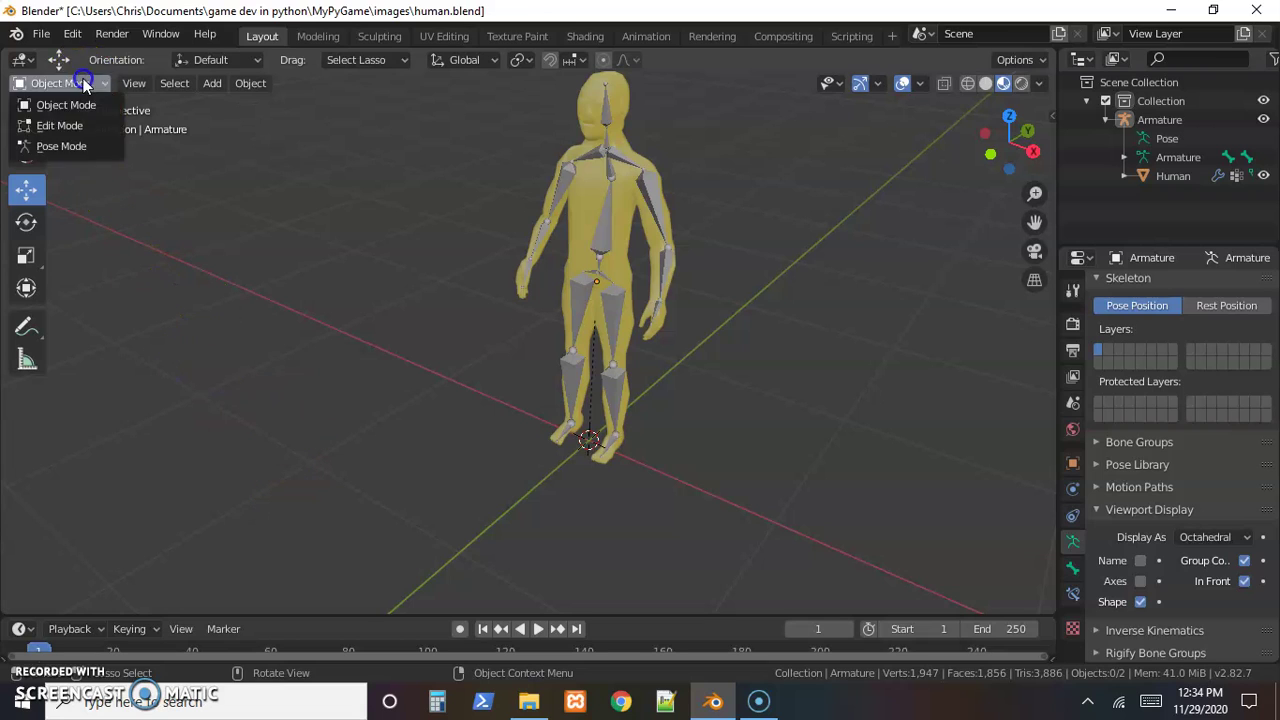
pyautogui.click(598, 241)
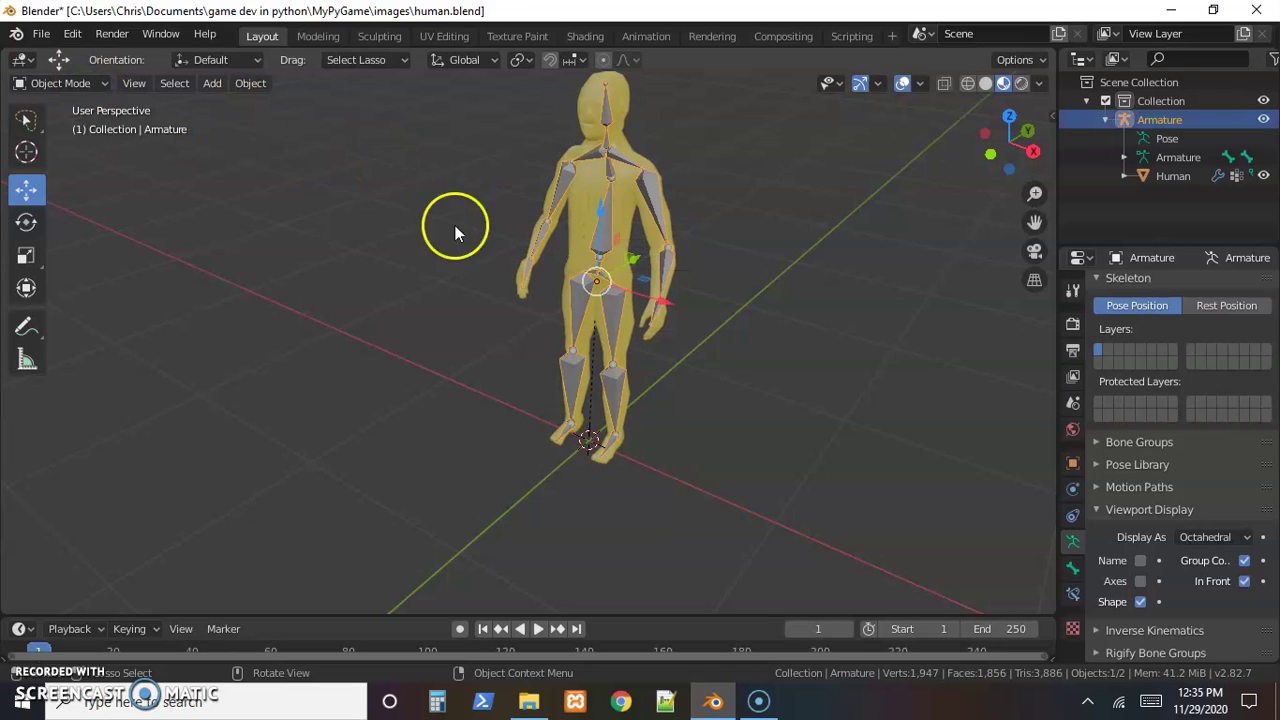
# - In Pose Mode, test the left forearm rotation and rotate the right forearm bone
pyautogui.click(62, 84)
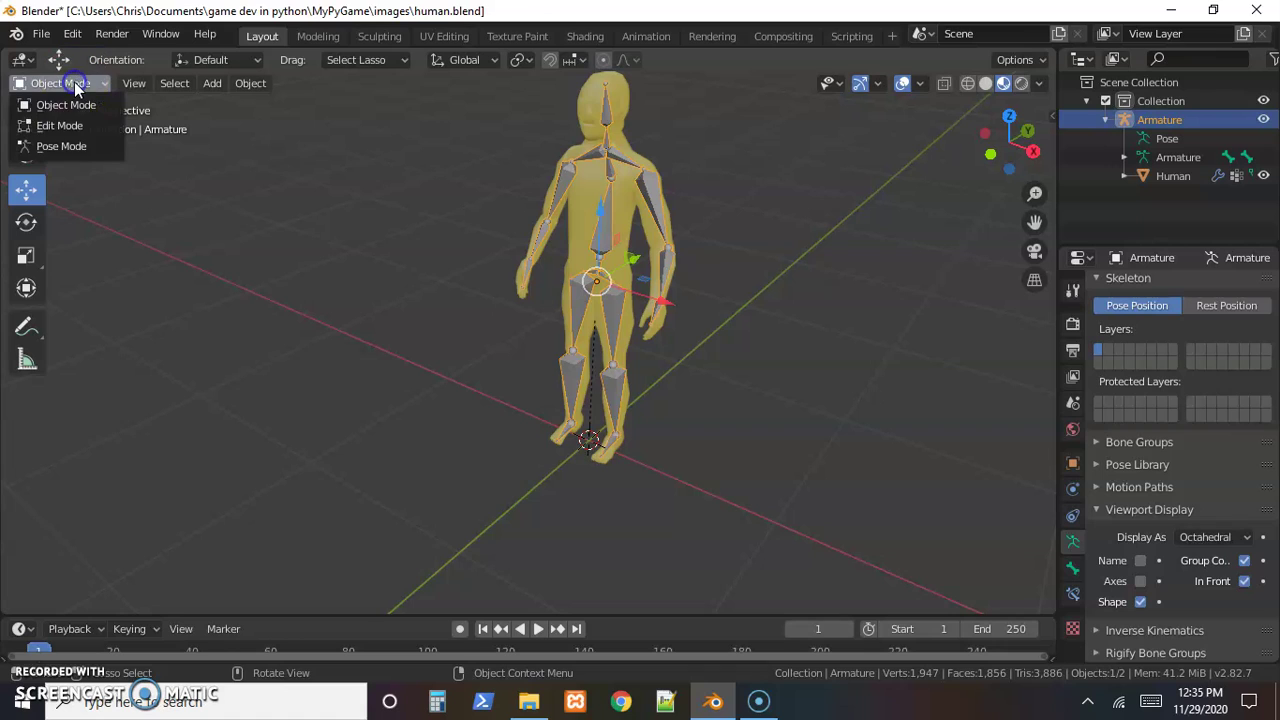
pyautogui.click(77, 146)
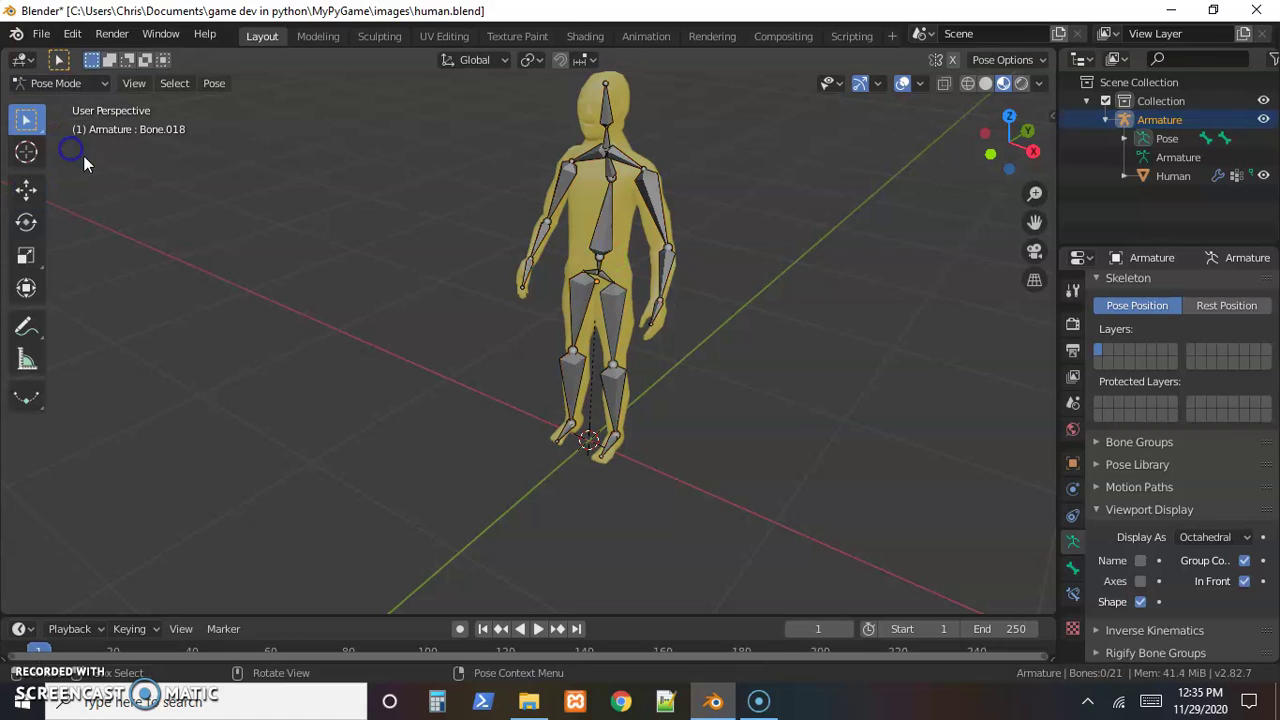
pyautogui.click(540, 239)
pyautogui.press('r')
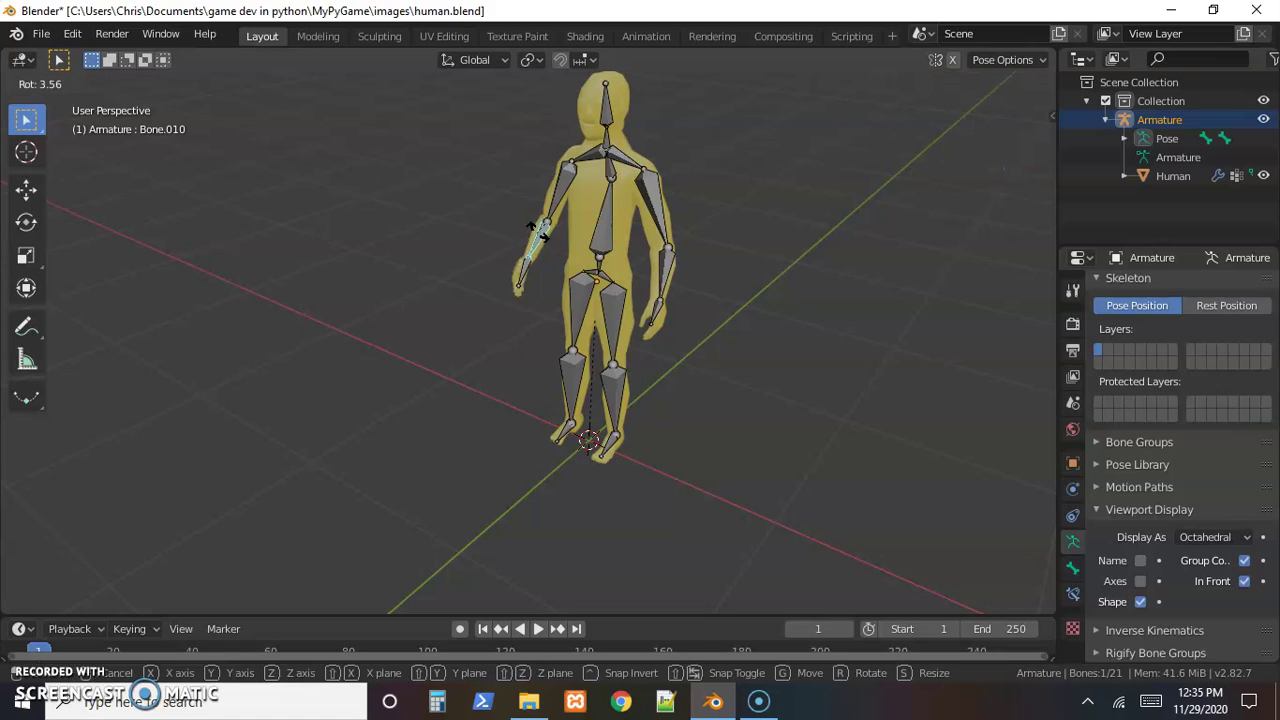
pyautogui.rightClick(543, 243)
pyautogui.click(671, 263)
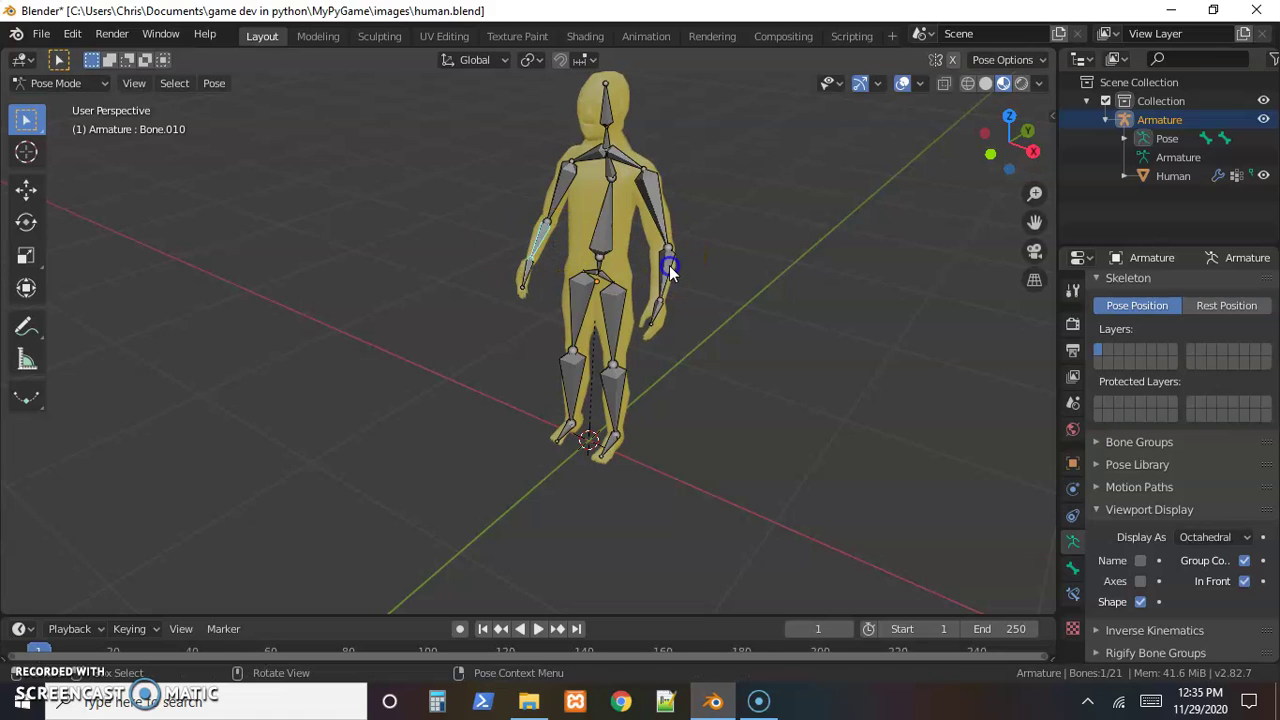
pyautogui.press('r')
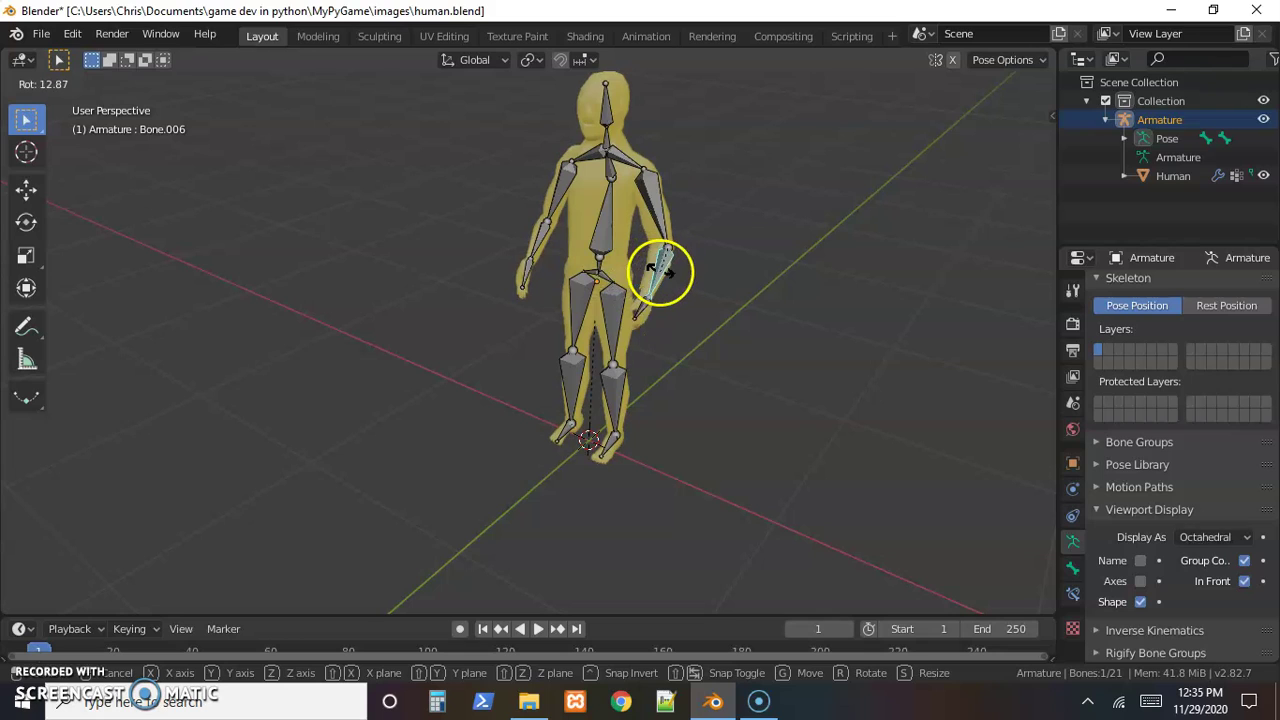
pyautogui.click(614, 315)
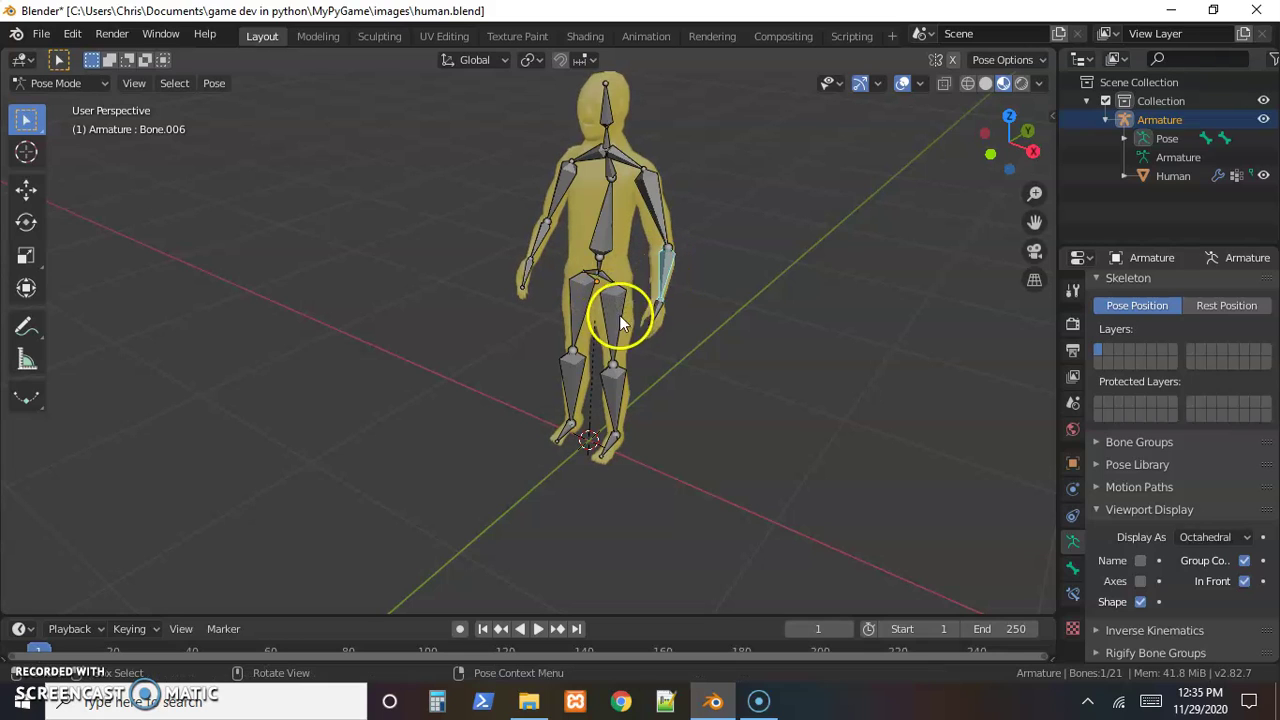
# - Test-rotate the right thigh bone, then rotate the head bone around the global Z axis
pyautogui.click(615, 335)
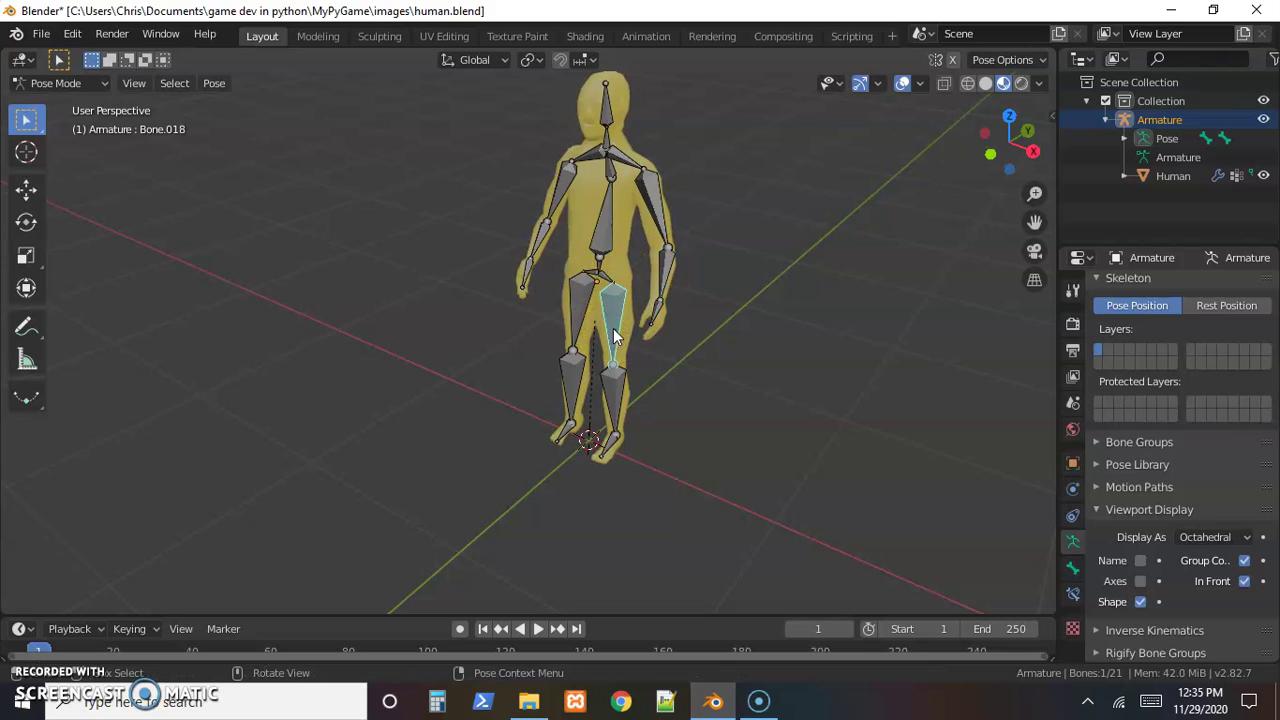
pyautogui.press('r')
pyautogui.rightClick(603, 322)
pyautogui.click(605, 110)
pyautogui.press('r')
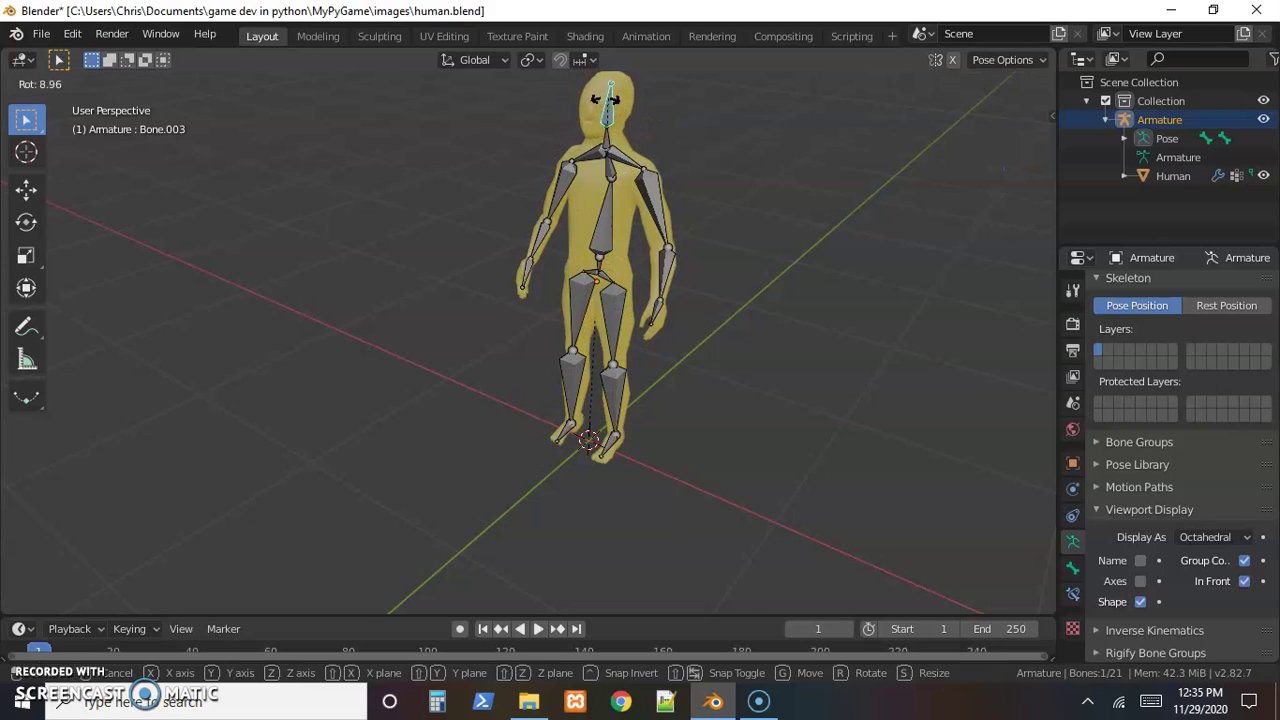
pyautogui.press('z')
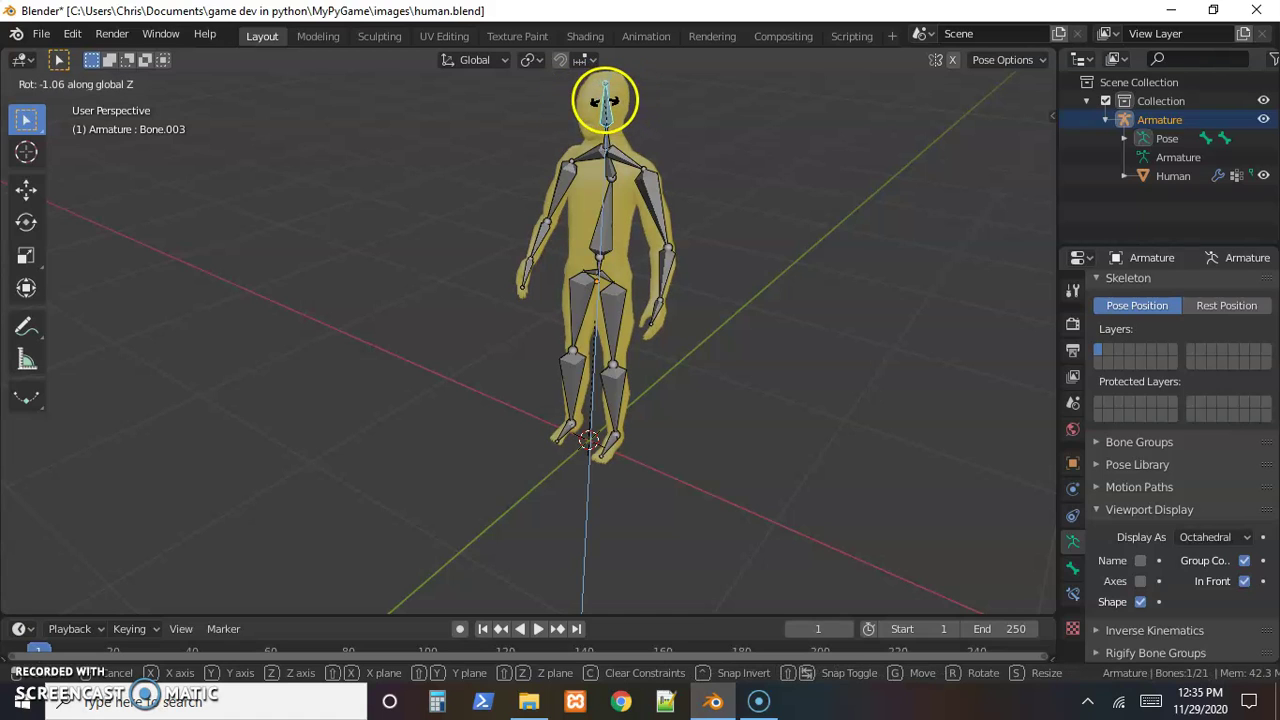
pyautogui.click(605, 100)
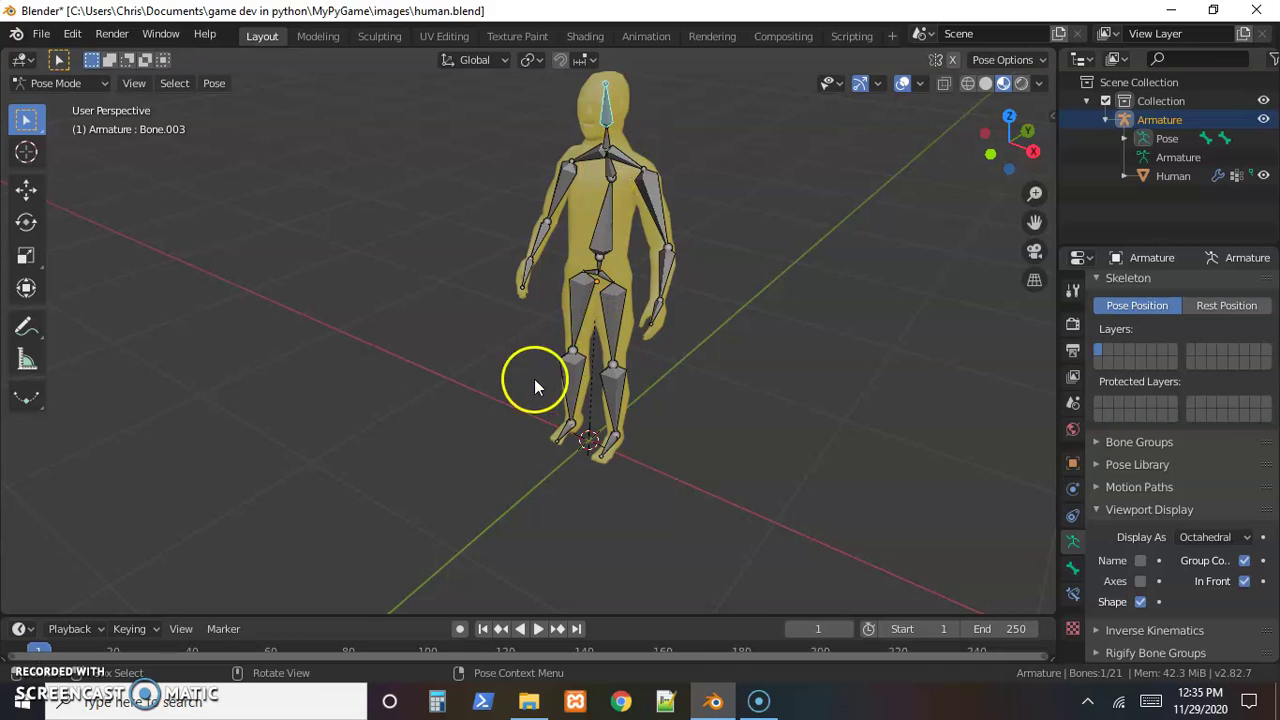